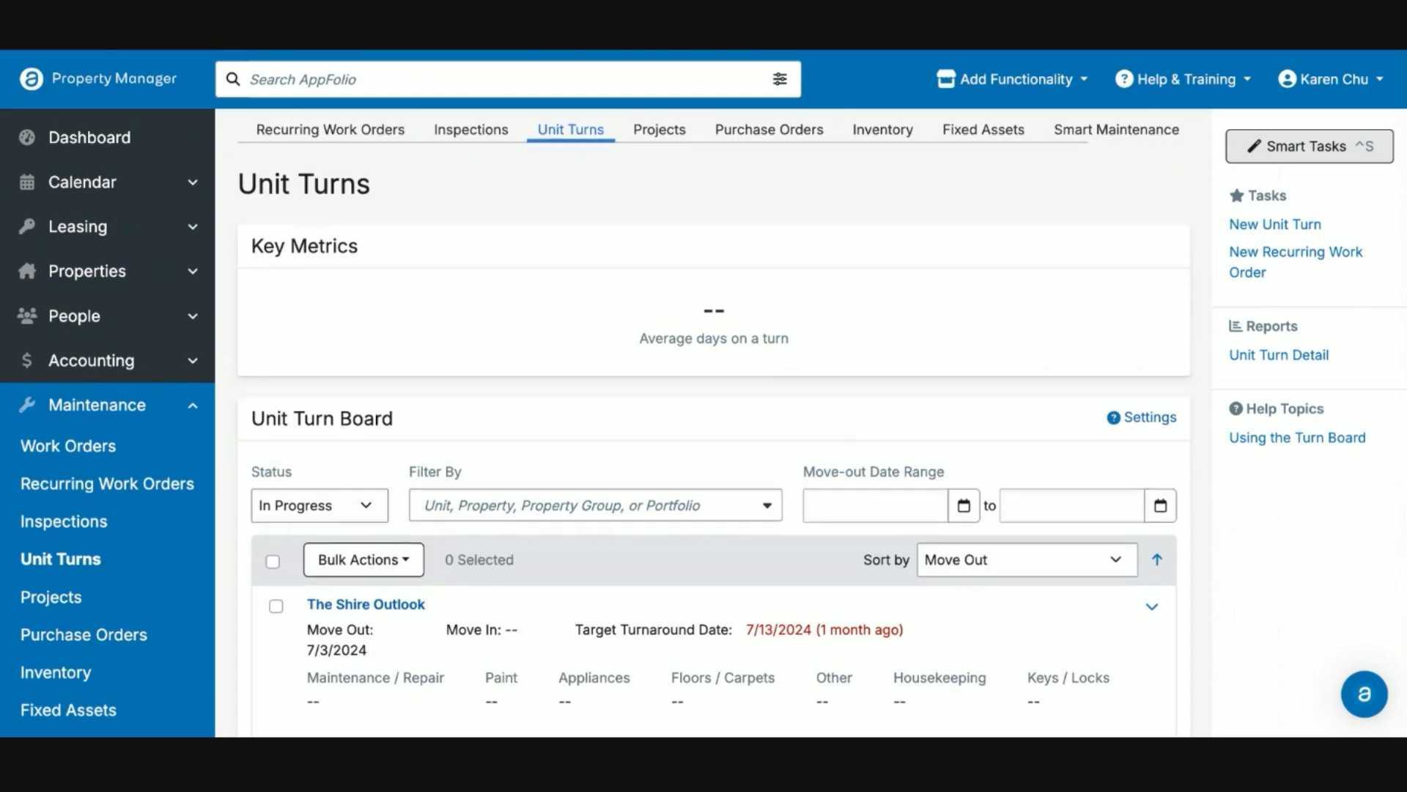
Open The Shire Outlook's unit turn from the Unit Turn Board and look through its details and work order categories.
{"action": "scroll", "coordinate": [725, 420], "scroll_direction": "down", "scroll_amount": 1}
{"action": "scroll", "coordinate": [724, 421], "scroll_direction": "down", "scroll_amount": 1}
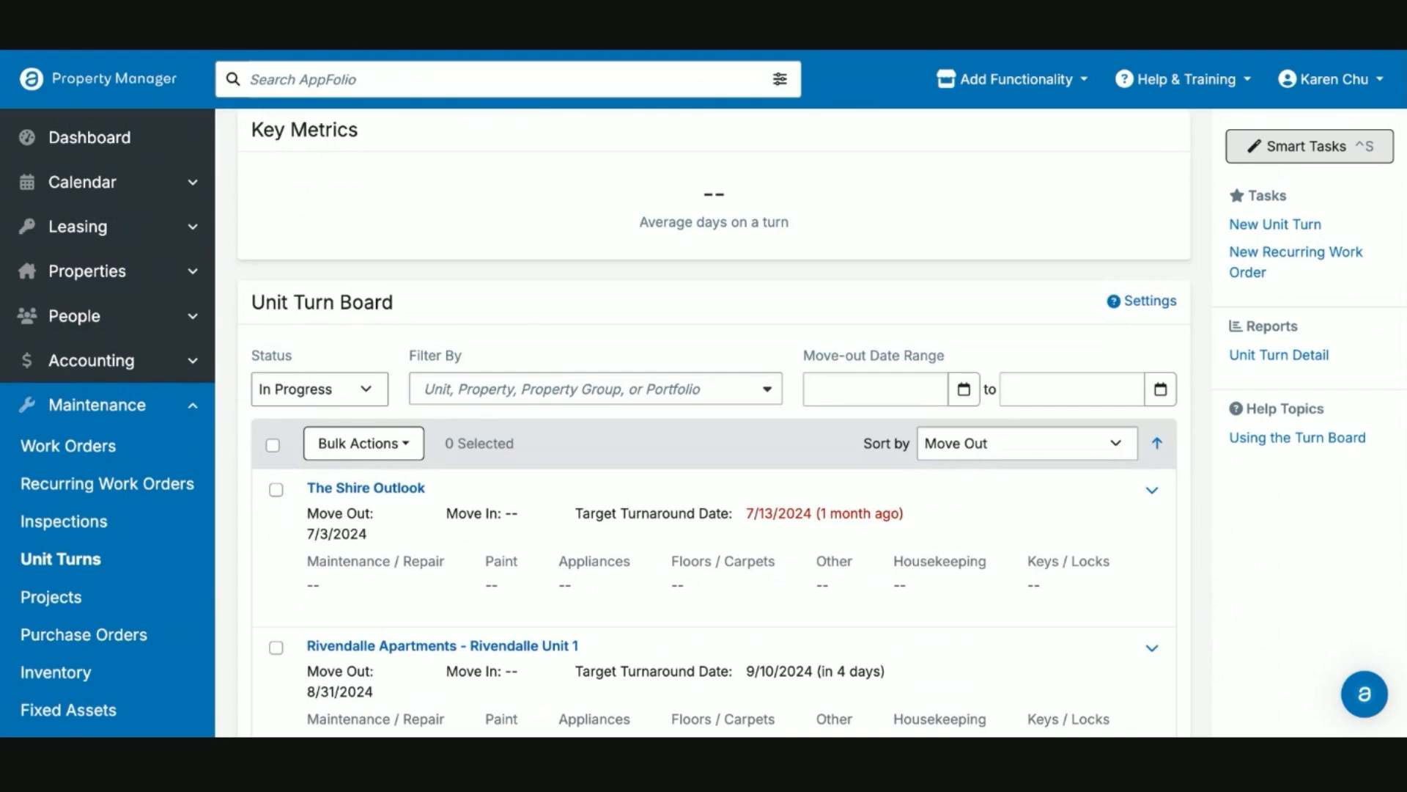
{"action": "scroll", "coordinate": [393, 478], "scroll_direction": "down", "scroll_amount": 1}
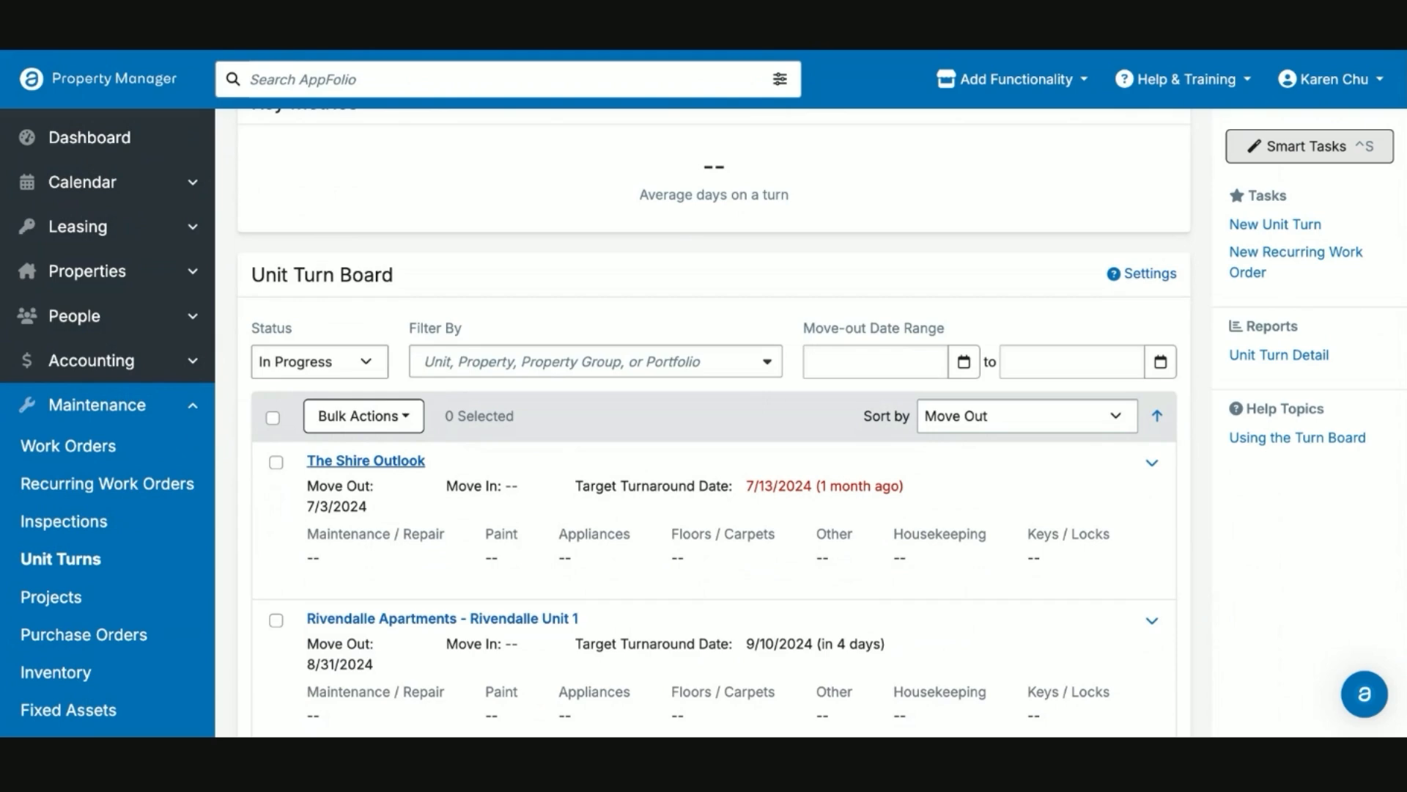
{"action": "left_click", "coordinate": [366, 461]}
{"action": "scroll", "coordinate": [843, 350], "scroll_direction": "down", "scroll_amount": 1}
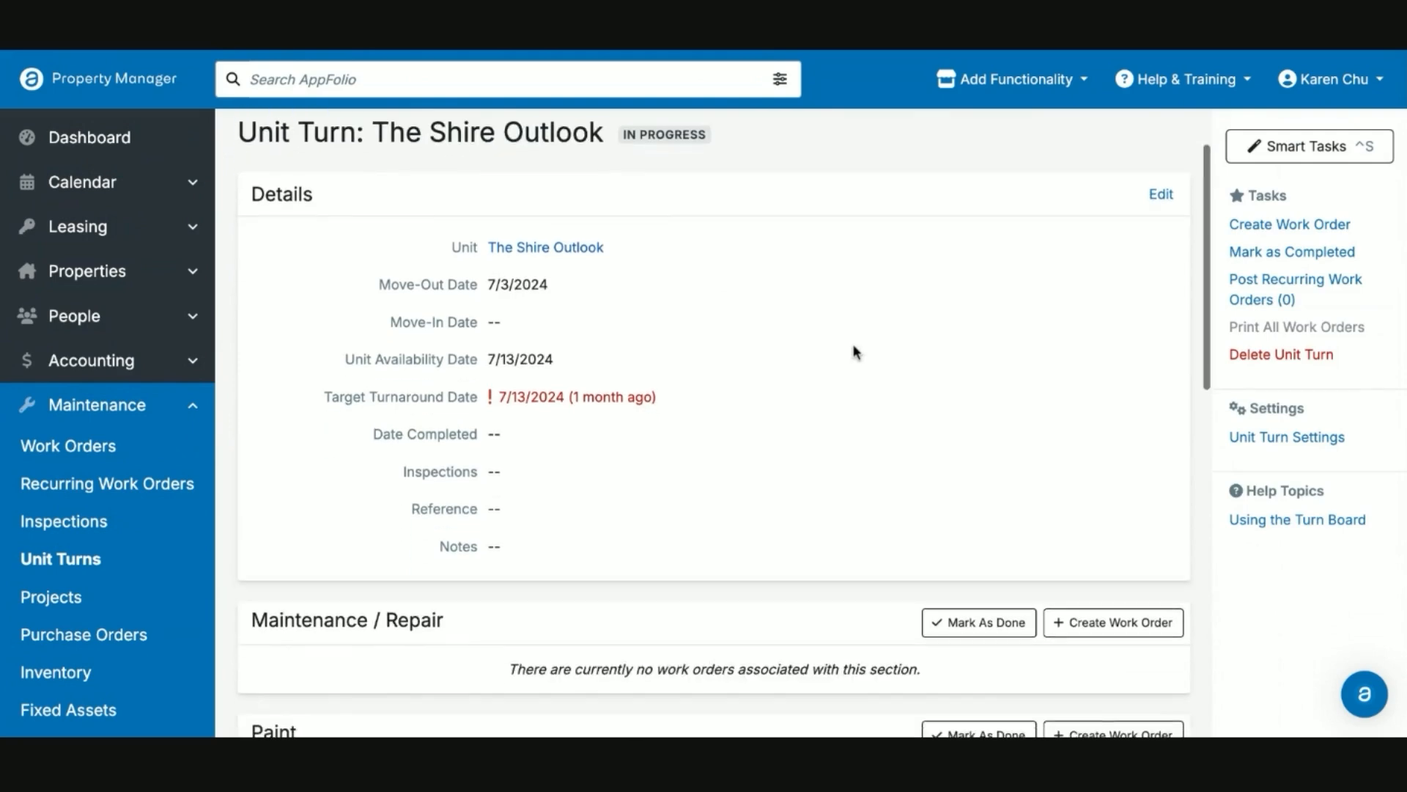
{"action": "scroll", "coordinate": [855, 352], "scroll_direction": "down", "scroll_amount": 3}
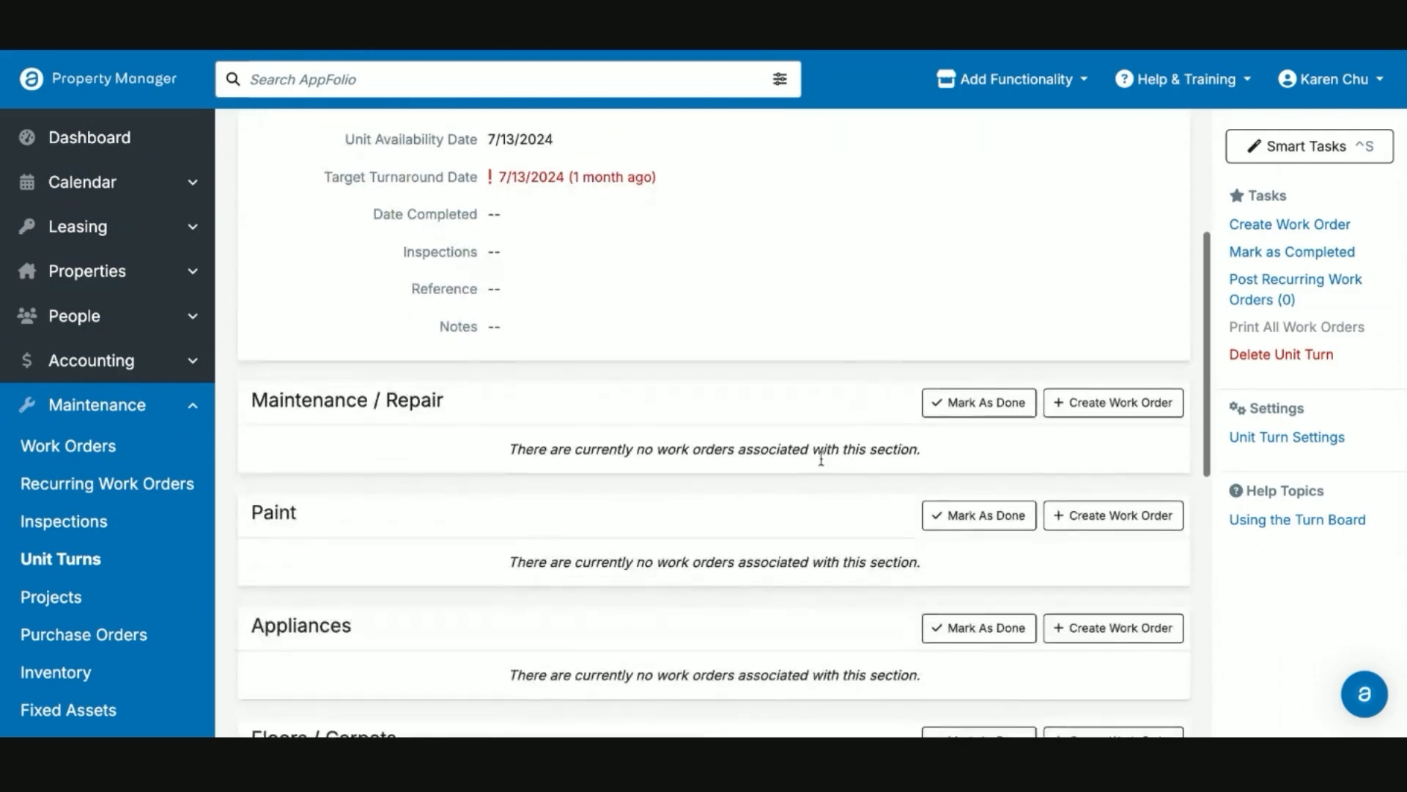
{"action": "scroll", "coordinate": [813, 469], "scroll_direction": "down", "scroll_amount": 1}
{"action": "scroll", "coordinate": [751, 473], "scroll_direction": "down", "scroll_amount": 2}
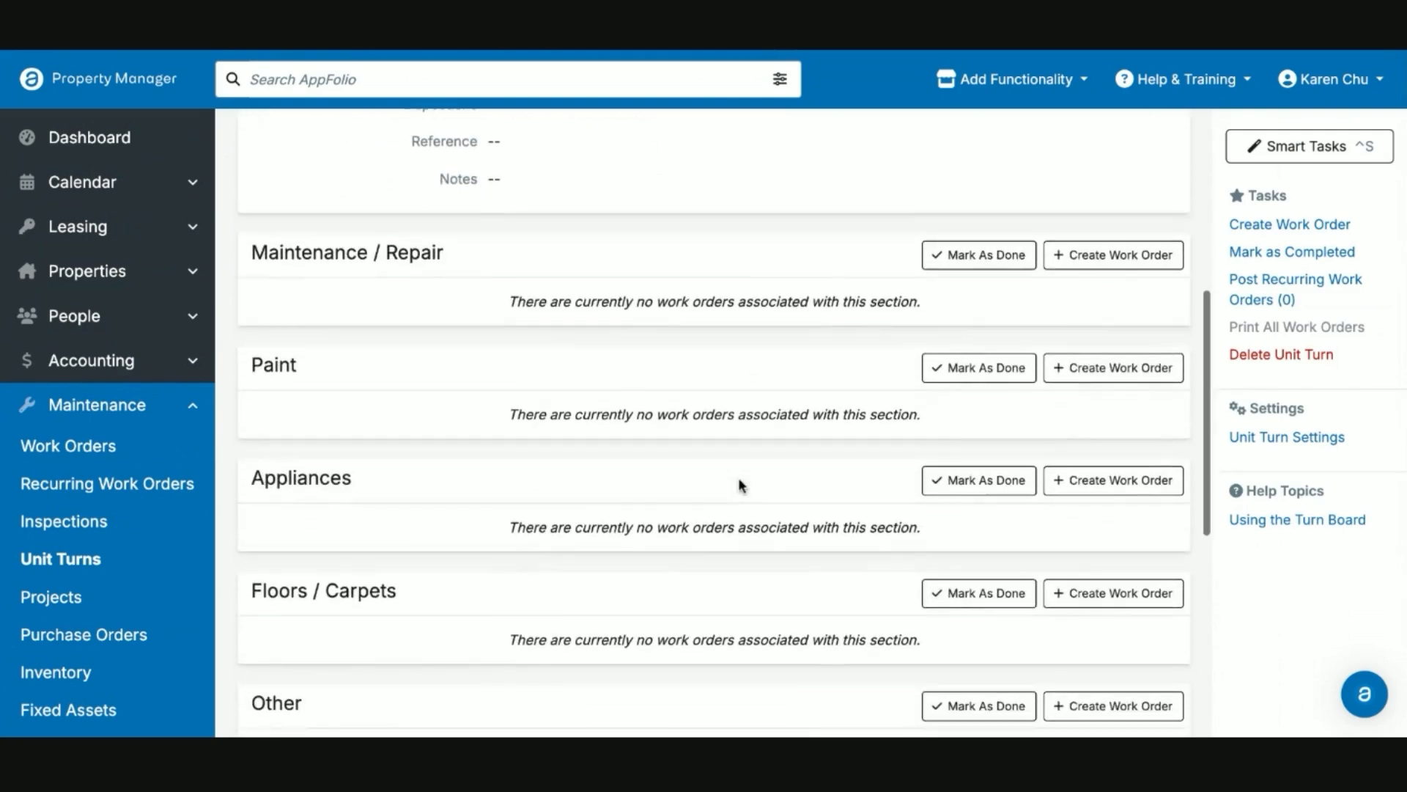
{"action": "scroll", "coordinate": [716, 531], "scroll_direction": "down", "scroll_amount": 2}
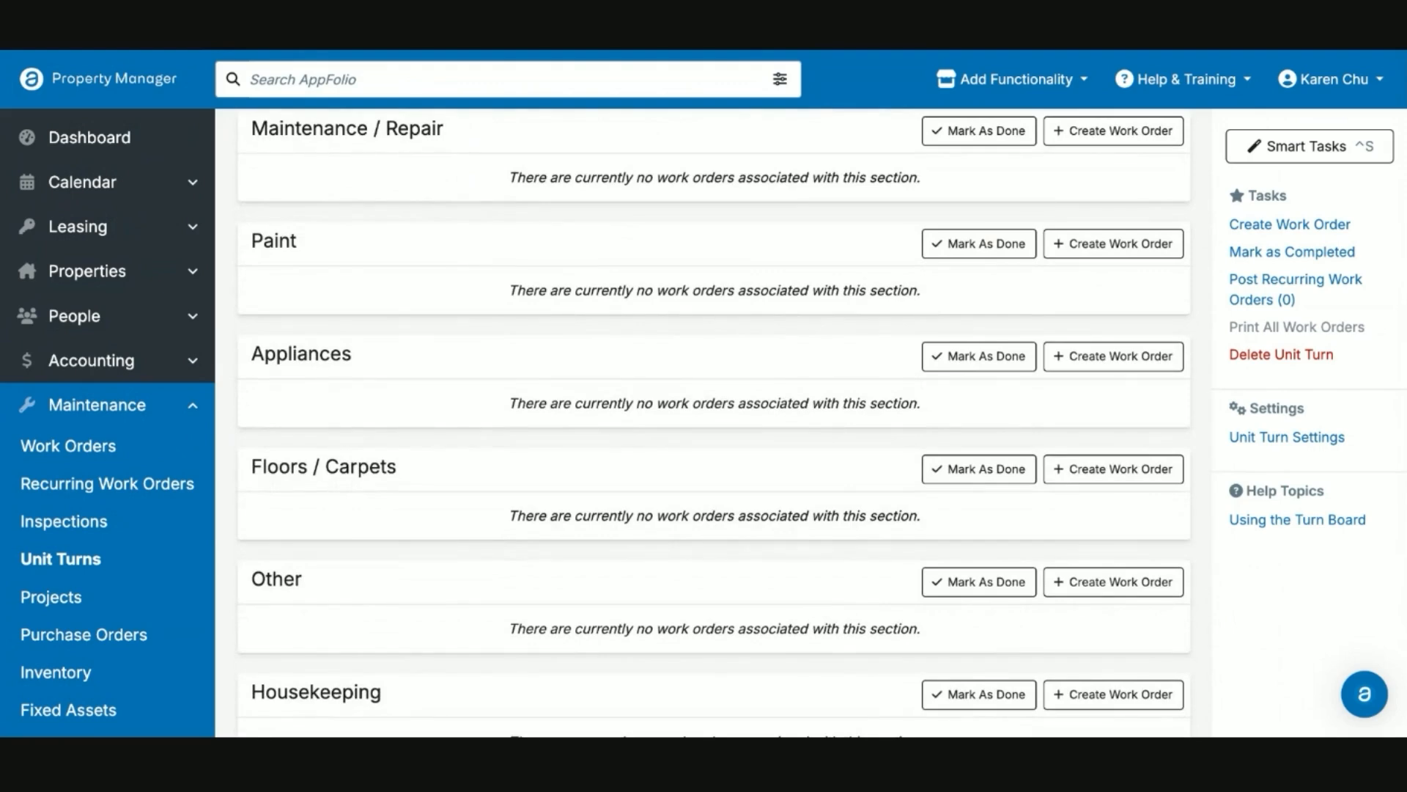
{"action": "scroll", "coordinate": [826, 367], "scroll_direction": "up", "scroll_amount": 6}
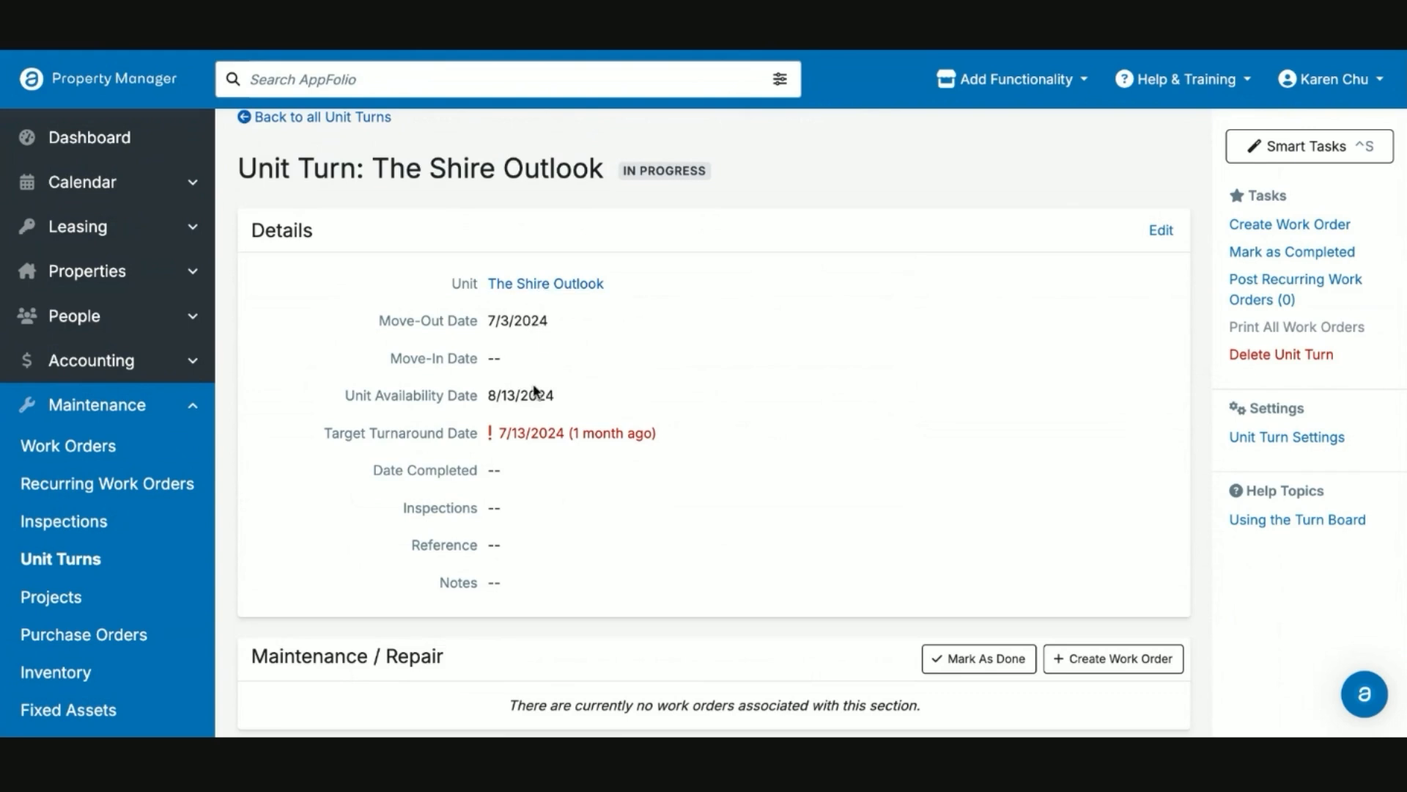
Check the unit availability date, open the unit turn's details for editing and save them.
{"action": "left_click_drag", "start_coordinate": [346, 402], "coordinate": [557, 397]}
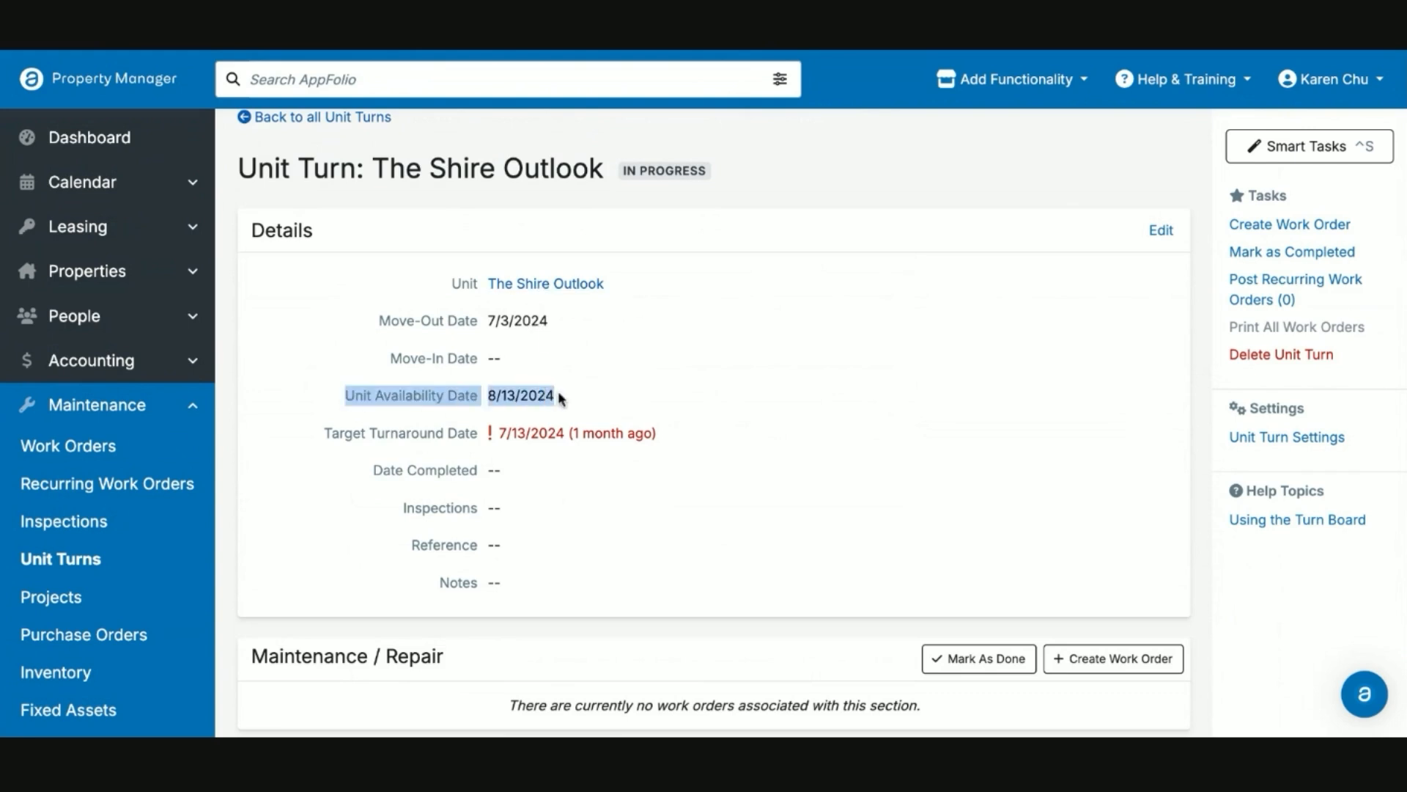
{"action": "left_click", "coordinate": [689, 429]}
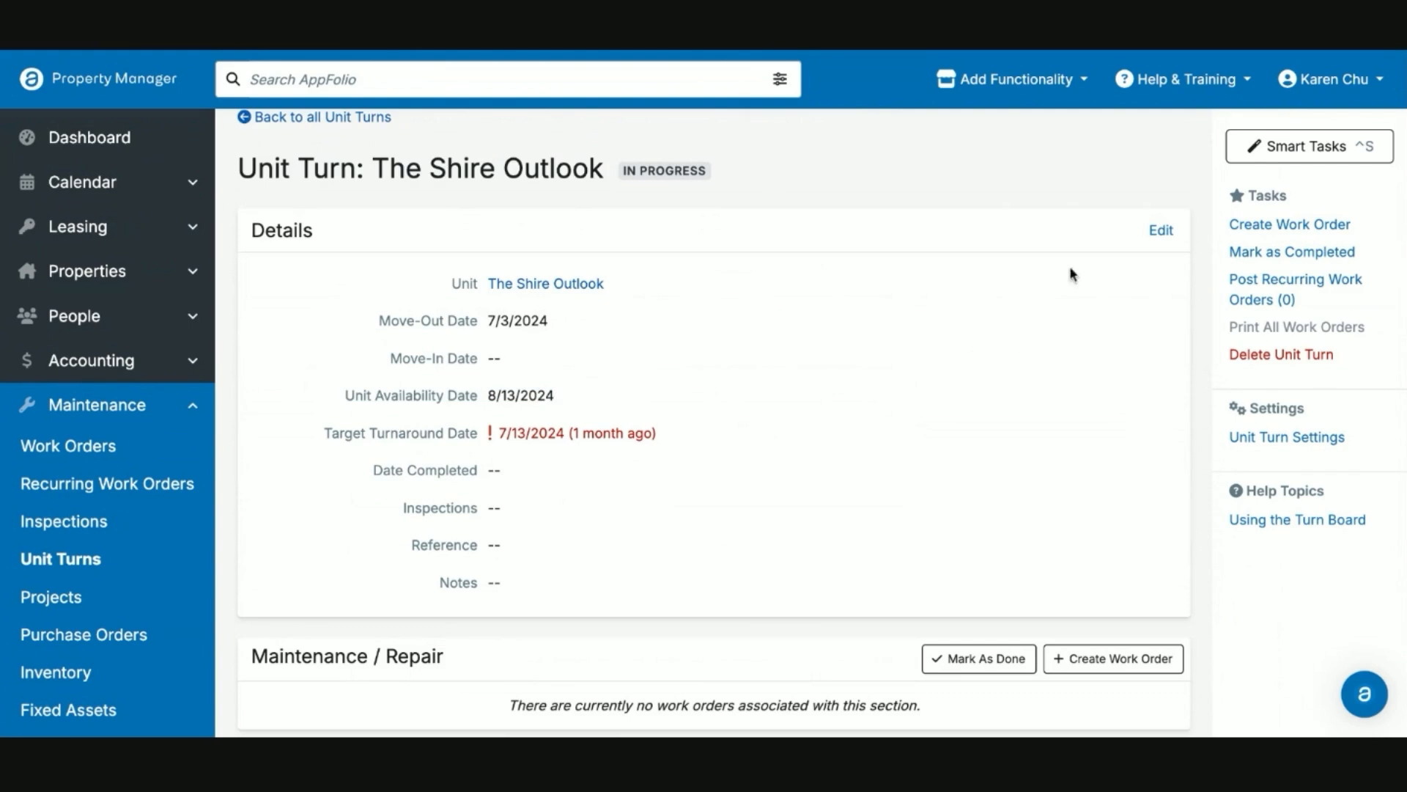
{"action": "left_click", "coordinate": [1161, 232]}
{"action": "scroll", "coordinate": [694, 454], "scroll_direction": "down", "scroll_amount": 1}
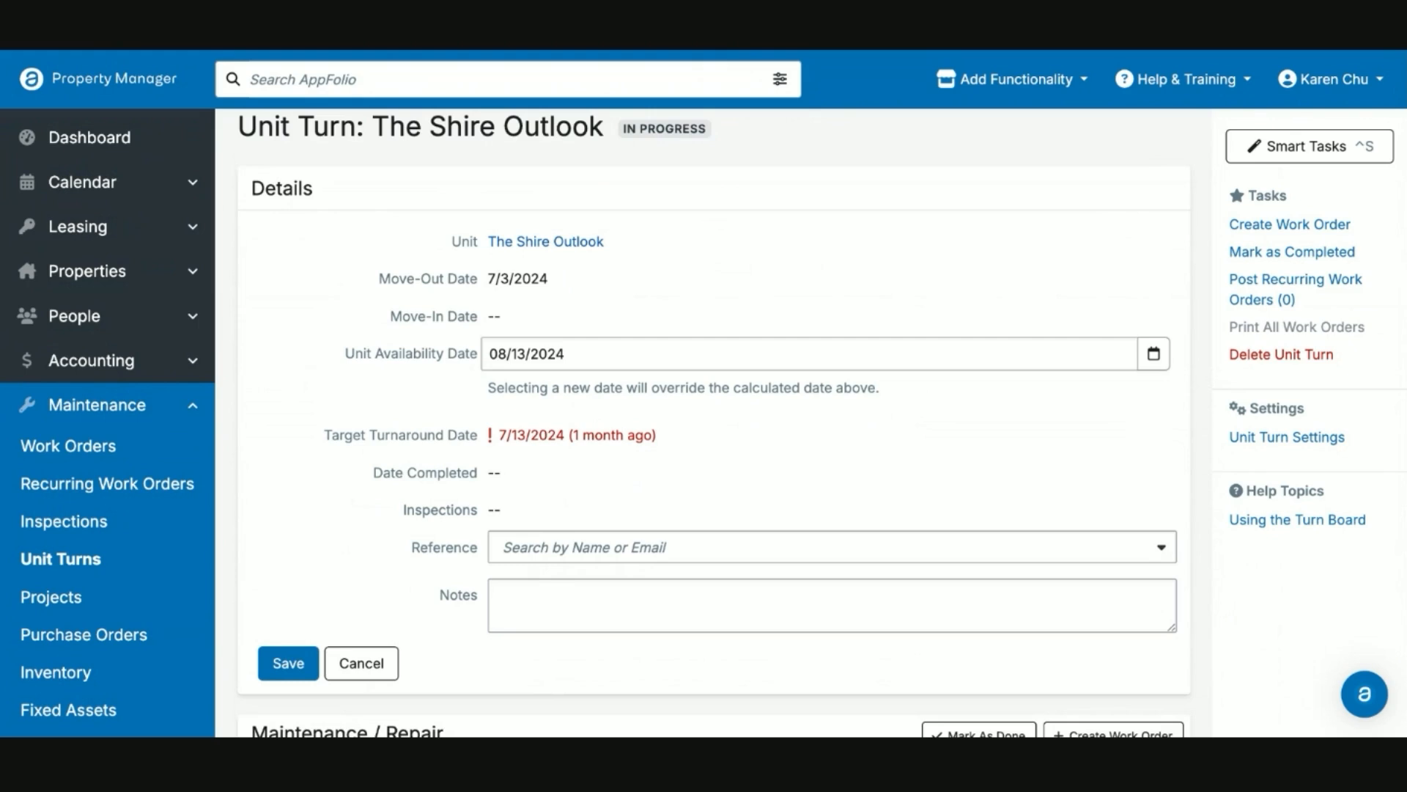
{"action": "scroll", "coordinate": [399, 509], "scroll_direction": "down", "scroll_amount": 2}
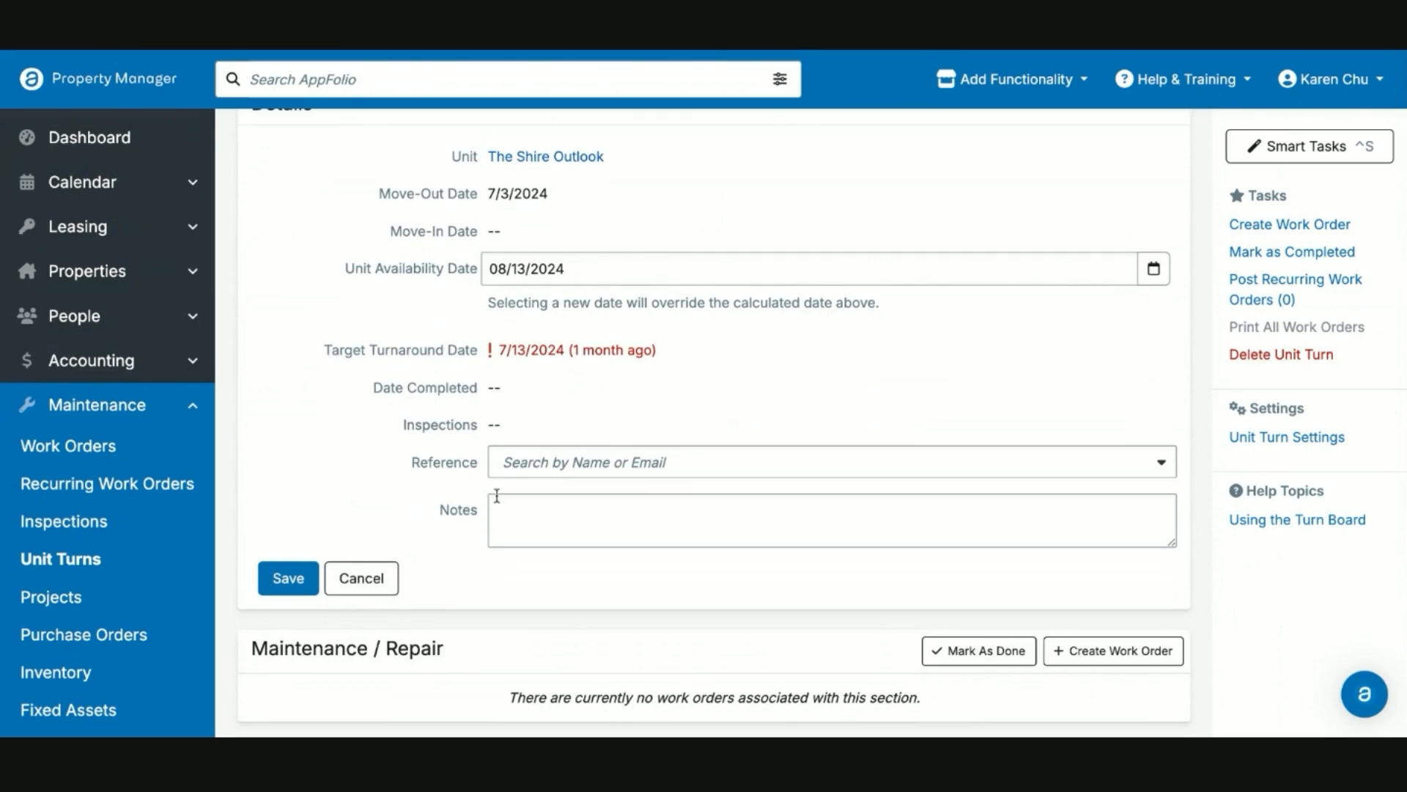
{"action": "left_click", "coordinate": [302, 590]}
Examine the unit turn's work order categories from Maintenance / Repair to Keys / Locks, and its audit log.
{"action": "scroll", "coordinate": [644, 381], "scroll_direction": "down", "scroll_amount": 1}
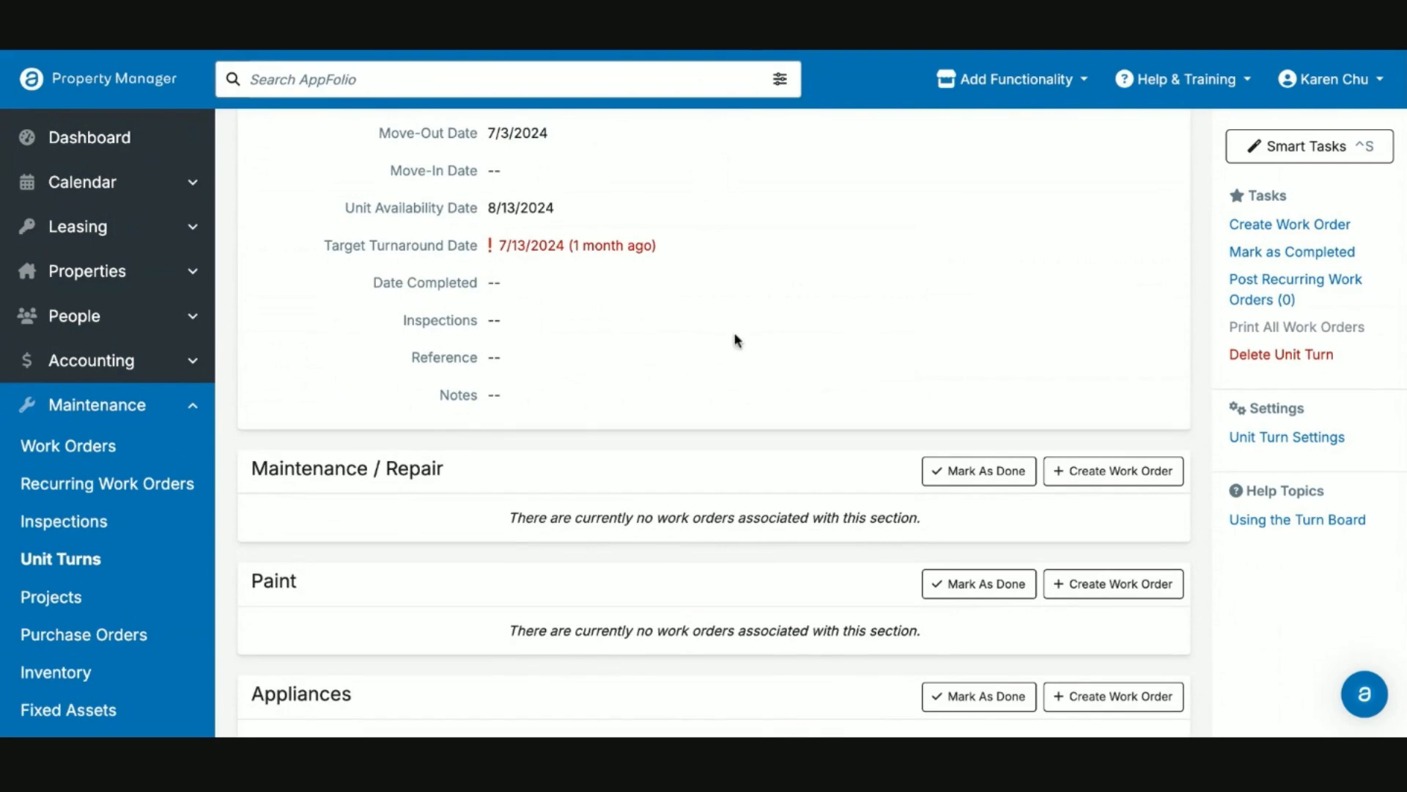
{"action": "scroll", "coordinate": [737, 339], "scroll_direction": "down", "scroll_amount": 2}
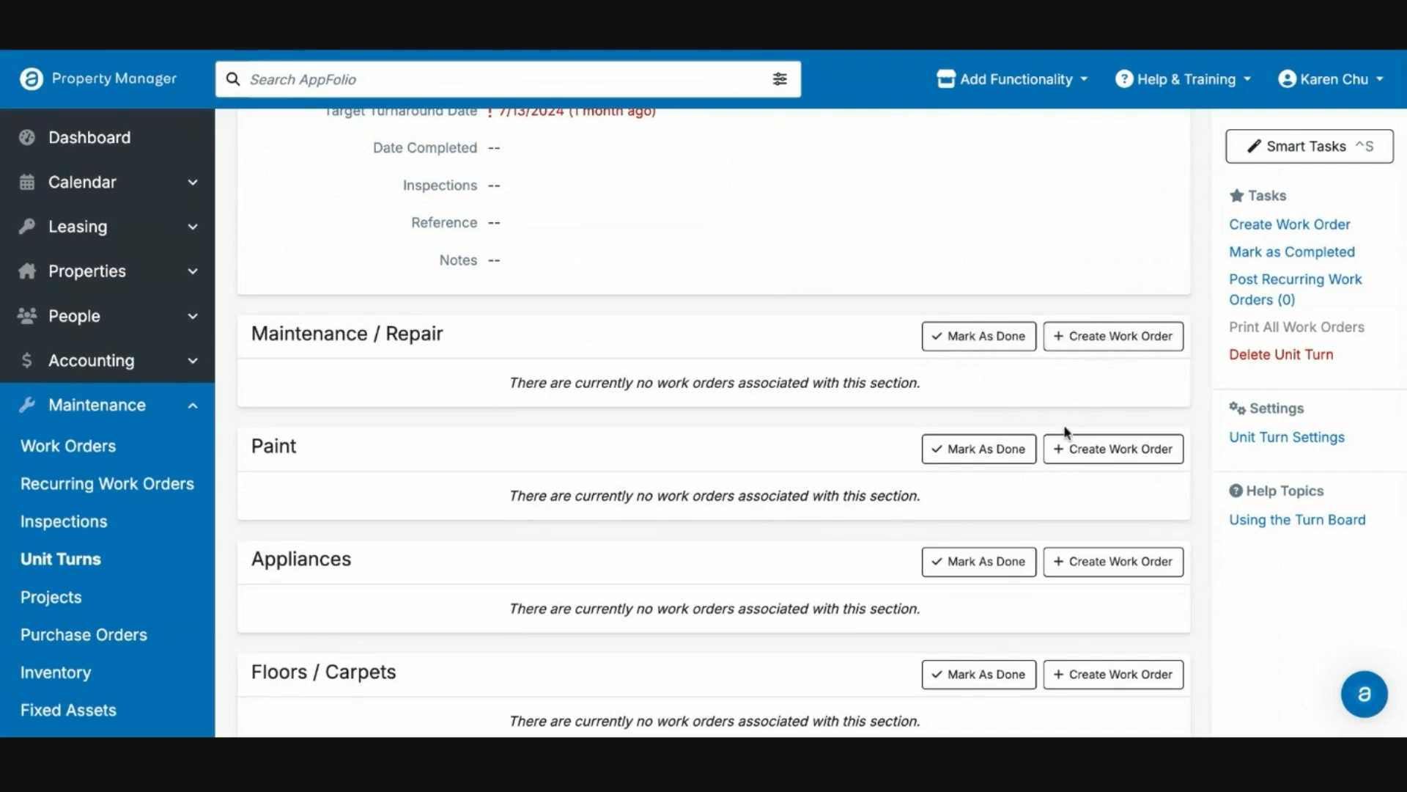
{"action": "scroll", "coordinate": [1063, 425], "scroll_direction": "down", "scroll_amount": 1}
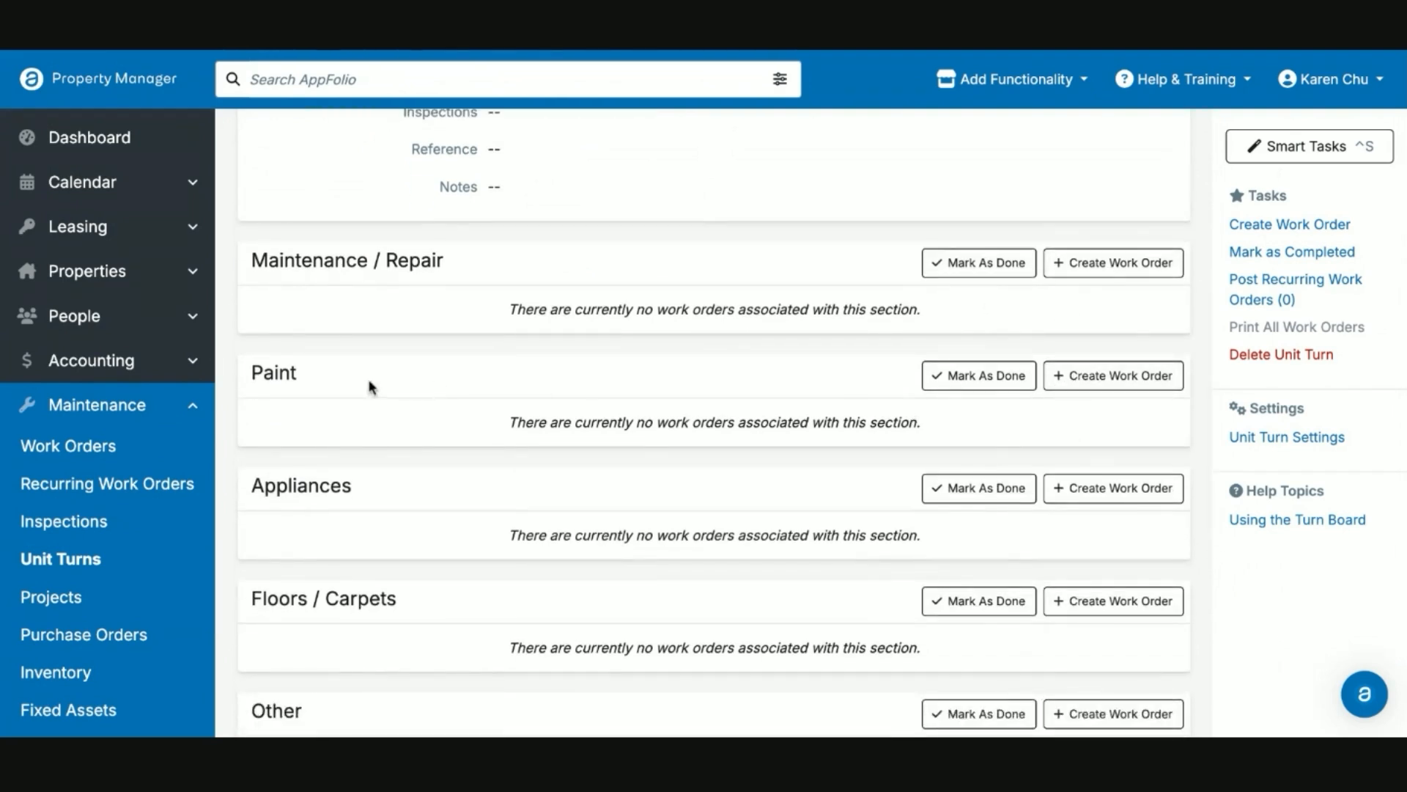
{"action": "scroll", "coordinate": [344, 464], "scroll_direction": "down", "scroll_amount": 1}
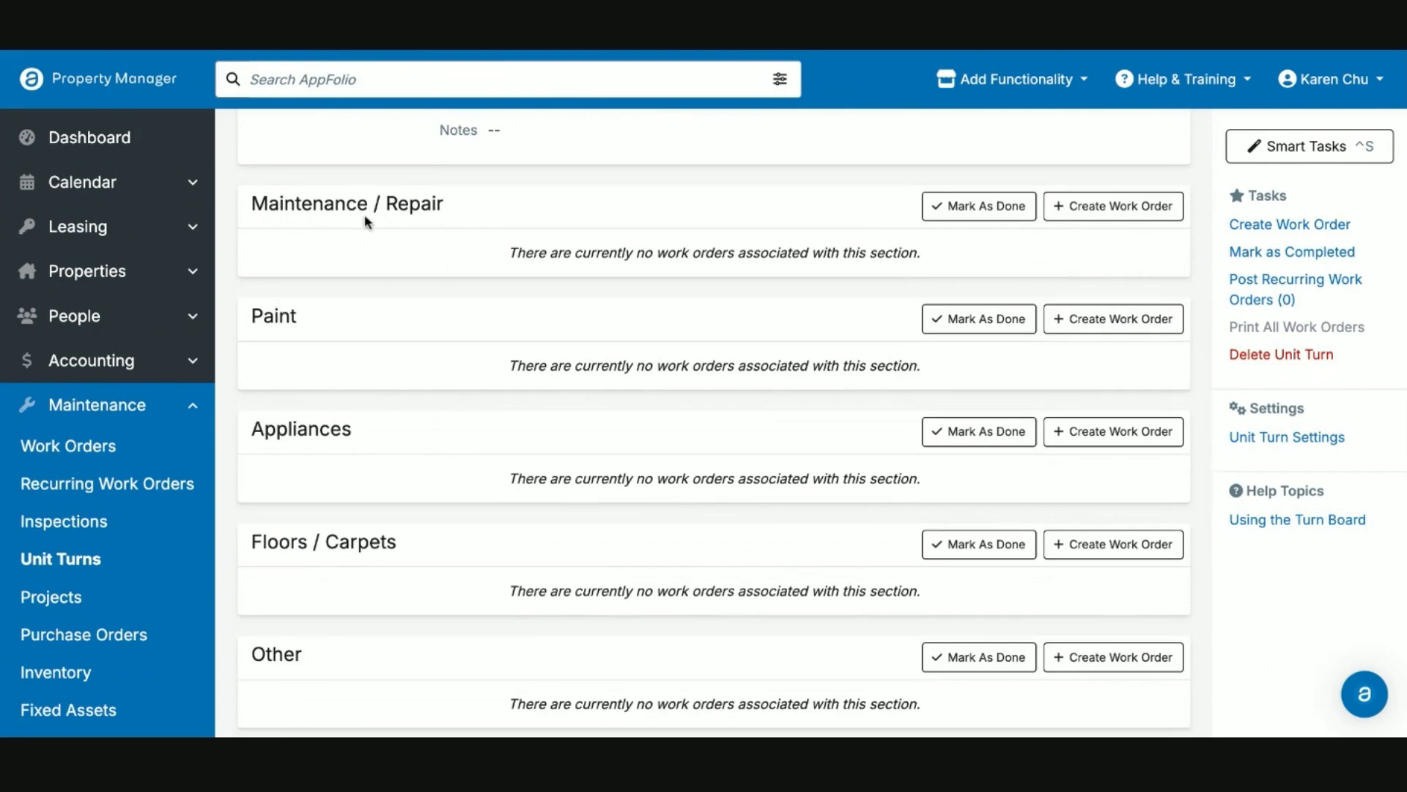
{"action": "scroll", "coordinate": [424, 227], "scroll_direction": "down", "scroll_amount": 1}
{"action": "scroll", "coordinate": [424, 231], "scroll_direction": "down", "scroll_amount": 4}
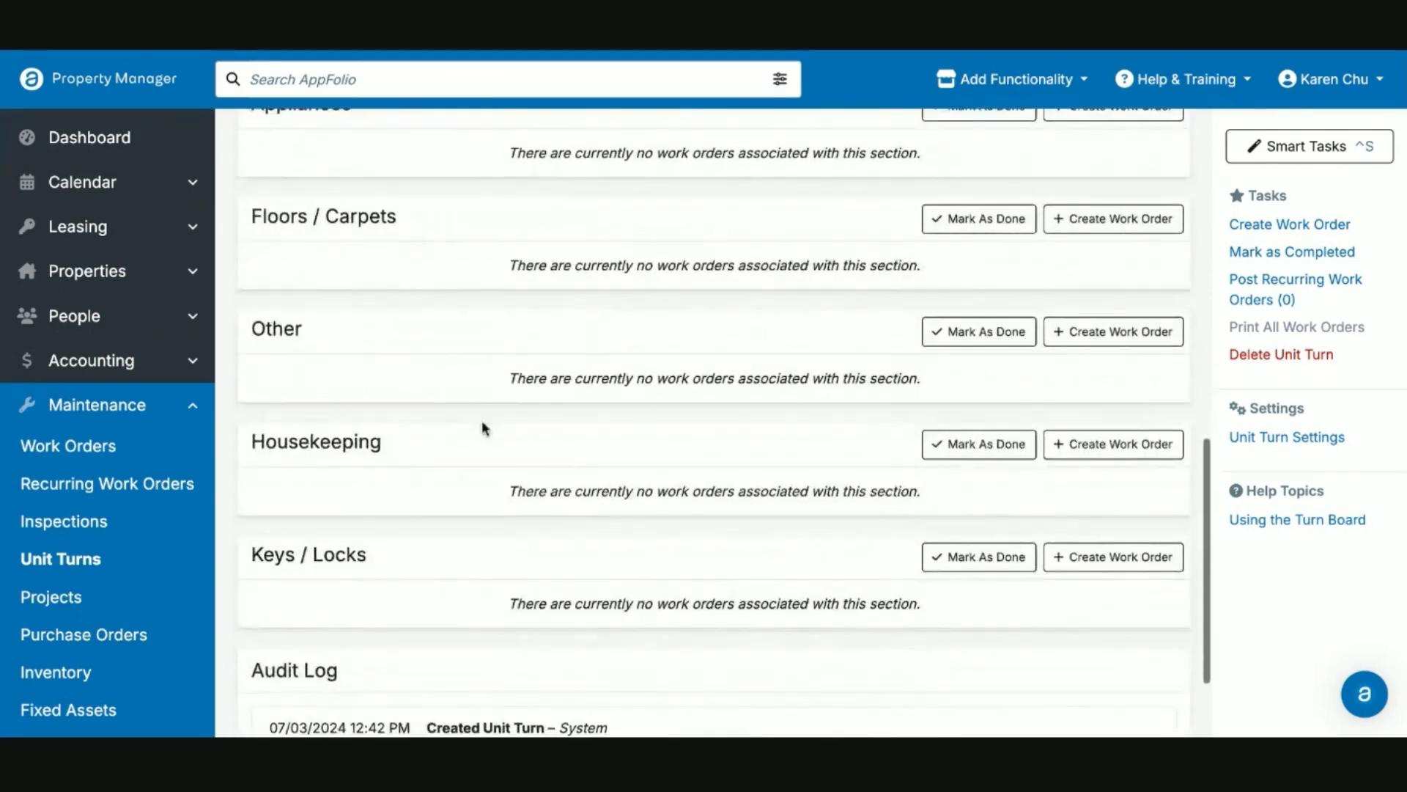
{"action": "scroll", "coordinate": [464, 455], "scroll_direction": "down", "scroll_amount": 1}
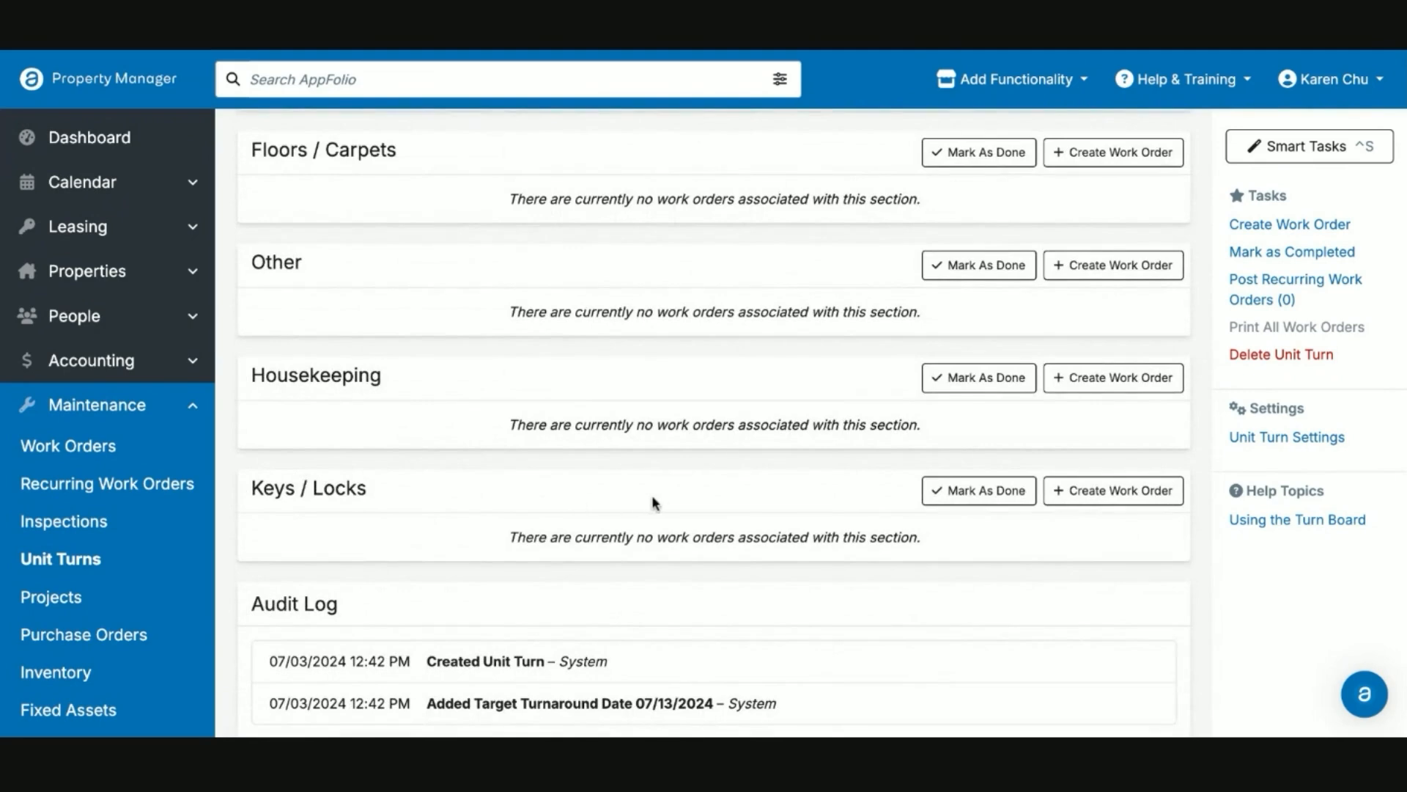
{"action": "scroll", "coordinate": [658, 497], "scroll_direction": "up", "scroll_amount": 5}
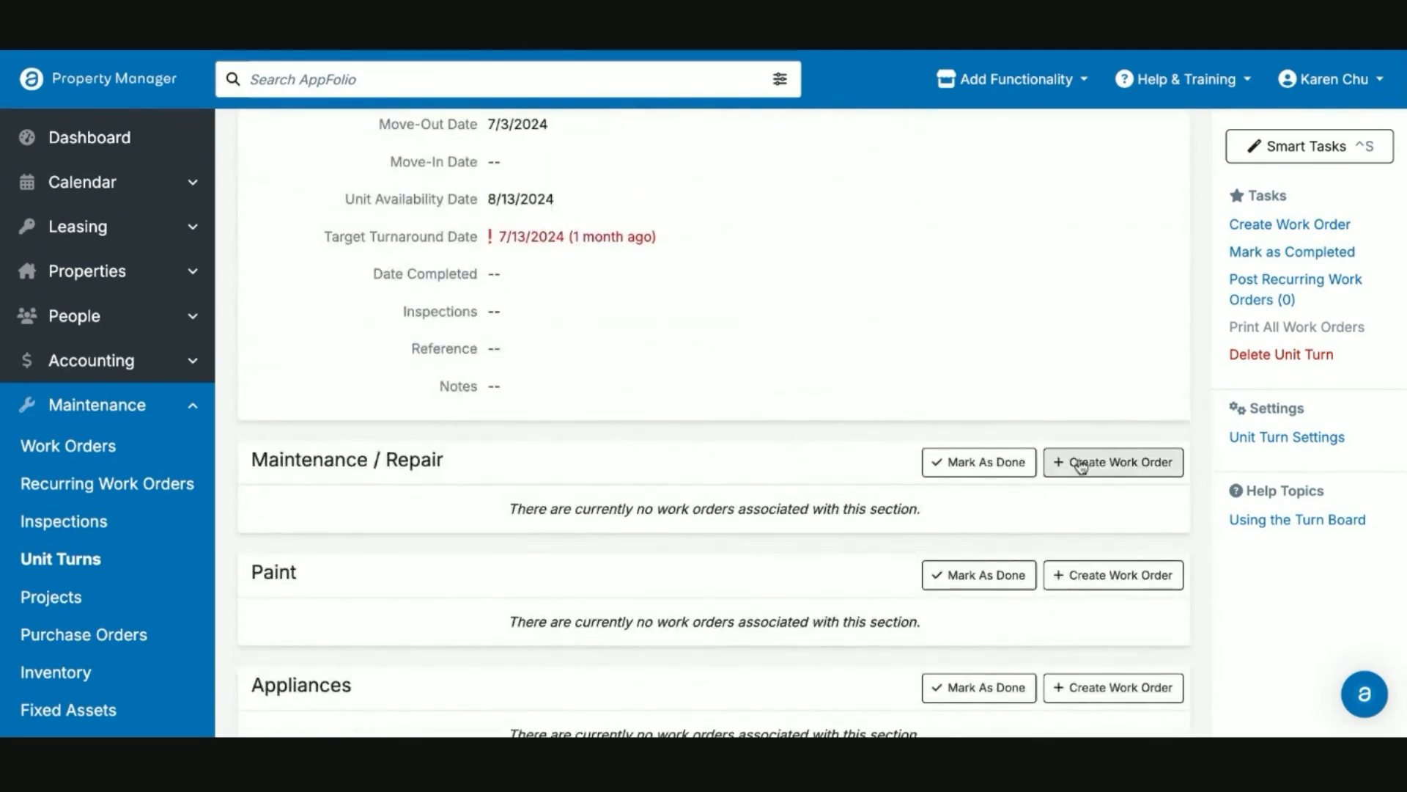
Review the new service request form for a Maintenance / Repair work order and return to the unit turn.
{"action": "left_click", "coordinate": [1127, 473]}
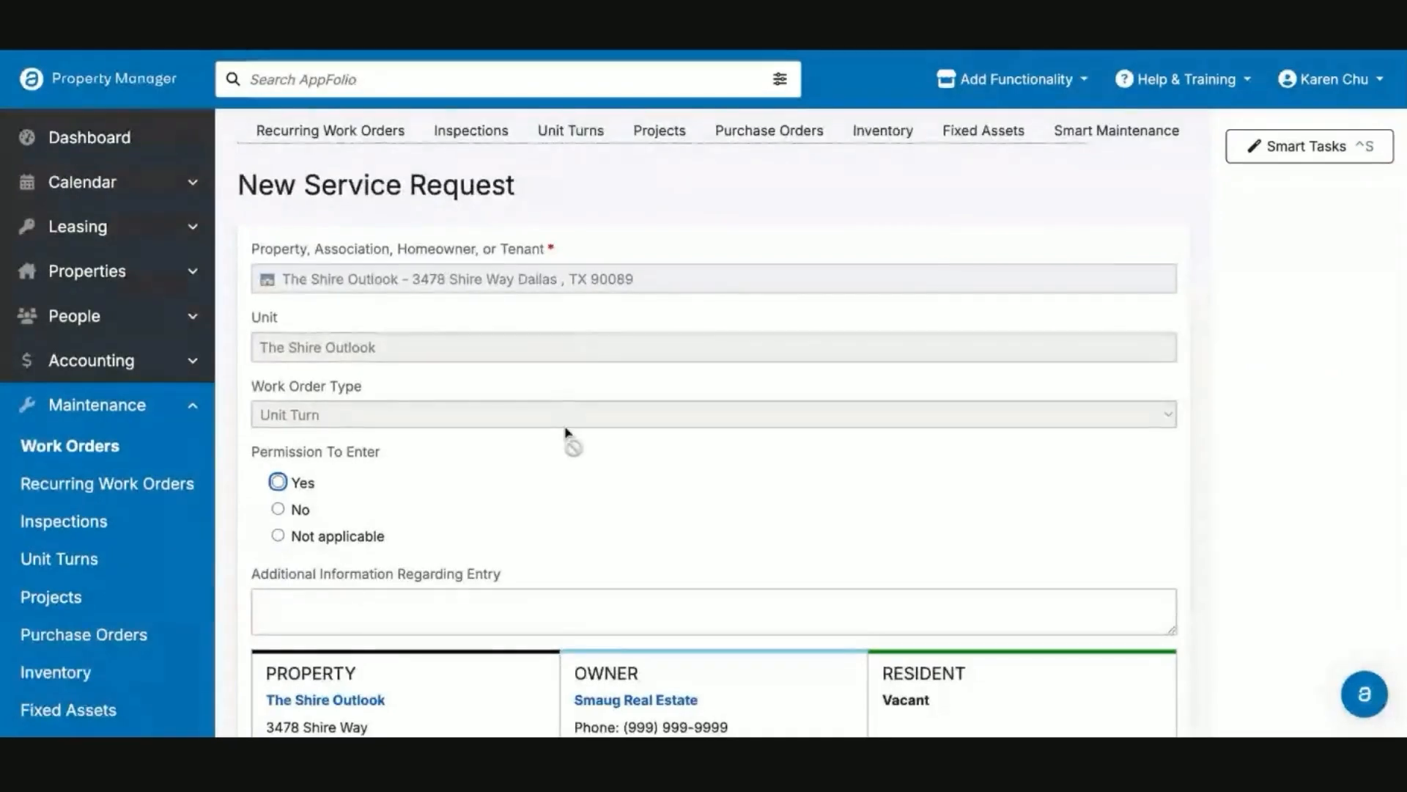
{"action": "scroll", "coordinate": [567, 438], "scroll_direction": "down", "scroll_amount": 1}
{"action": "scroll", "coordinate": [569, 381], "scroll_direction": "down", "scroll_amount": 7}
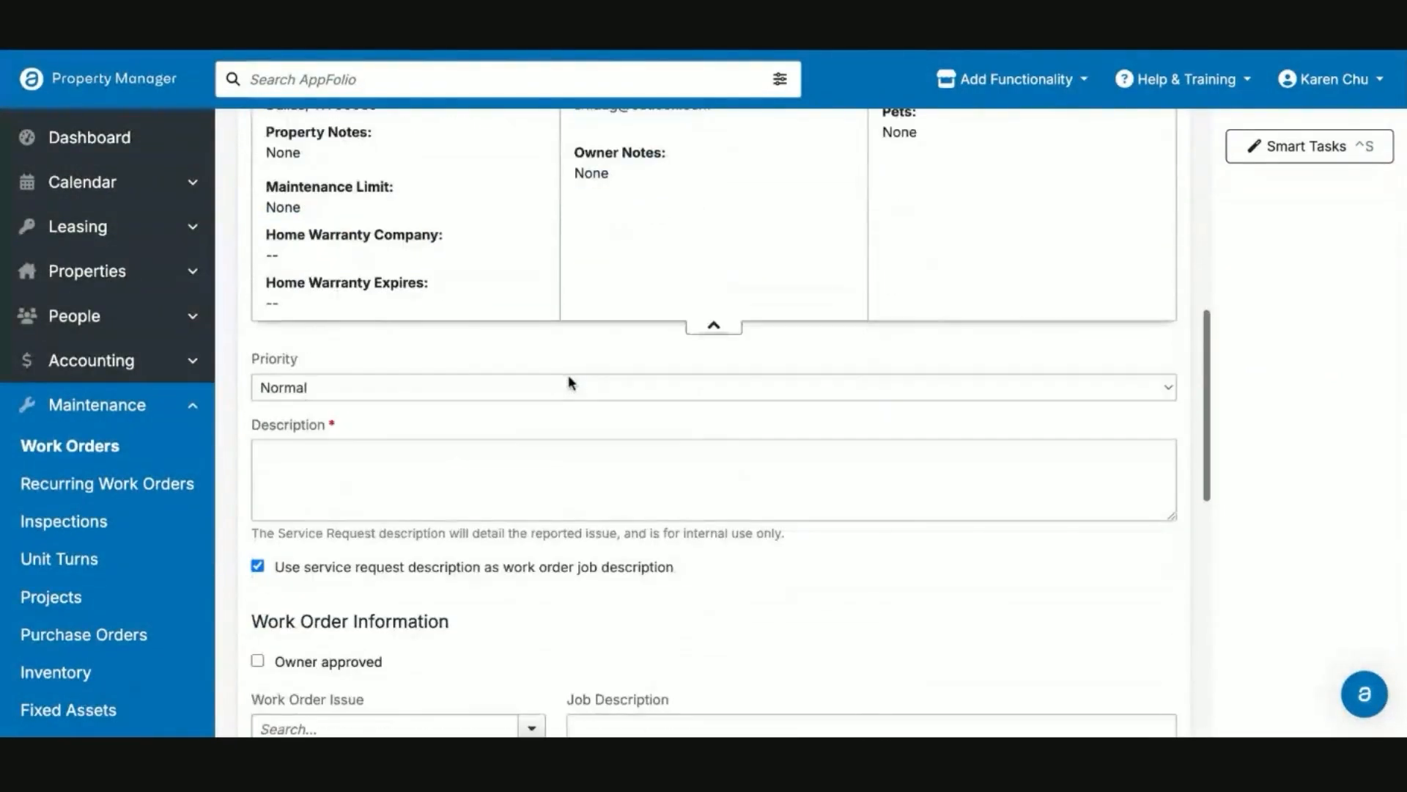
{"action": "scroll", "coordinate": [569, 381], "scroll_direction": "down", "scroll_amount": 10}
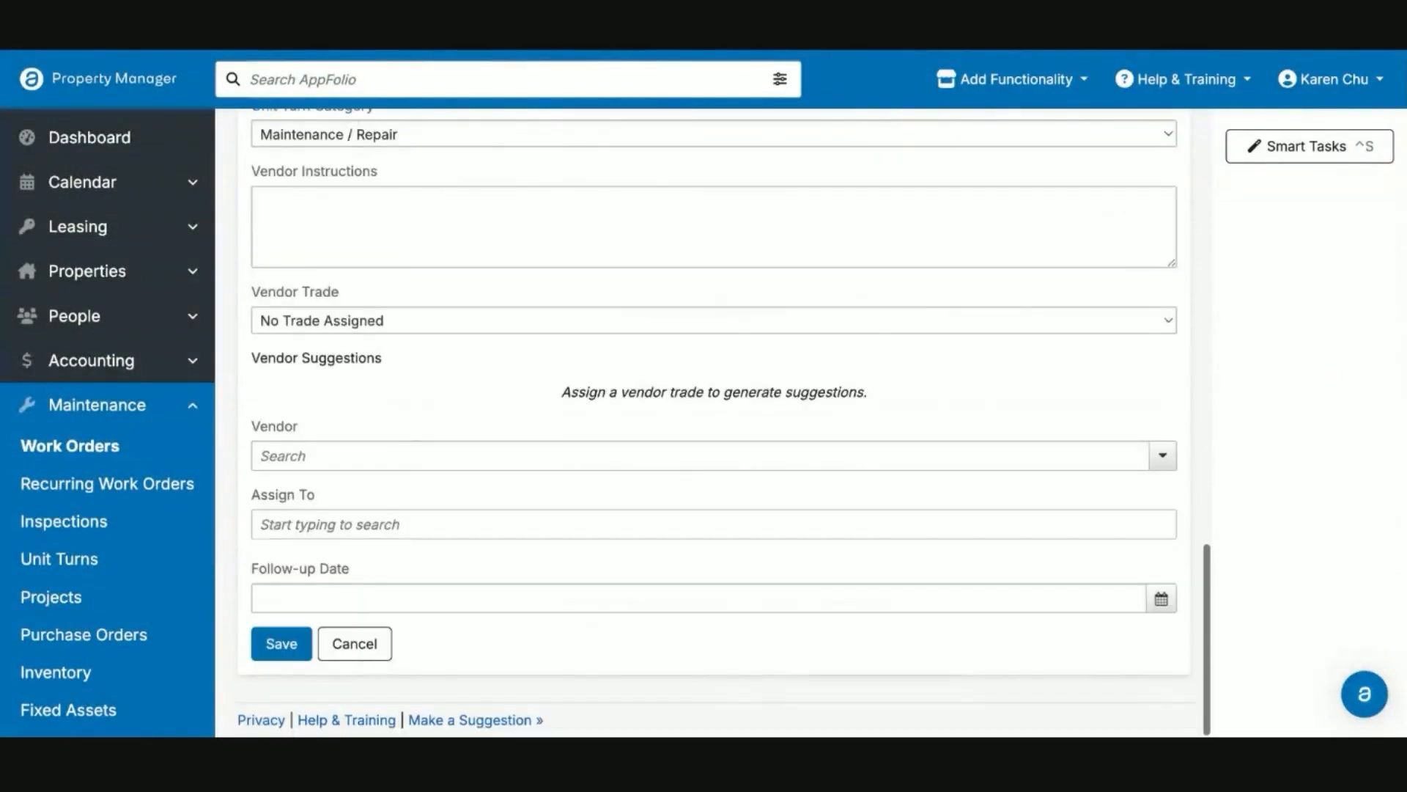
{"action": "left_click", "coordinate": [277, 648]}
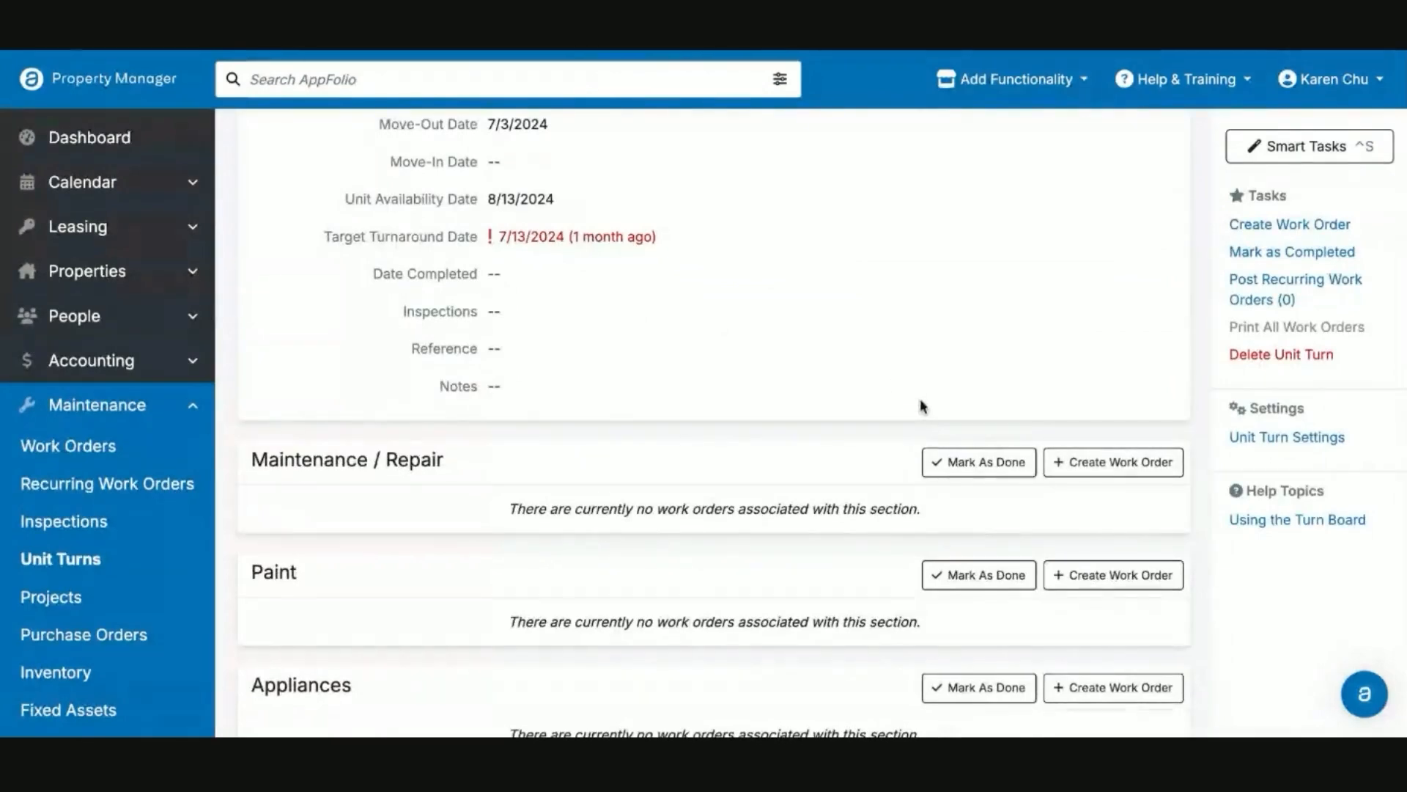
Mark the Maintenance / Repair, Paint, Appliances, Floors / Carpets and Other categories of the unit turn as done.
{"action": "scroll", "coordinate": [940, 418], "scroll_direction": "up", "scroll_amount": 1}
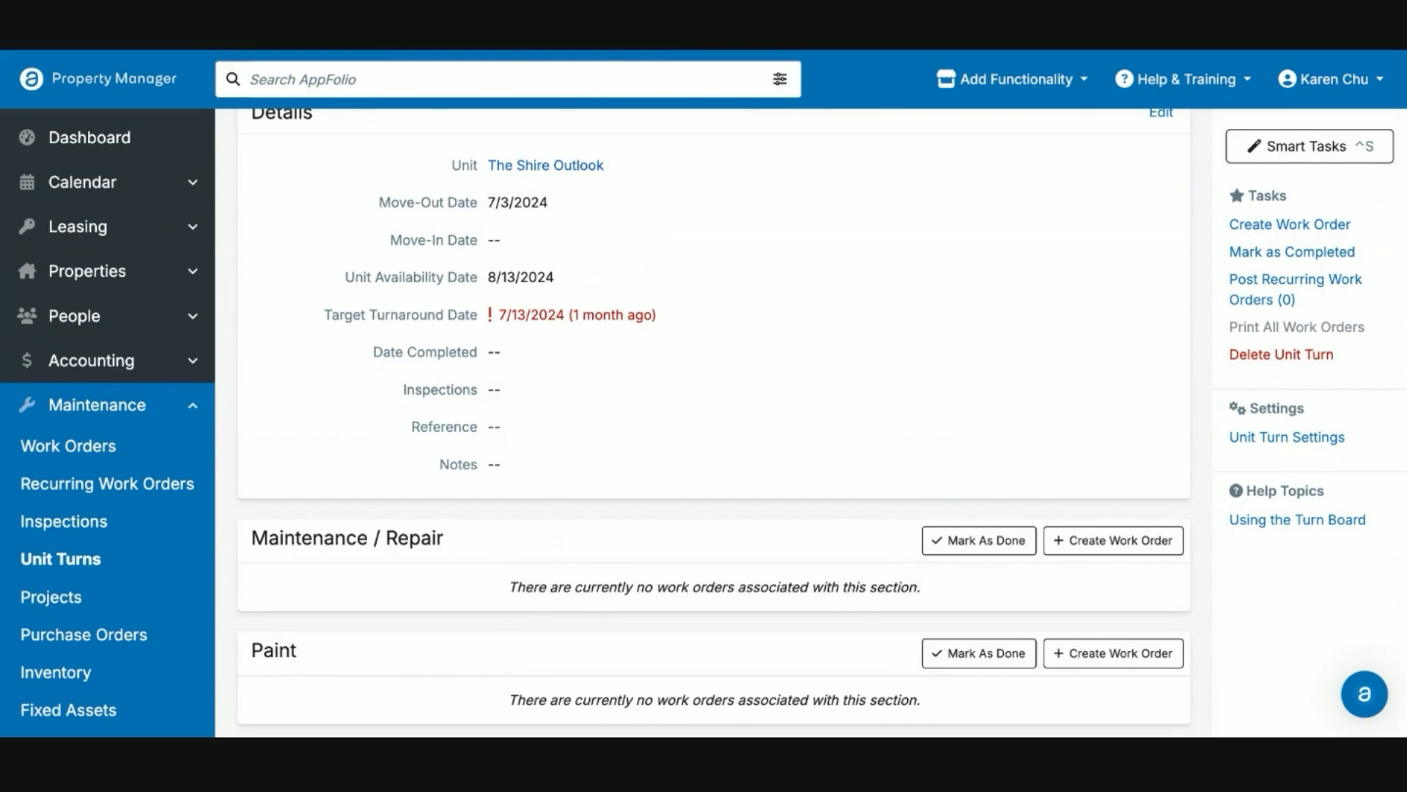
{"action": "scroll", "coordinate": [974, 380], "scroll_direction": "down", "scroll_amount": 3}
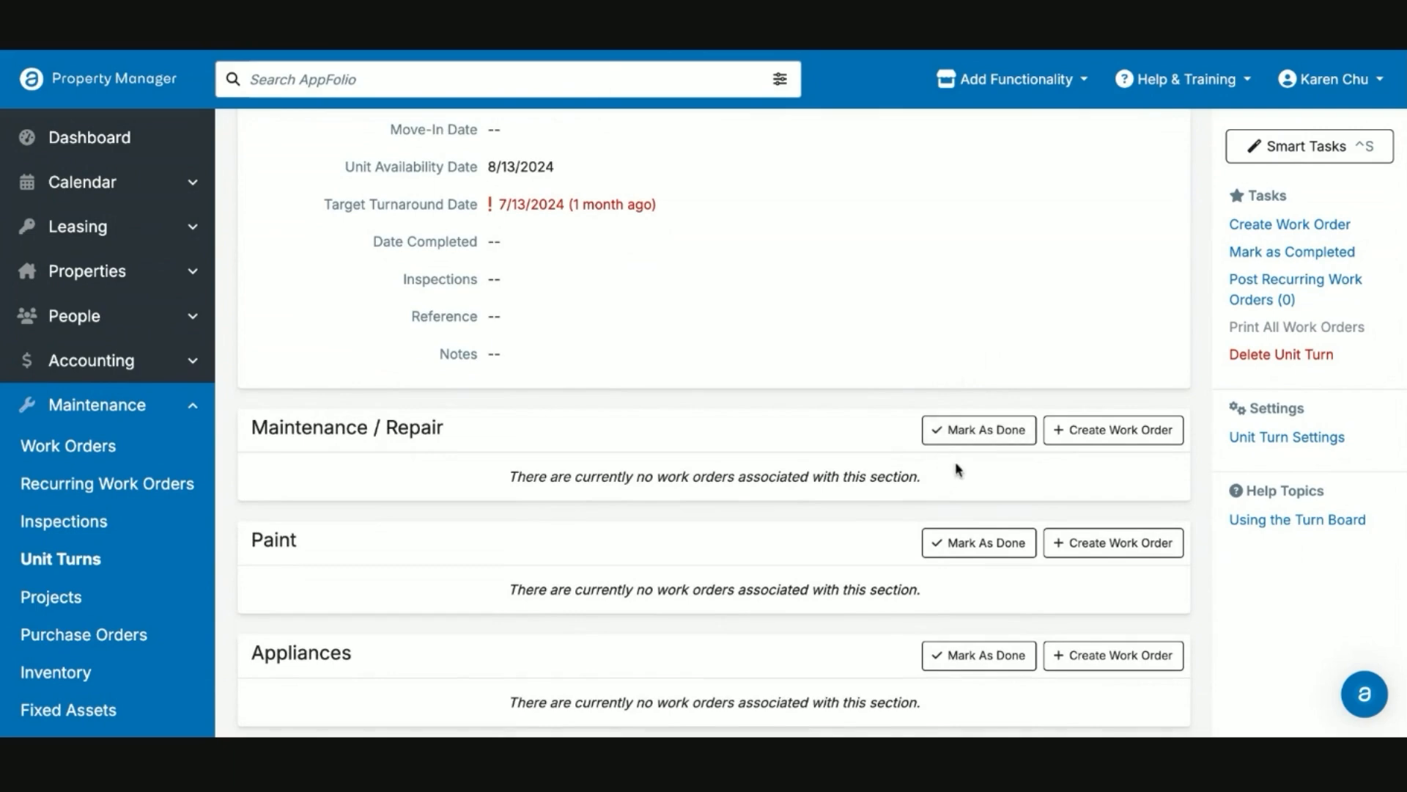
{"action": "left_click", "coordinate": [971, 440]}
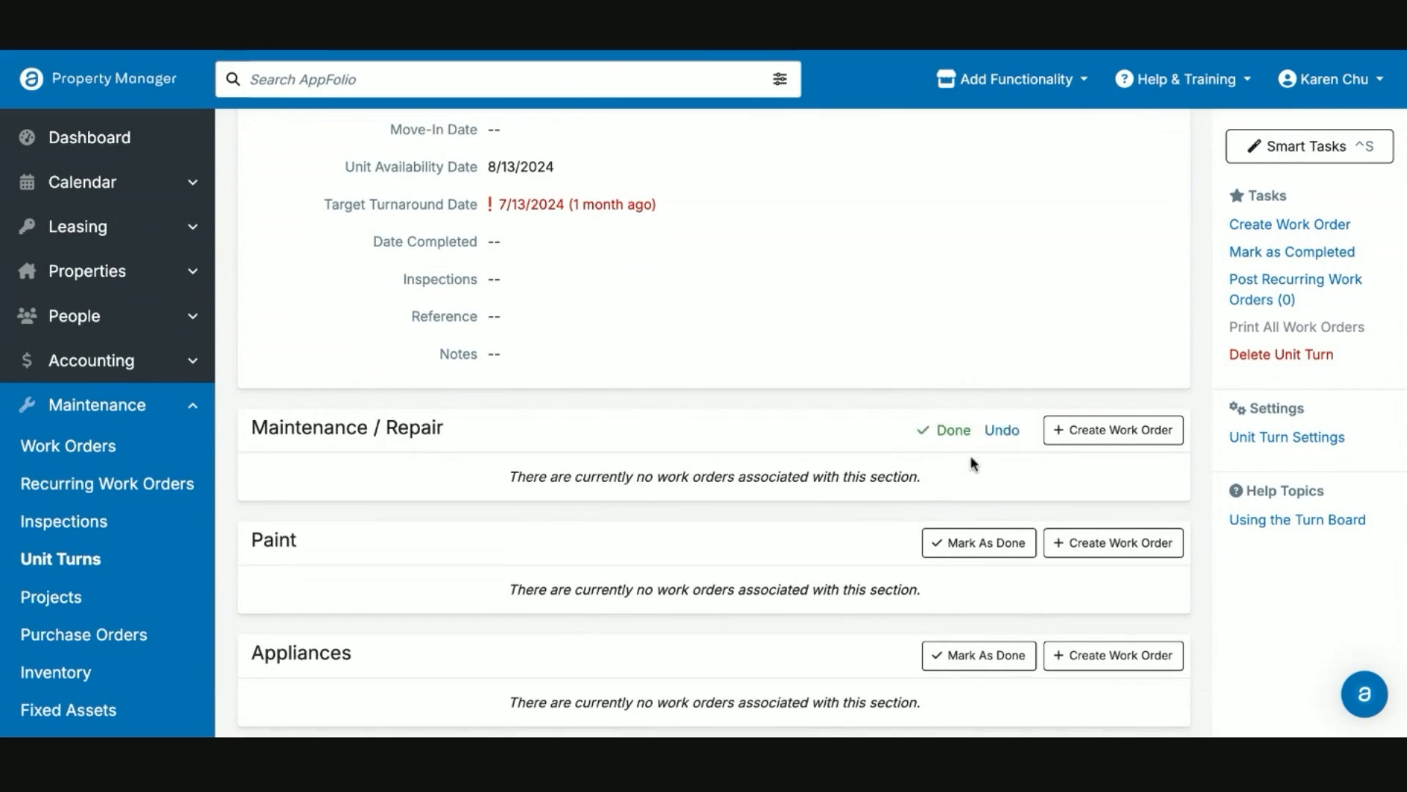
{"action": "left_click", "coordinate": [980, 547]}
{"action": "scroll", "coordinate": [980, 550], "scroll_direction": "down", "scroll_amount": 3}
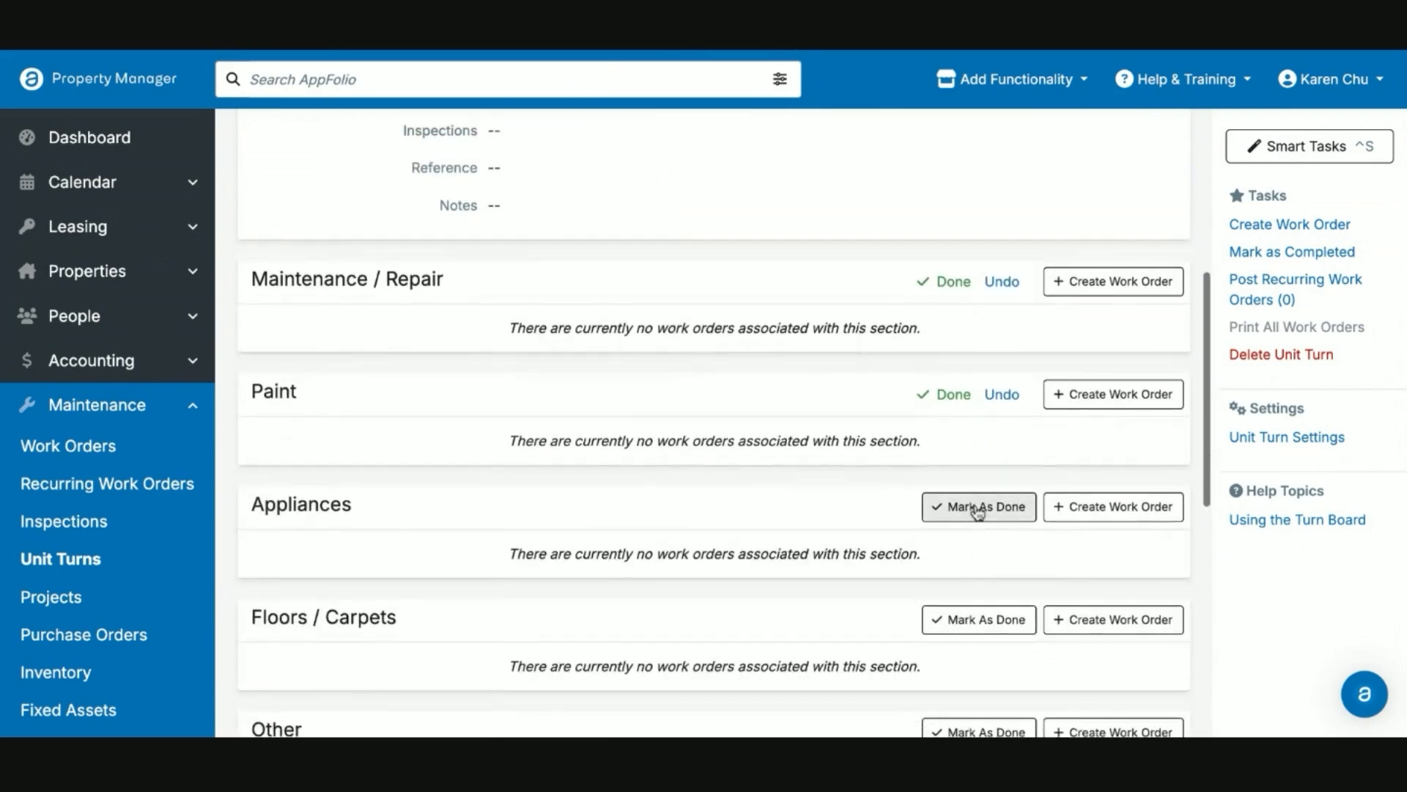
{"action": "left_click", "coordinate": [980, 506]}
{"action": "scroll", "coordinate": [983, 579], "scroll_direction": "down", "scroll_amount": 3}
{"action": "left_click", "coordinate": [981, 519]}
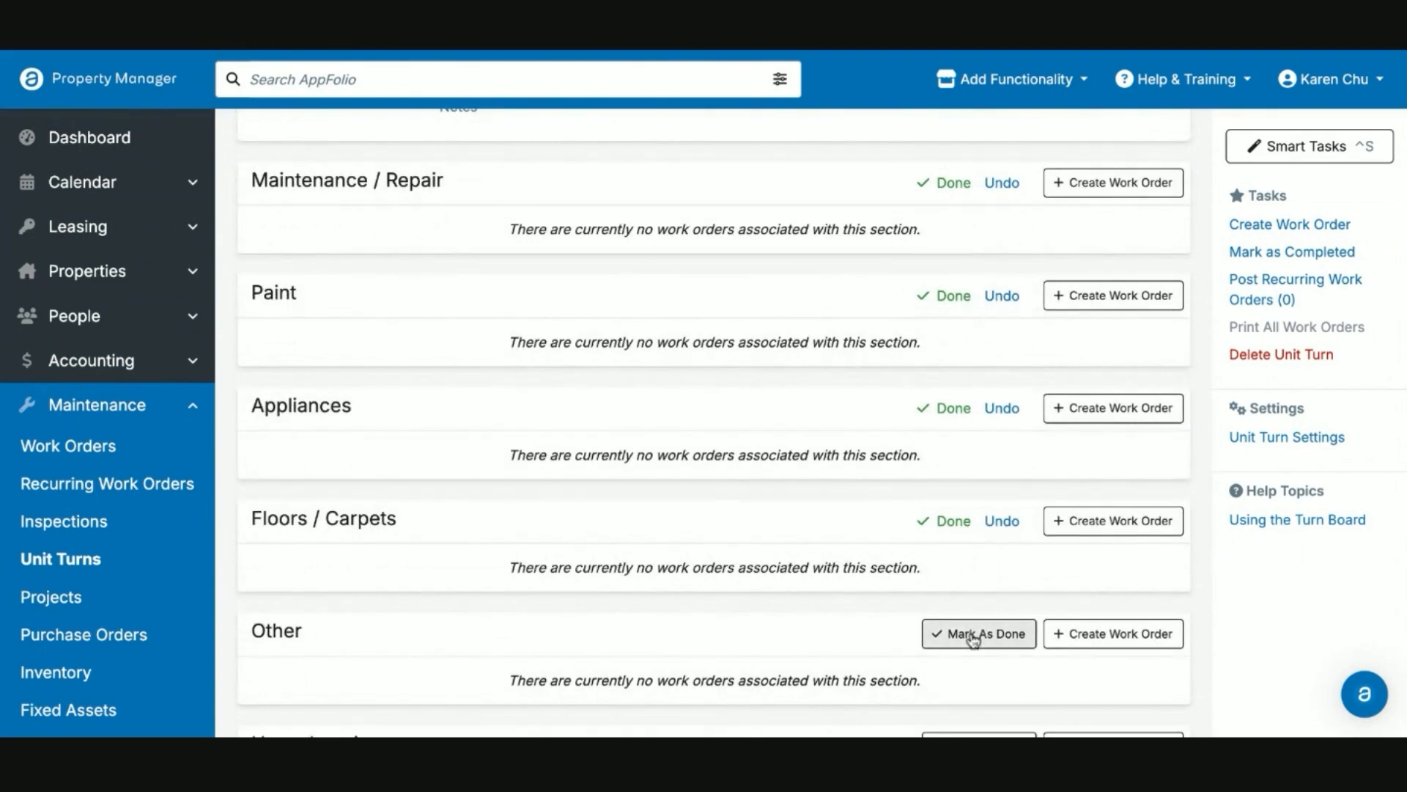
{"action": "left_click", "coordinate": [975, 632]}
{"action": "scroll", "coordinate": [974, 639], "scroll_direction": "down", "scroll_amount": 3}
Mark The Shire Outlook's unit turn as completed and confirm the completion.
{"action": "scroll", "coordinate": [961, 551], "scroll_direction": "up", "scroll_amount": 5}
{"action": "scroll", "coordinate": [956, 554], "scroll_direction": "up", "scroll_amount": 6}
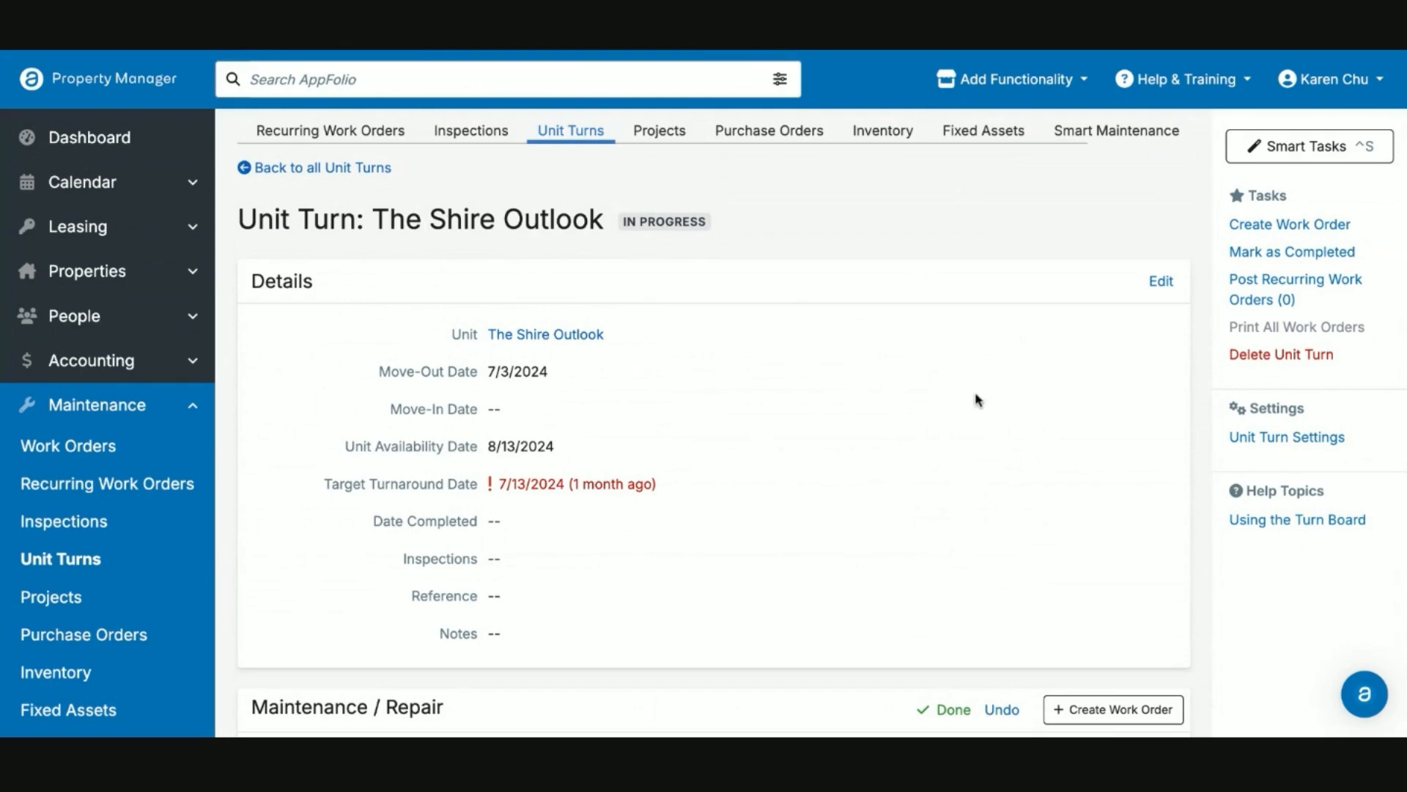
{"action": "left_click", "coordinate": [1302, 251]}
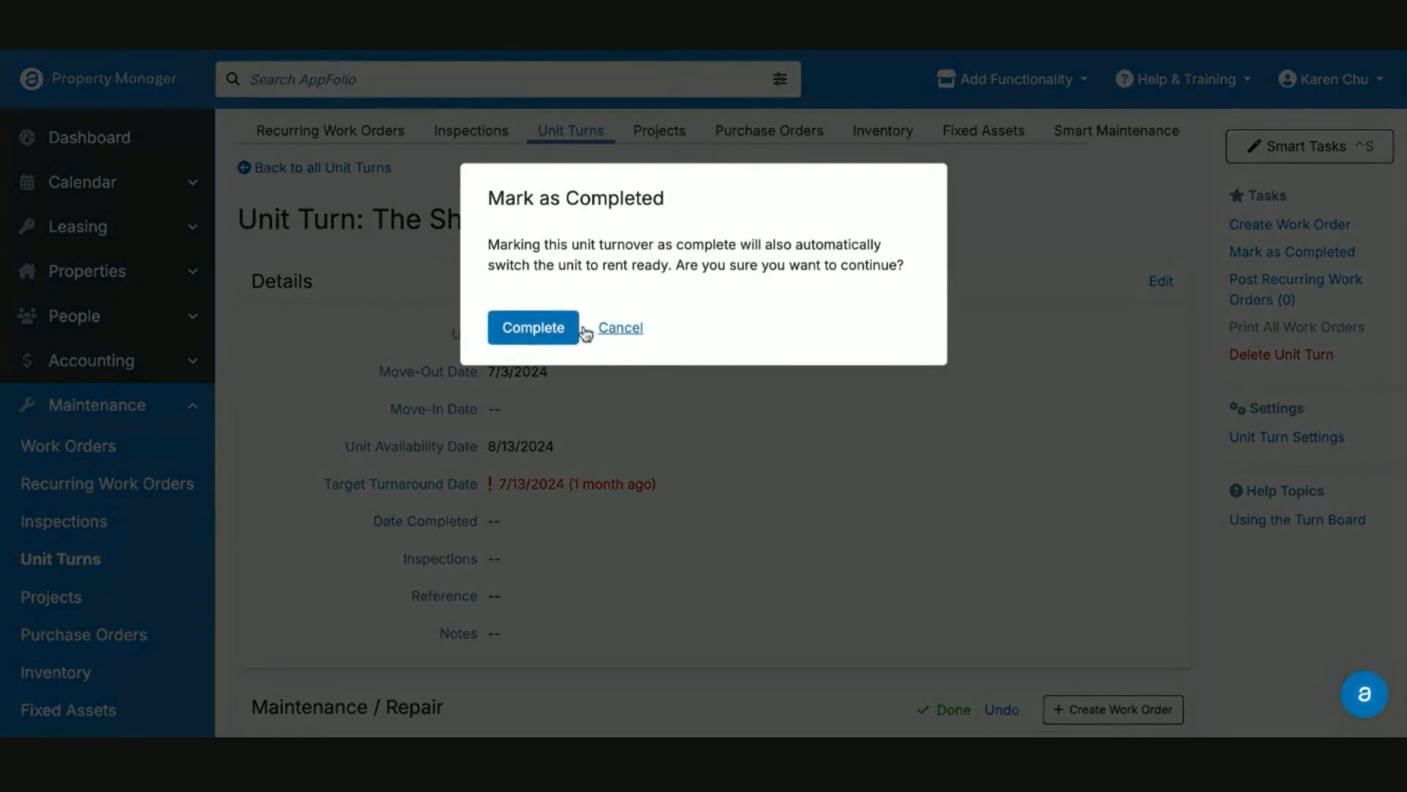
{"action": "left_click", "coordinate": [556, 326]}
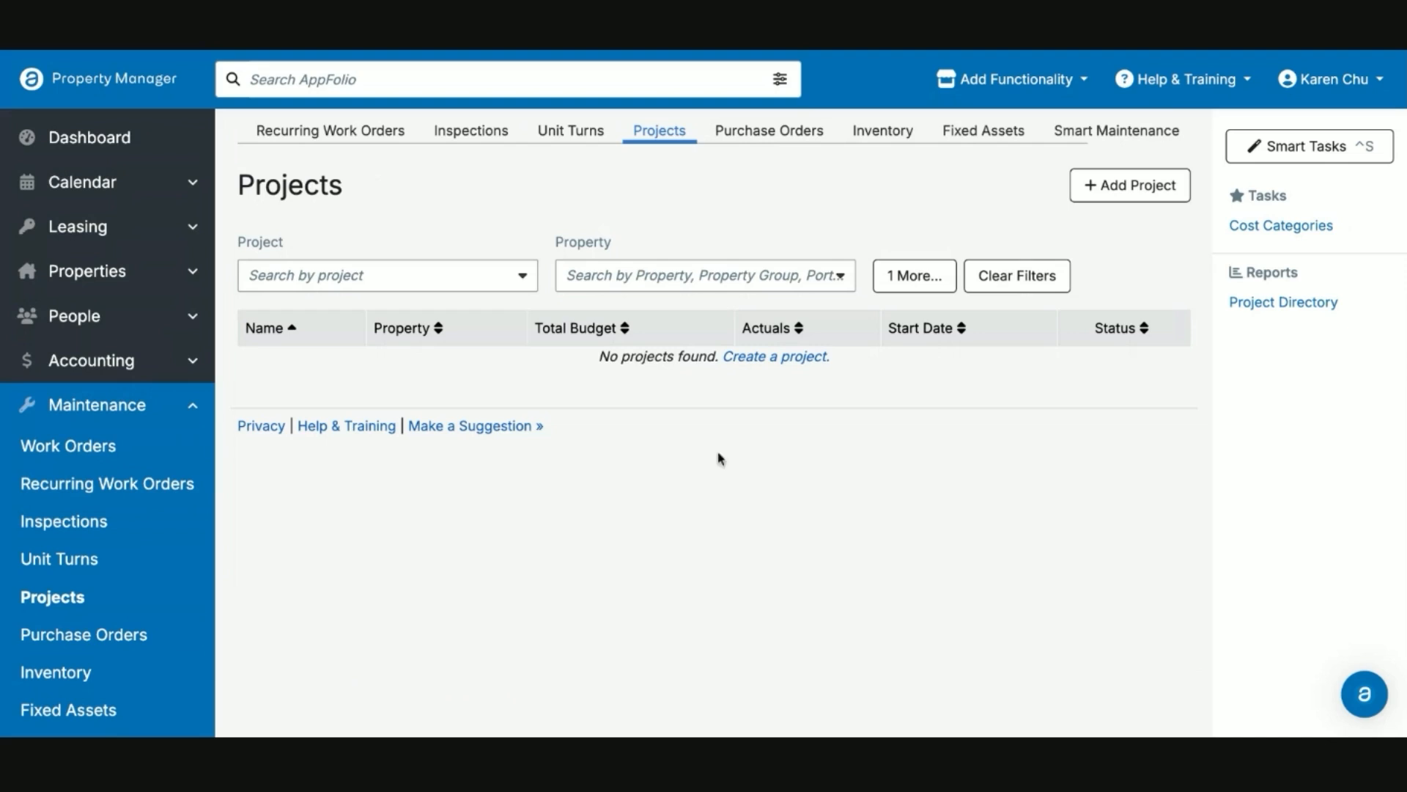
Start a new project named Shire Green and assign it to the property The Shire Outlook.
{"action": "left_click", "coordinate": [1131, 199]}
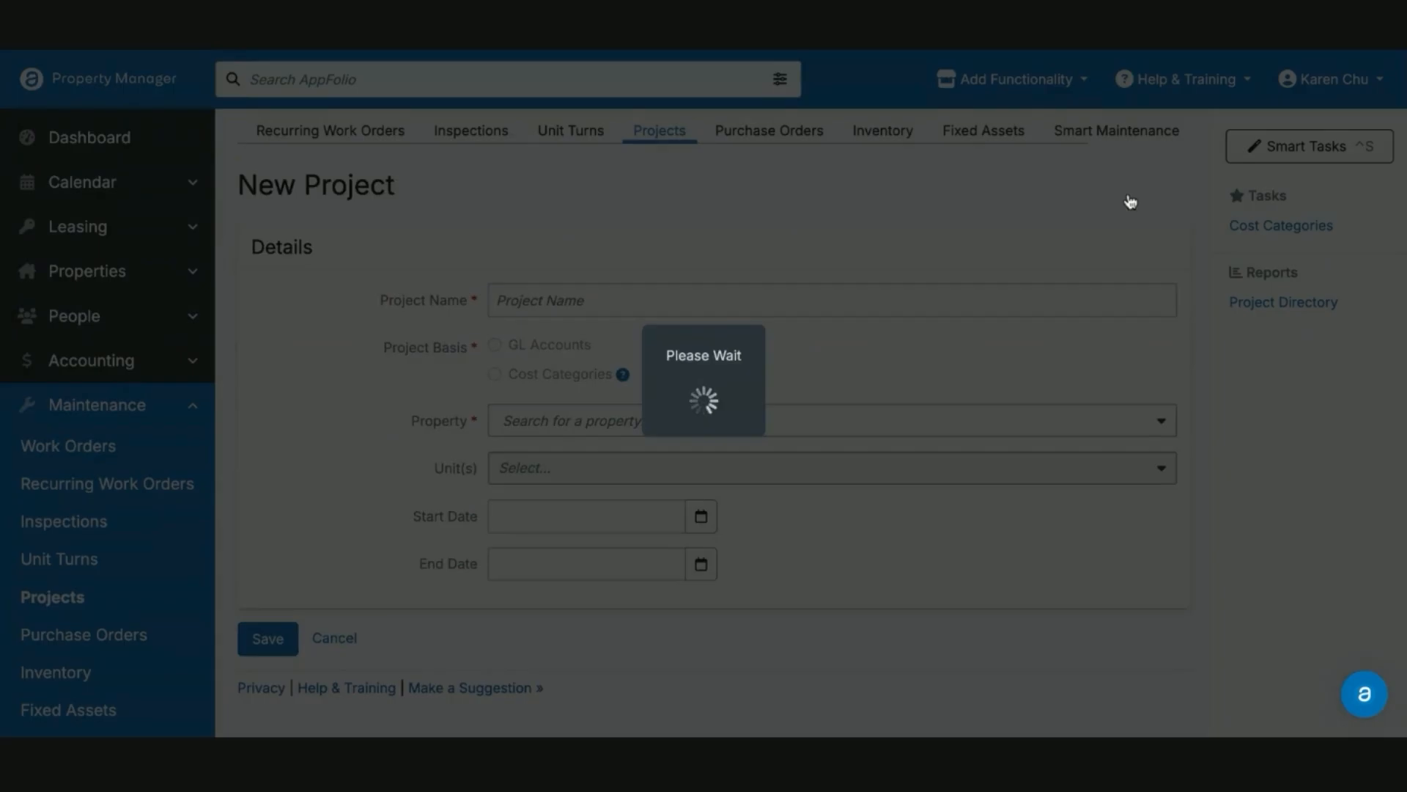
{"action": "left_click", "coordinate": [547, 302]}
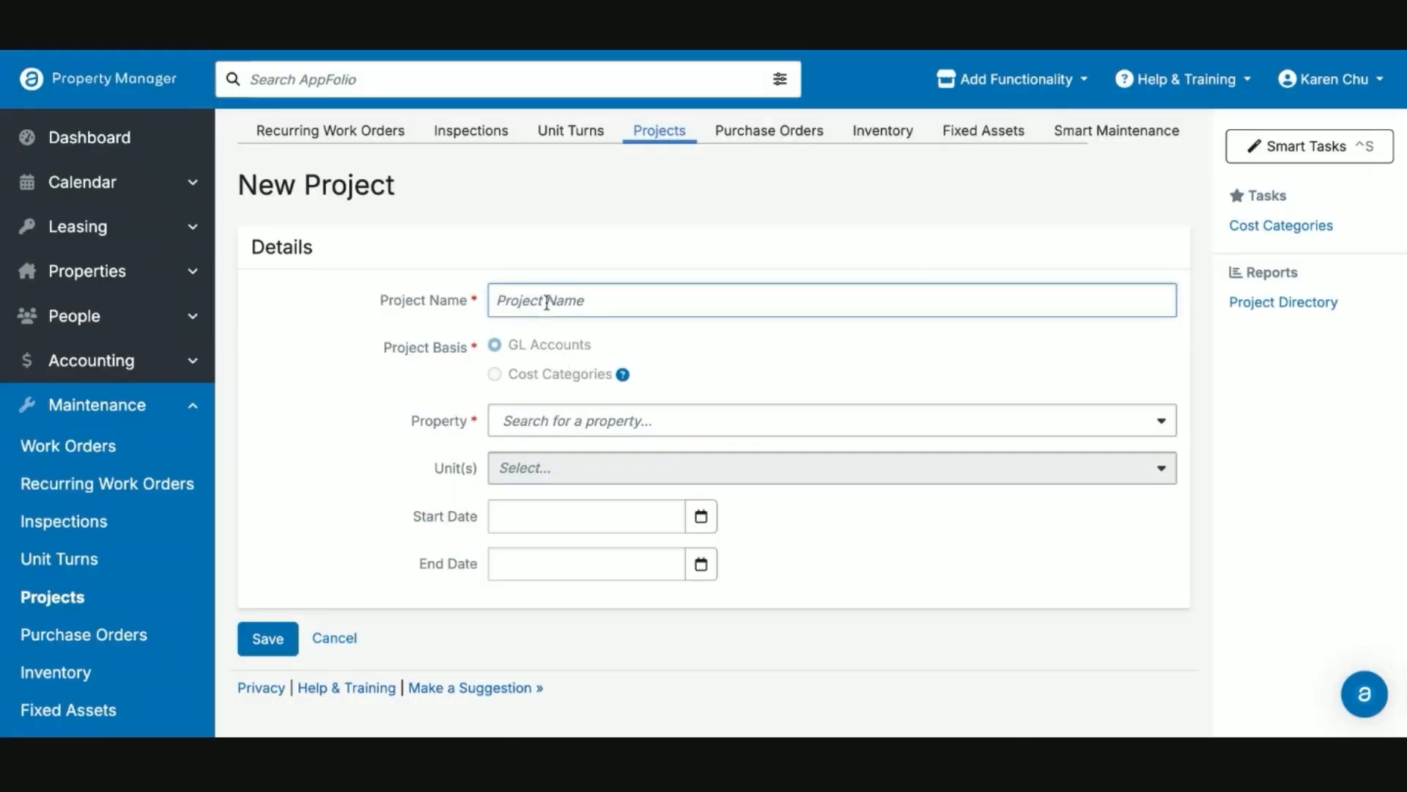
{"action": "type", "text": "Shire Green"}
{"action": "left_click", "coordinate": [600, 424]}
{"action": "type", "text": "shire"}
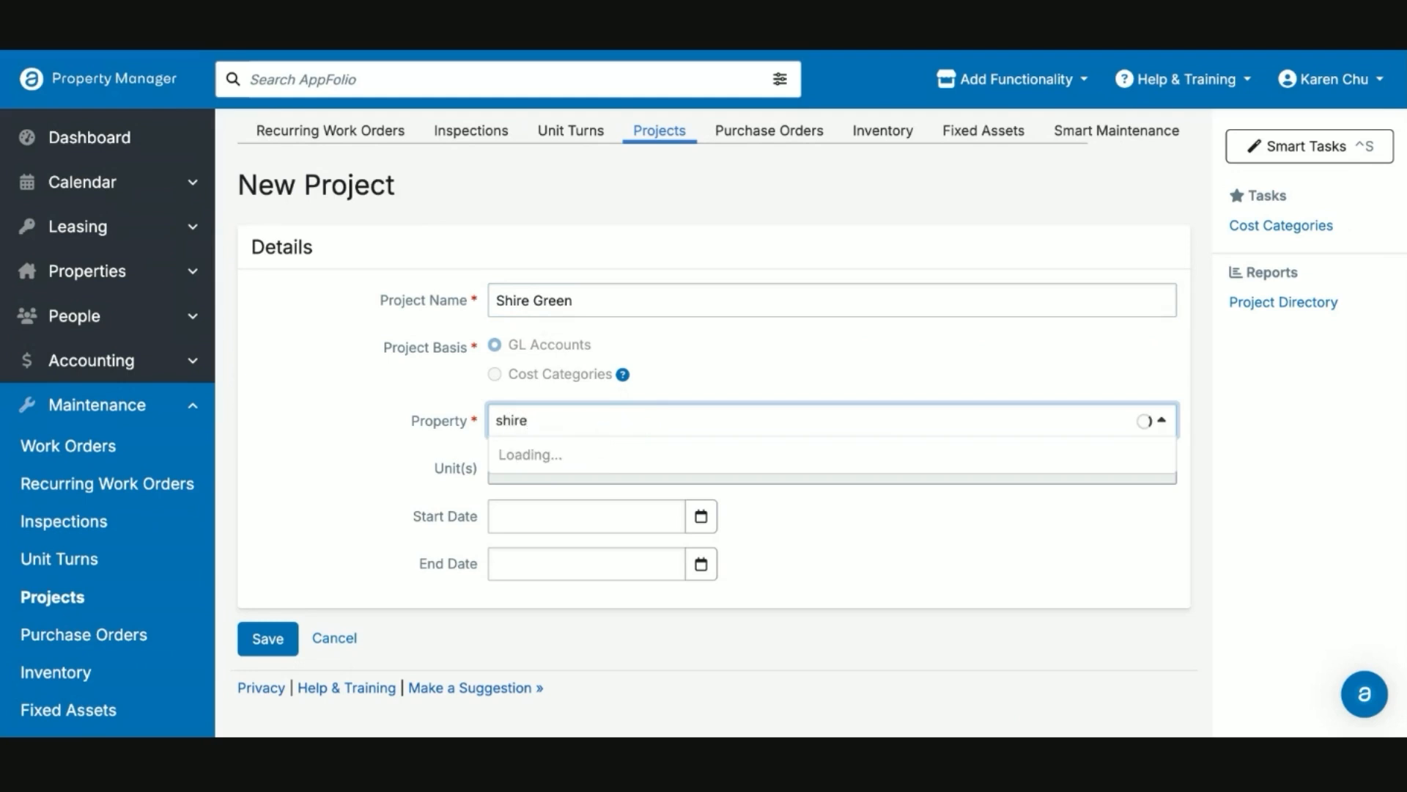
{"action": "left_click", "coordinate": [608, 455]}
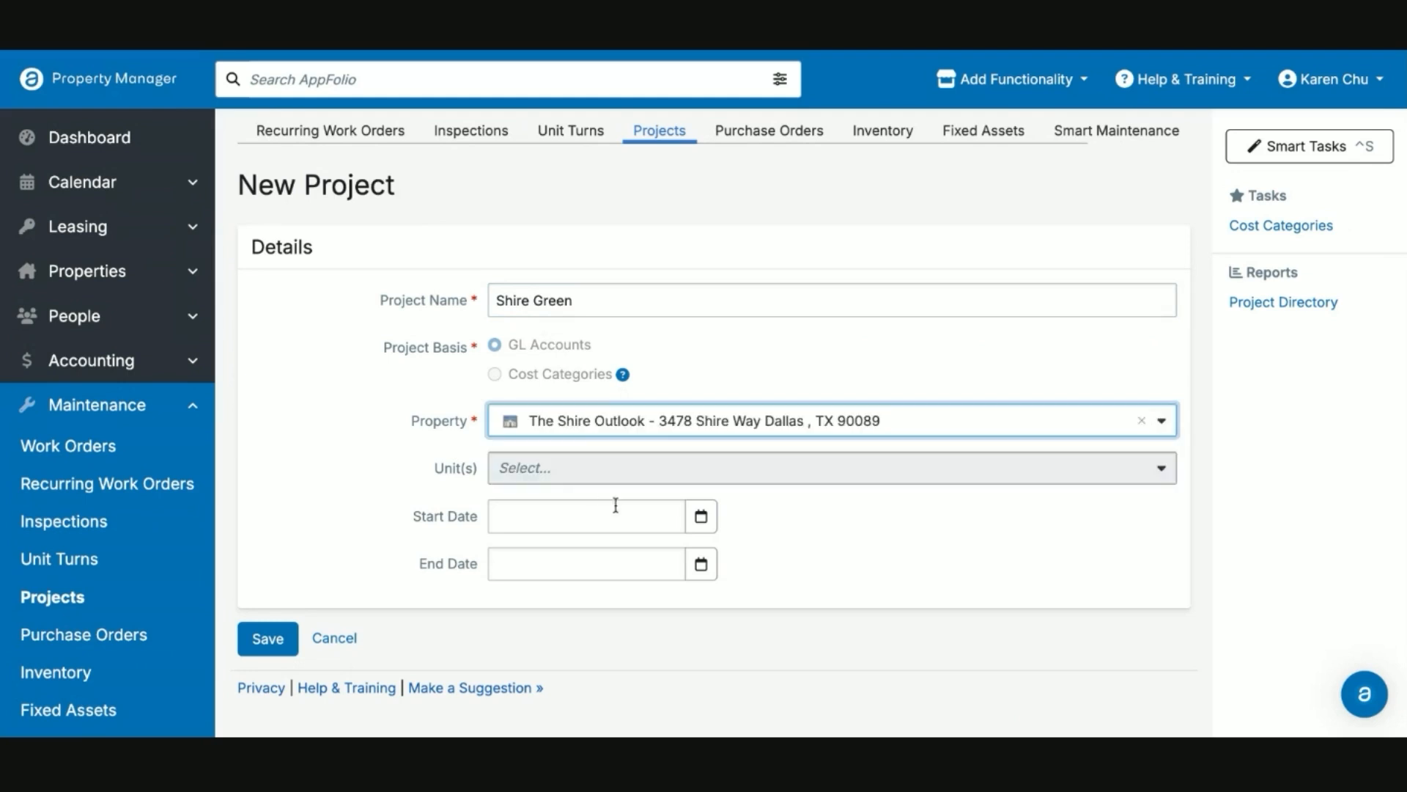
Set the Shire Green project's start date to 09/06/2024 and end date to 10/31/2024, and save the project.
{"action": "left_click", "coordinate": [701, 517]}
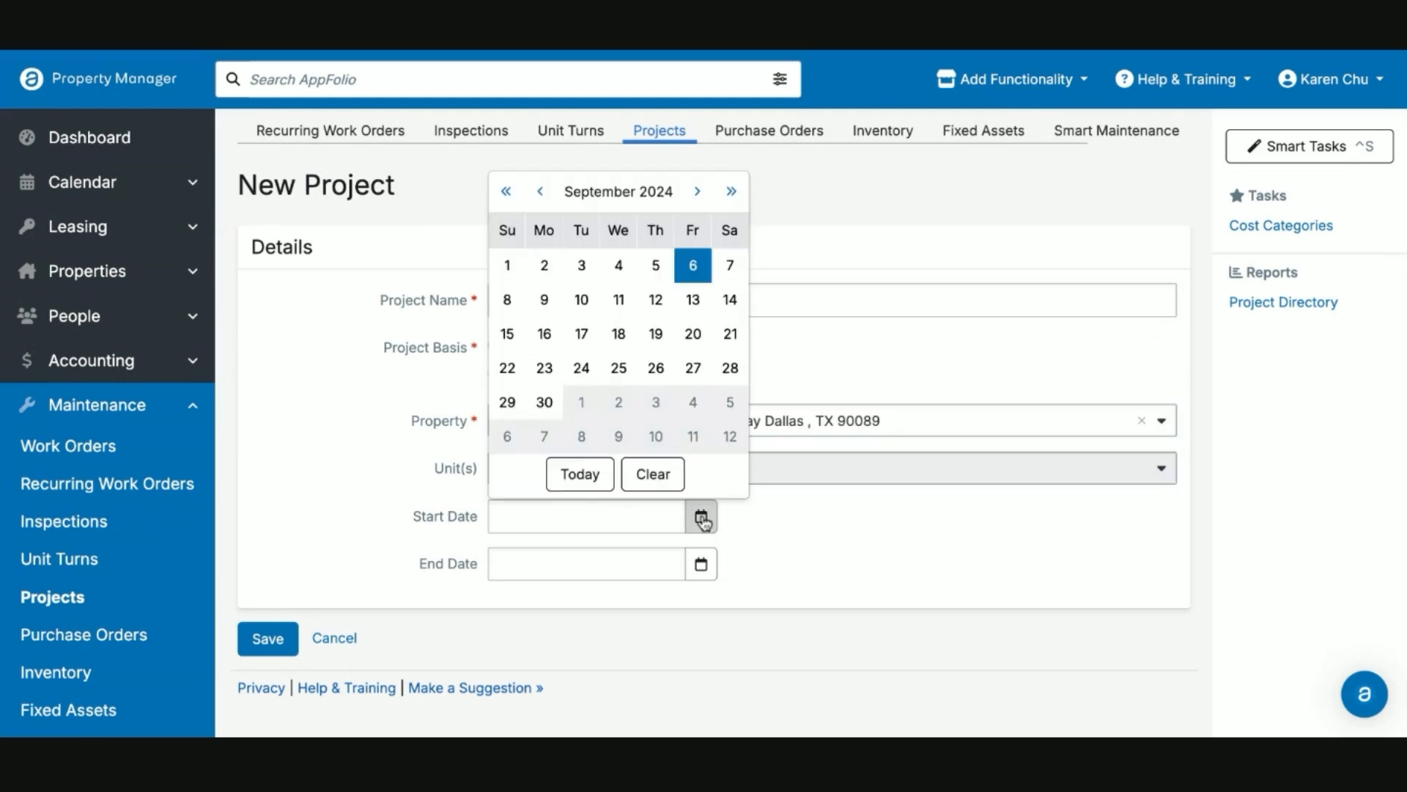
{"action": "left_click", "coordinate": [693, 264]}
{"action": "left_click", "coordinate": [701, 563]}
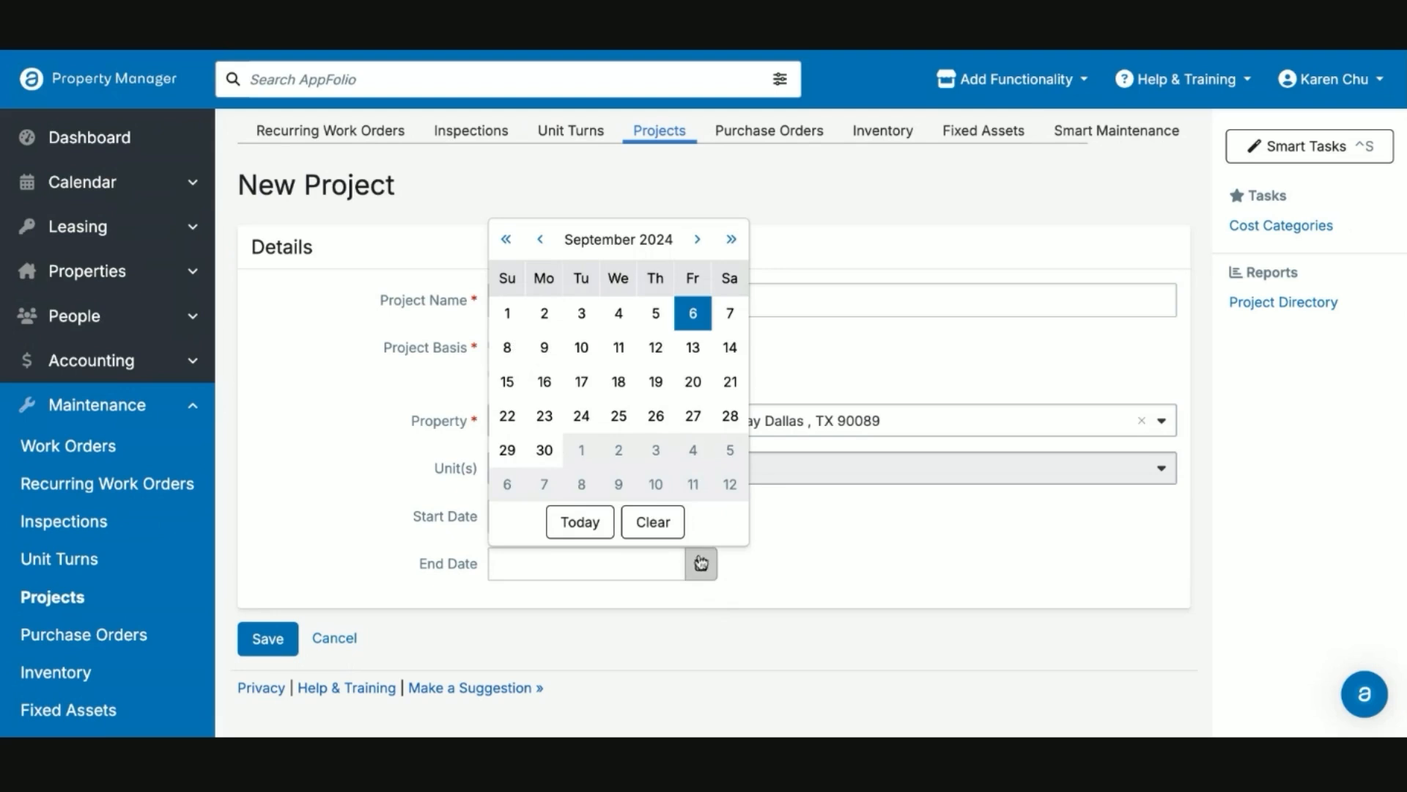
{"action": "left_click", "coordinate": [697, 240]}
{"action": "left_click", "coordinate": [656, 450]}
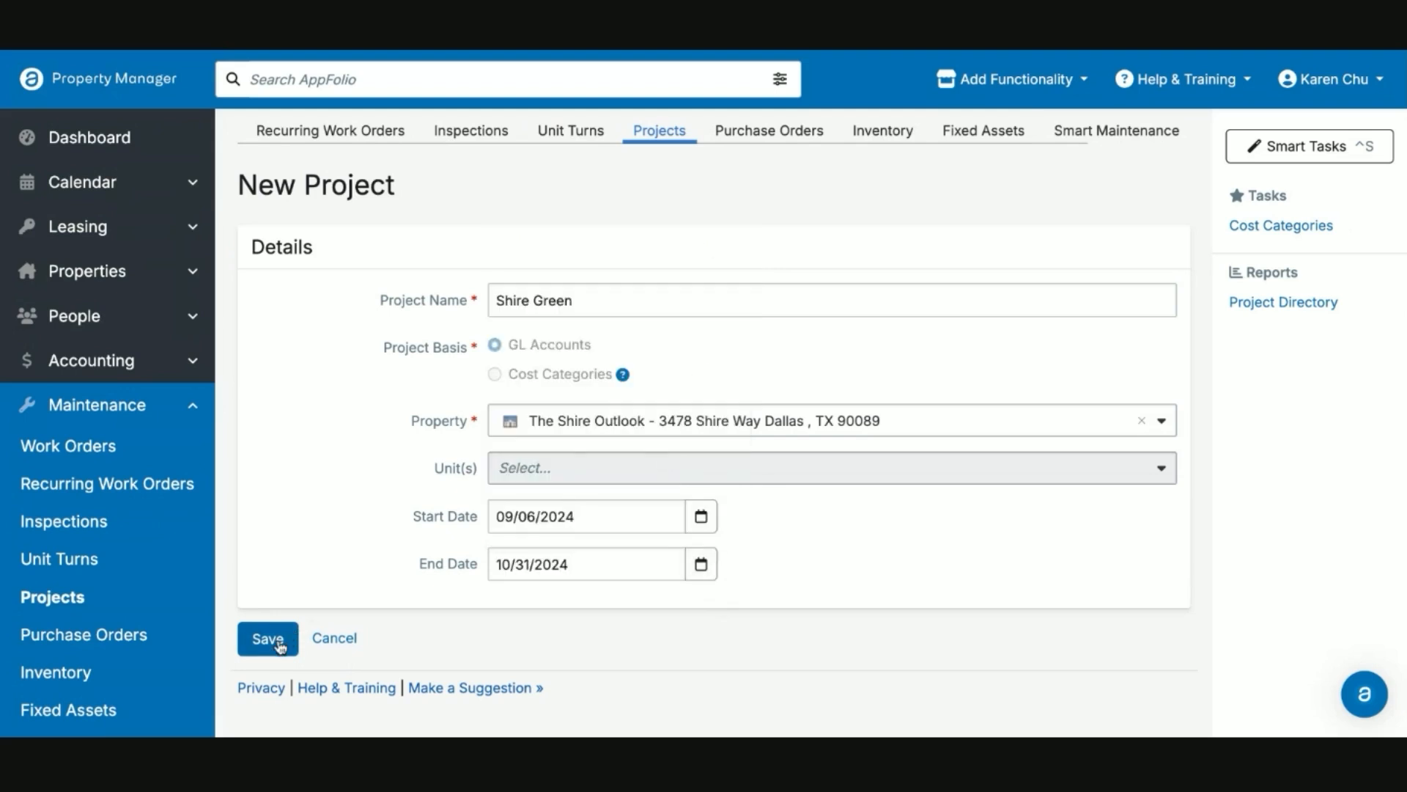
{"action": "left_click", "coordinate": [268, 638]}
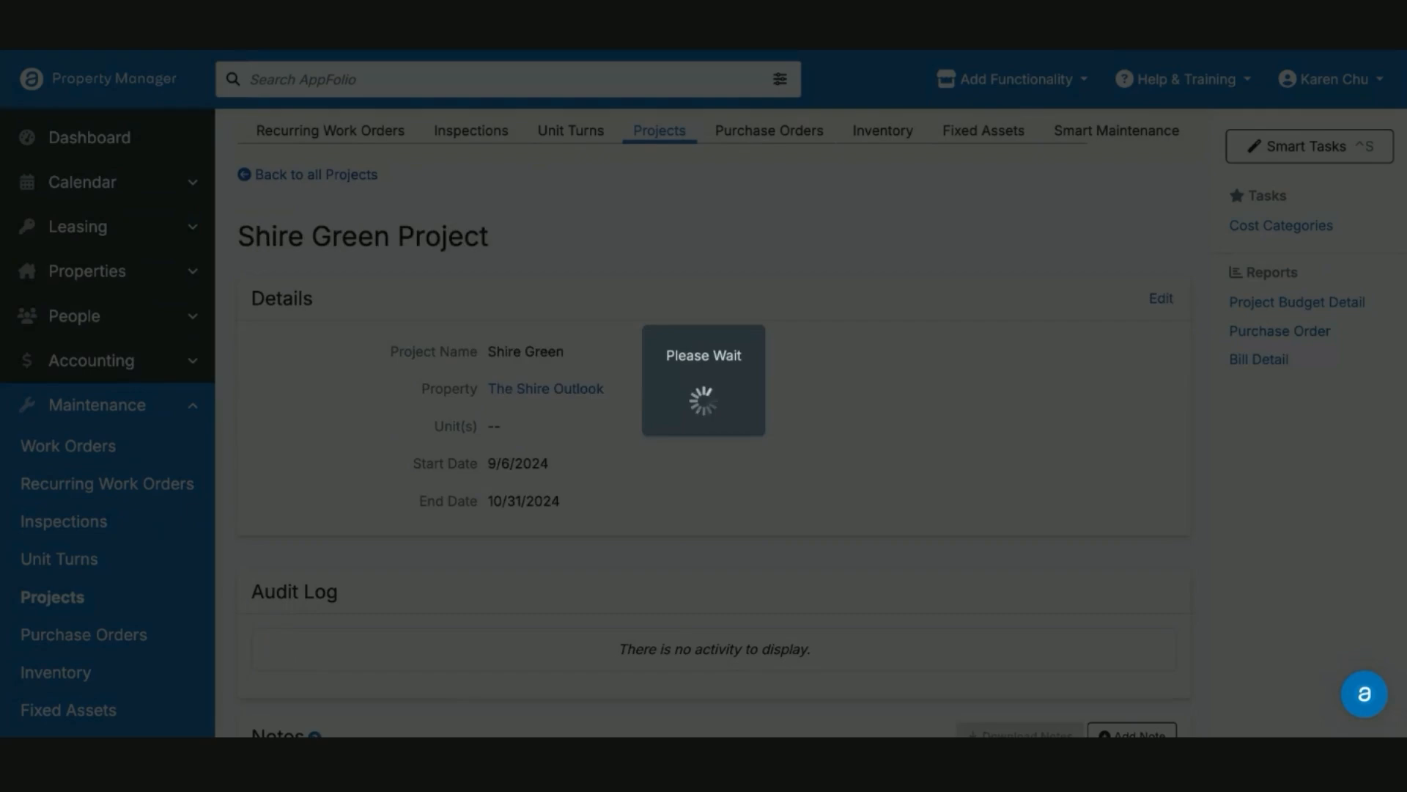
Look through the budget, revisions and status sections of the Shire Green project.
{"action": "scroll", "coordinate": [643, 531], "scroll_direction": "down", "scroll_amount": 3}
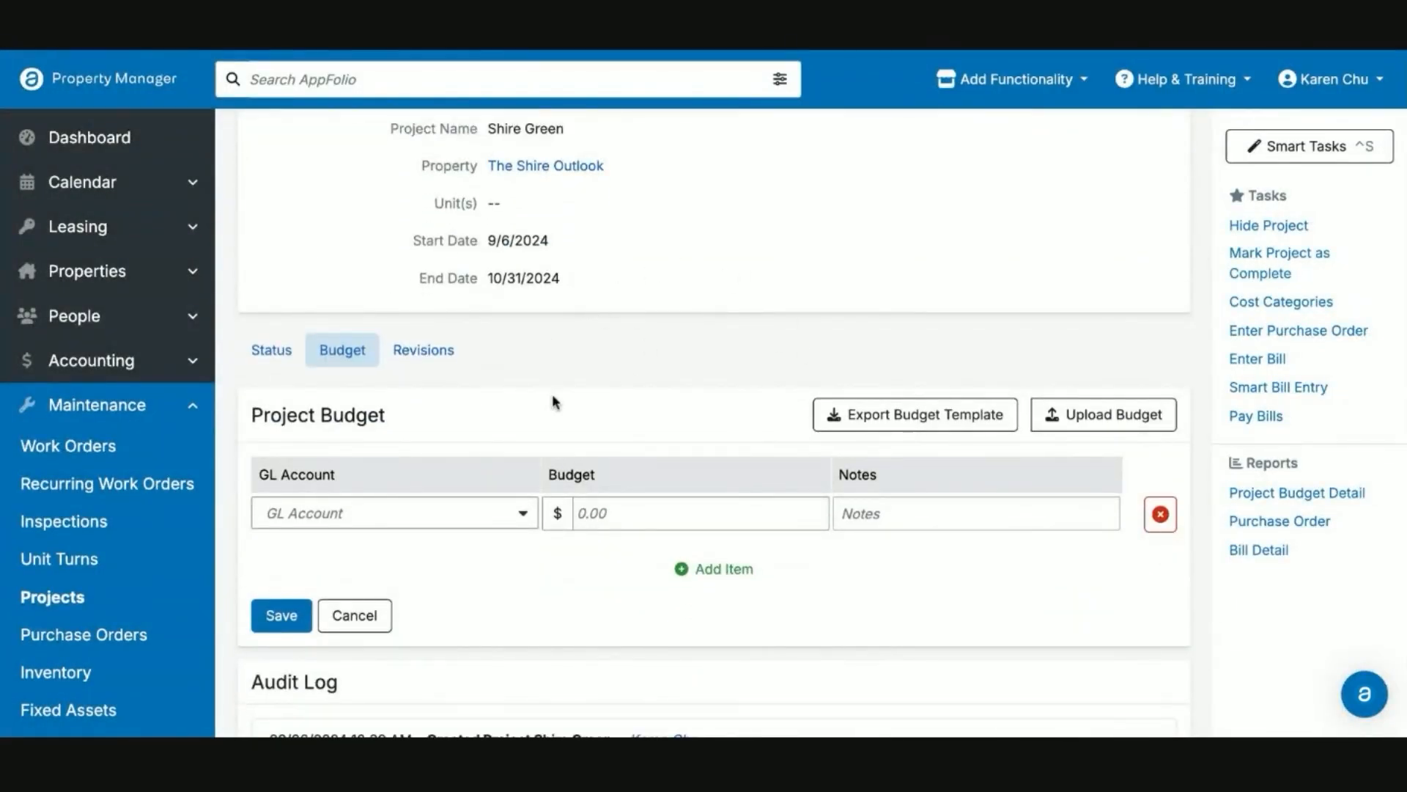
{"action": "scroll", "coordinate": [602, 357], "scroll_direction": "up", "scroll_amount": 1}
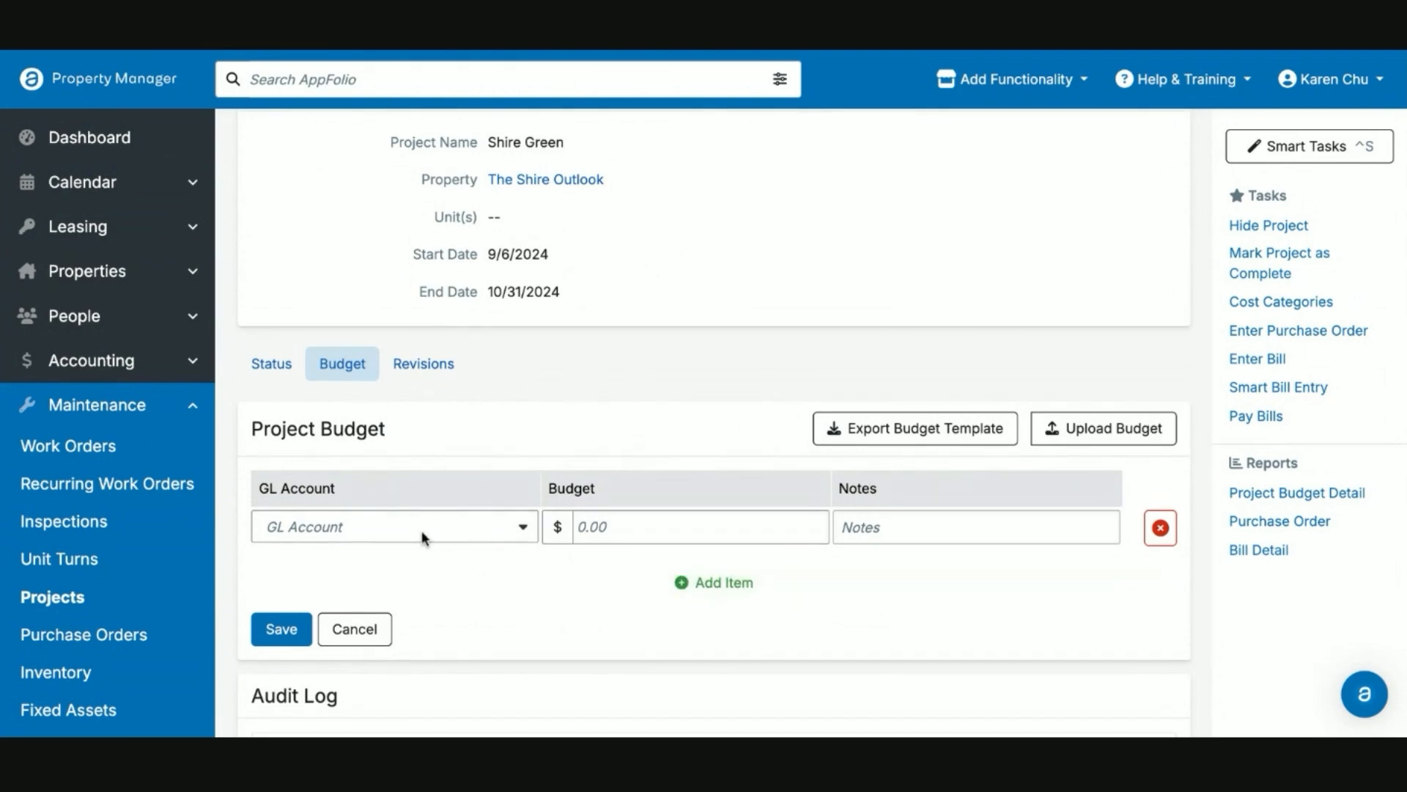
{"action": "left_click", "coordinate": [425, 365]}
{"action": "scroll", "coordinate": [586, 477], "scroll_direction": "down", "scroll_amount": 1}
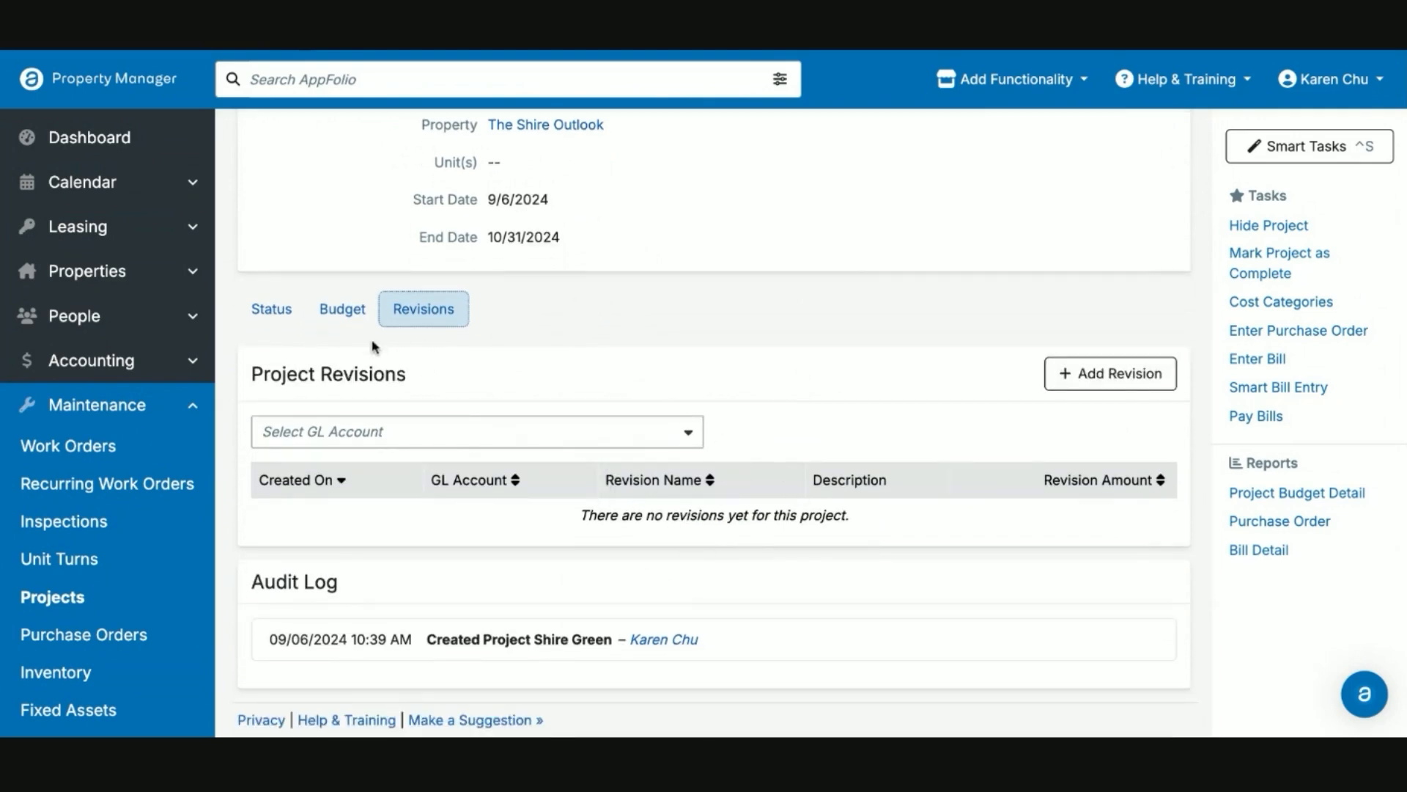
{"action": "left_click", "coordinate": [341, 311]}
{"action": "left_click", "coordinate": [279, 312]}
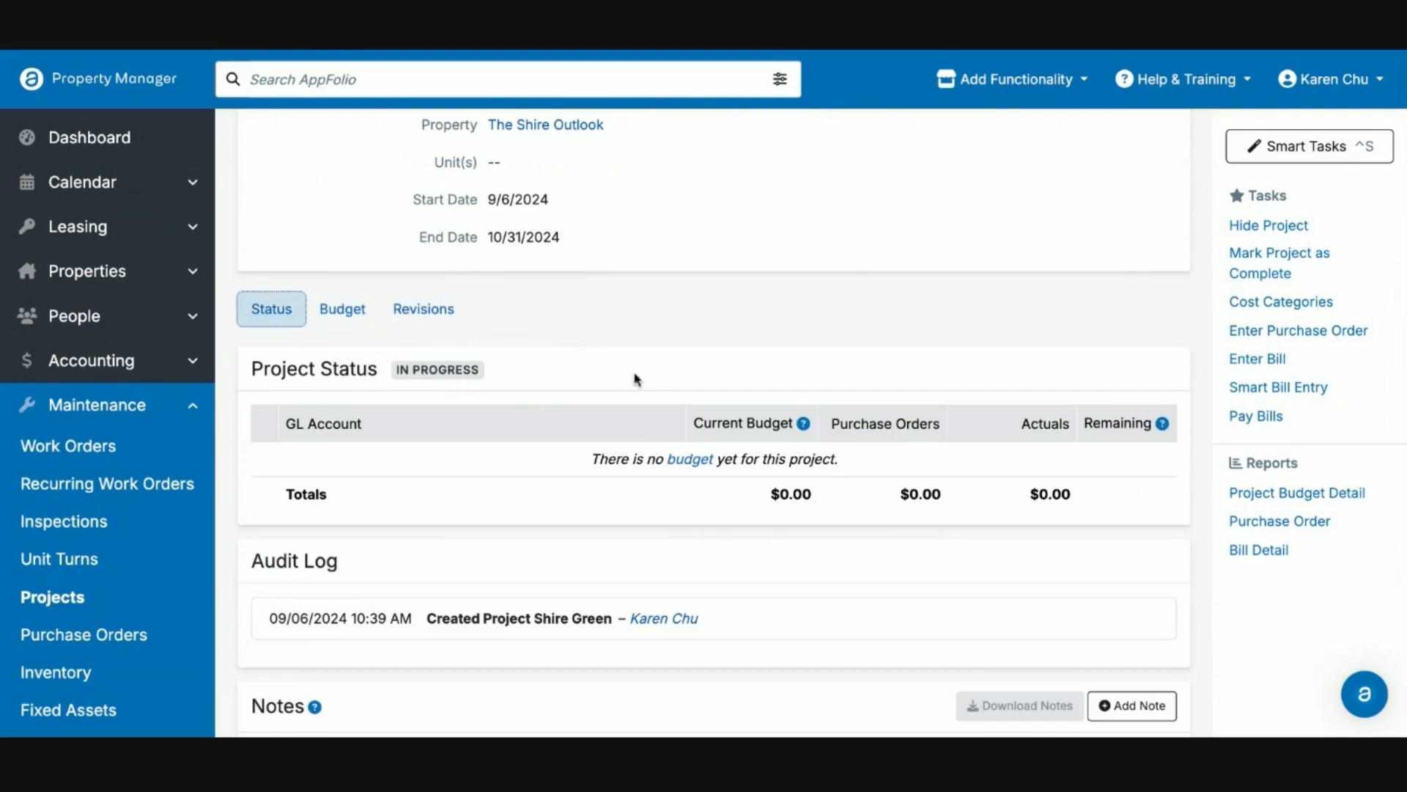
Examine the Current Budget, Purchase Orders and Actuals columns in the Shire Green project status.
{"action": "scroll", "coordinate": [635, 380], "scroll_direction": "down", "scroll_amount": 2}
{"action": "scroll", "coordinate": [645, 383], "scroll_direction": "up", "scroll_amount": 2}
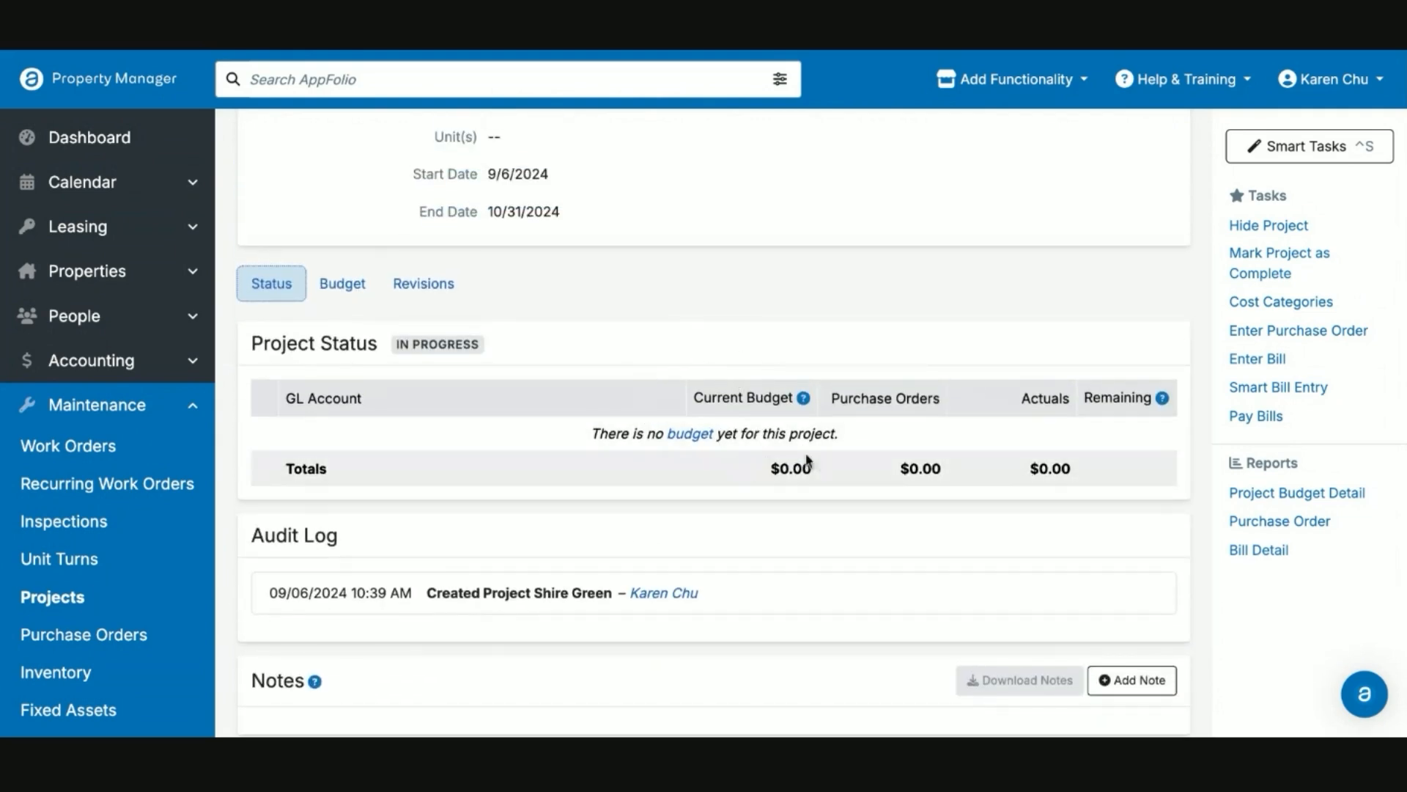
{"action": "triple_click", "coordinate": [739, 397]}
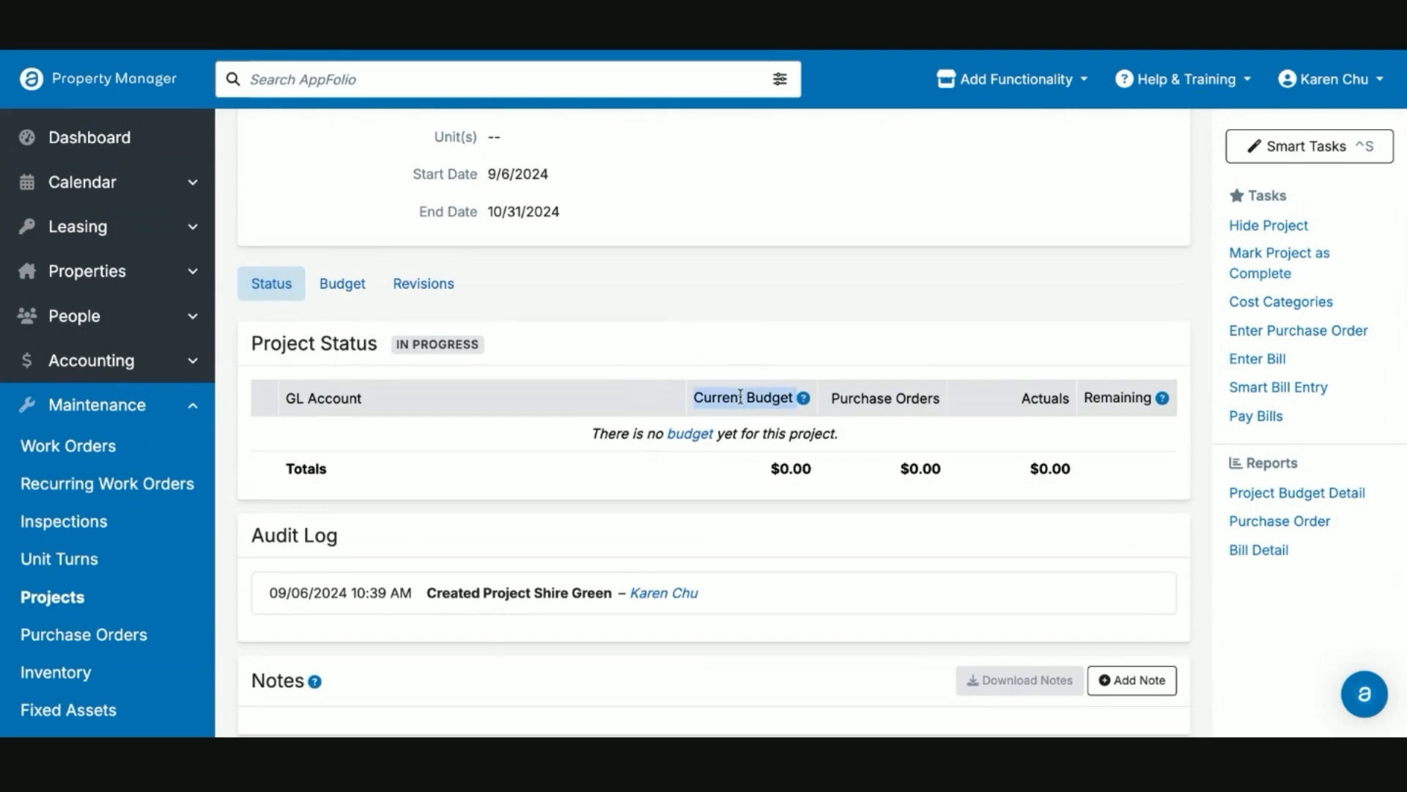
{"action": "triple_click", "coordinate": [874, 399]}
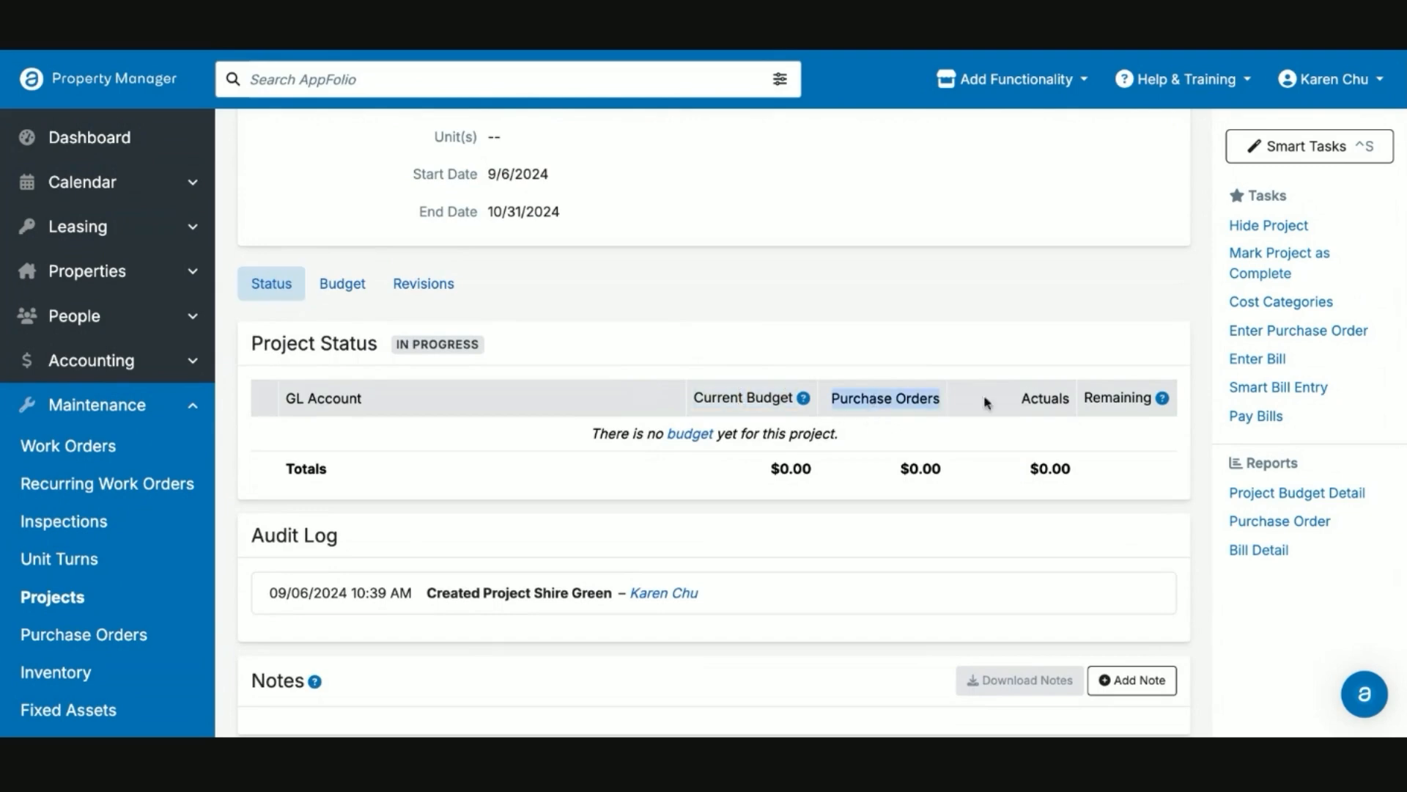
{"action": "triple_click", "coordinate": [1057, 402]}
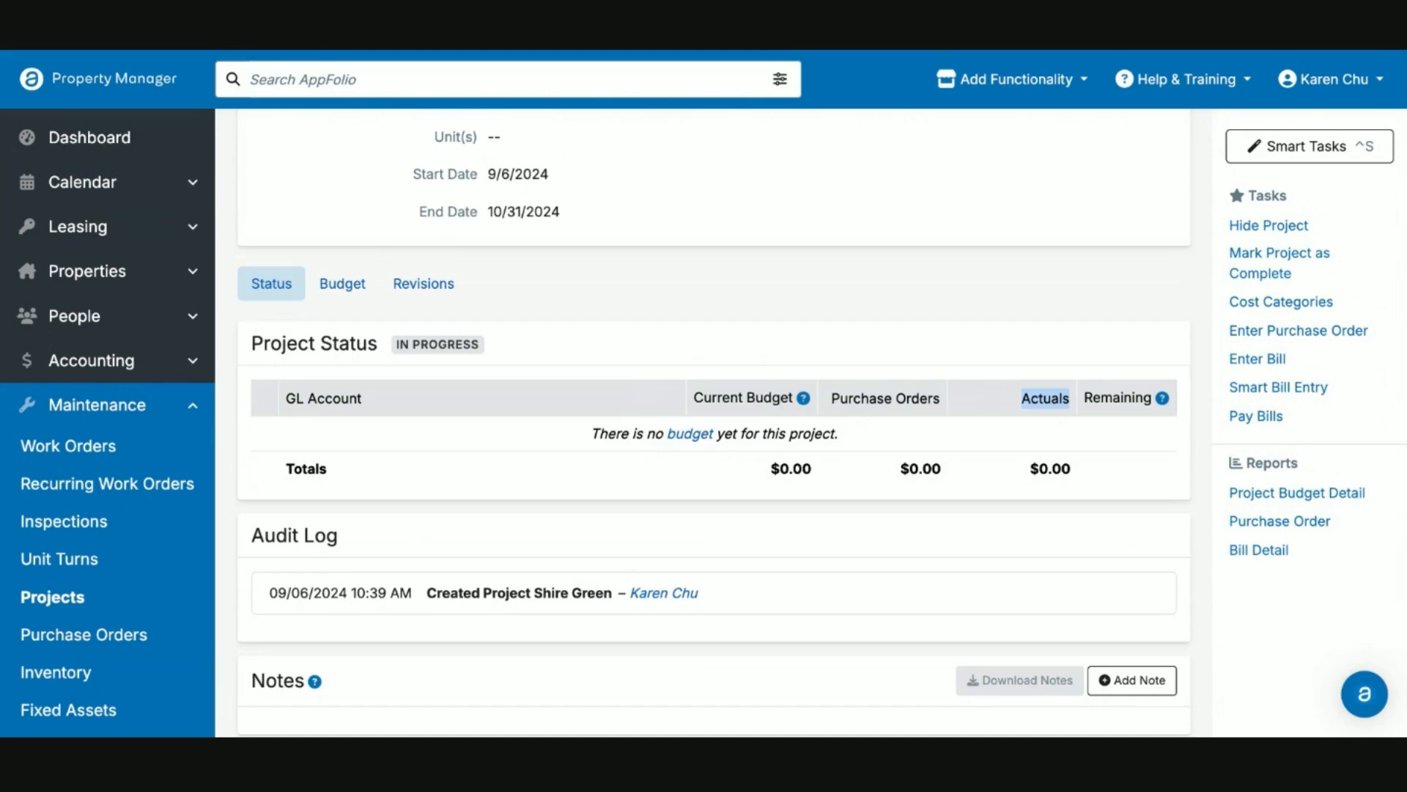
{"action": "scroll", "coordinate": [687, 323], "scroll_direction": "up", "scroll_amount": 4}
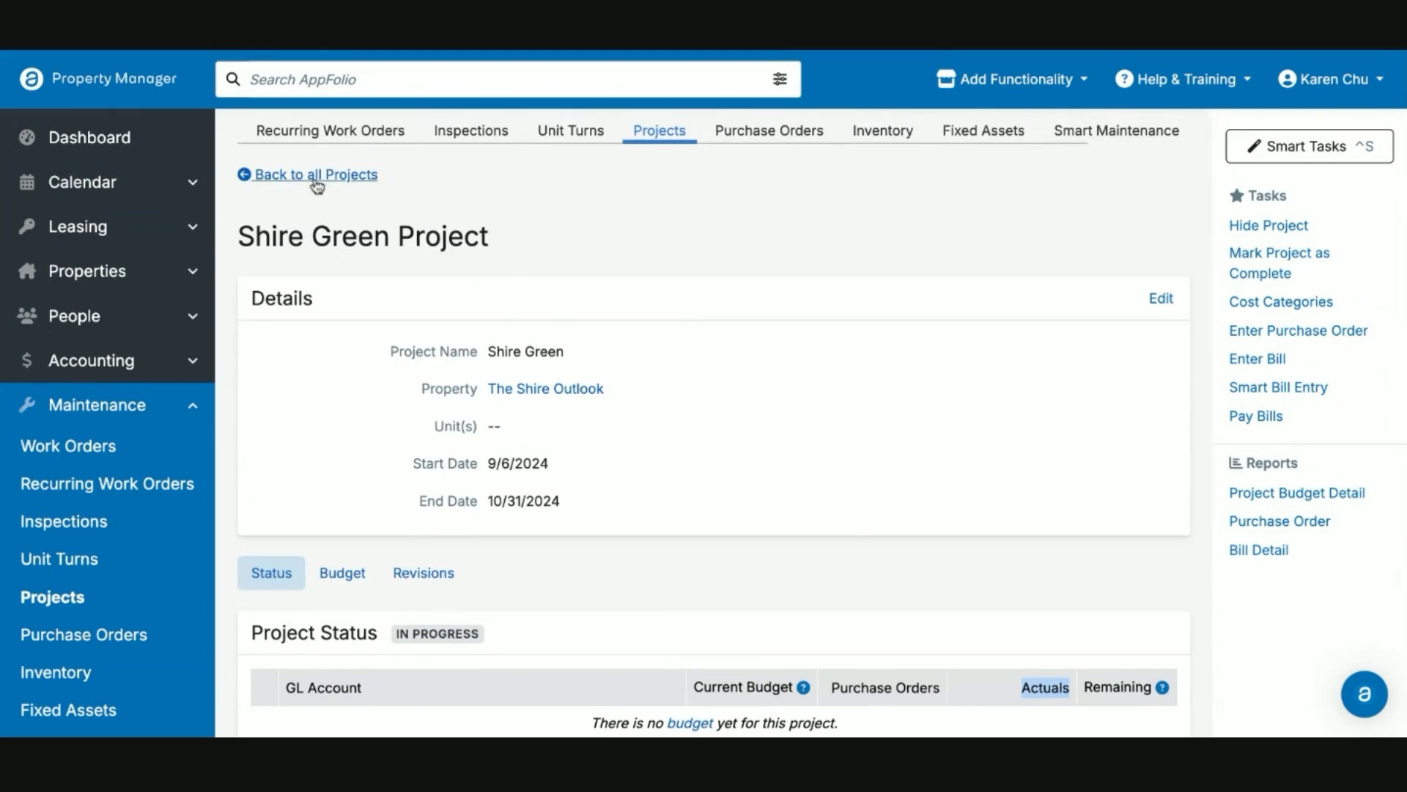
Leave the project and save the cost categories Flooring and Roofing, both associated with GL account 76250: Building Supplies.
{"action": "left_click", "coordinate": [316, 179]}
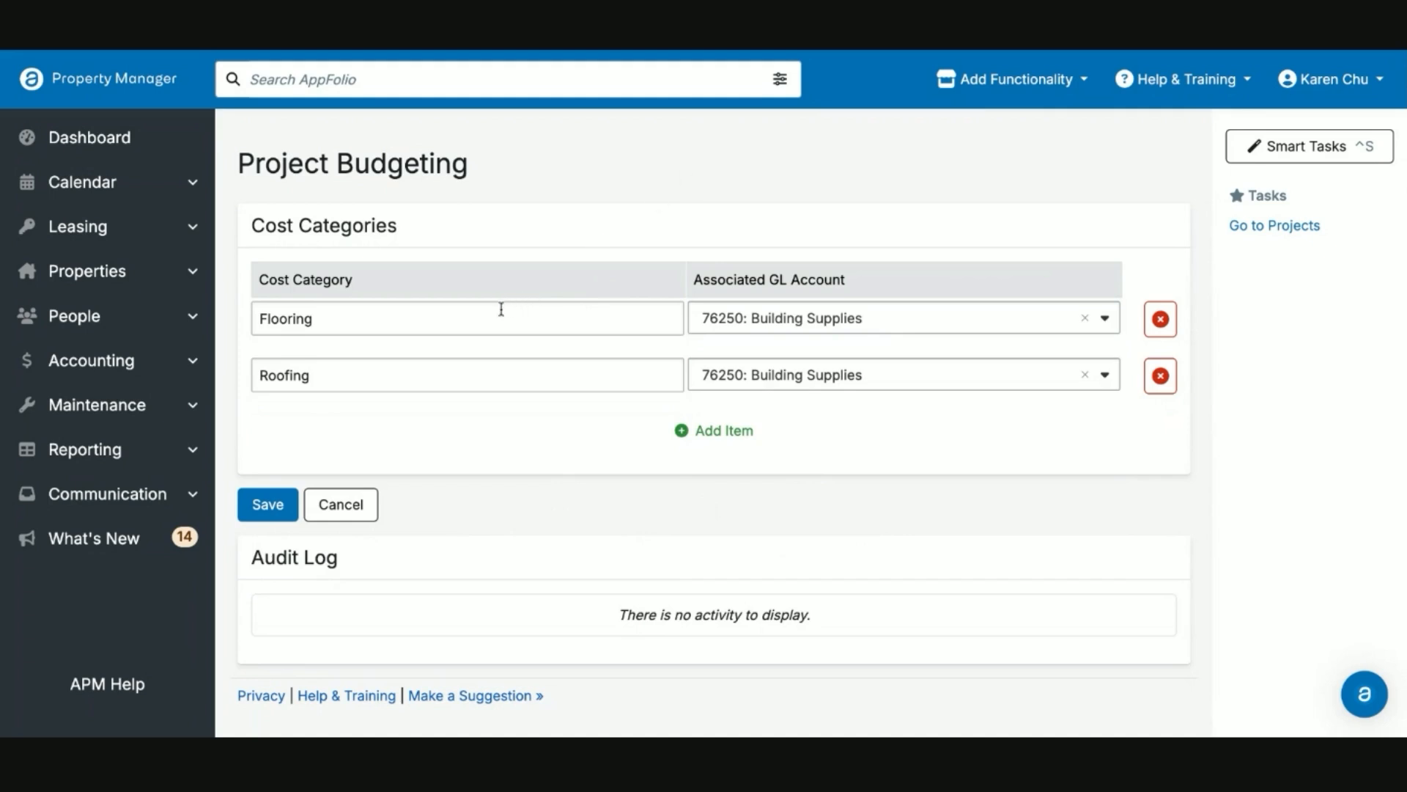
{"action": "left_click", "coordinate": [476, 321]}
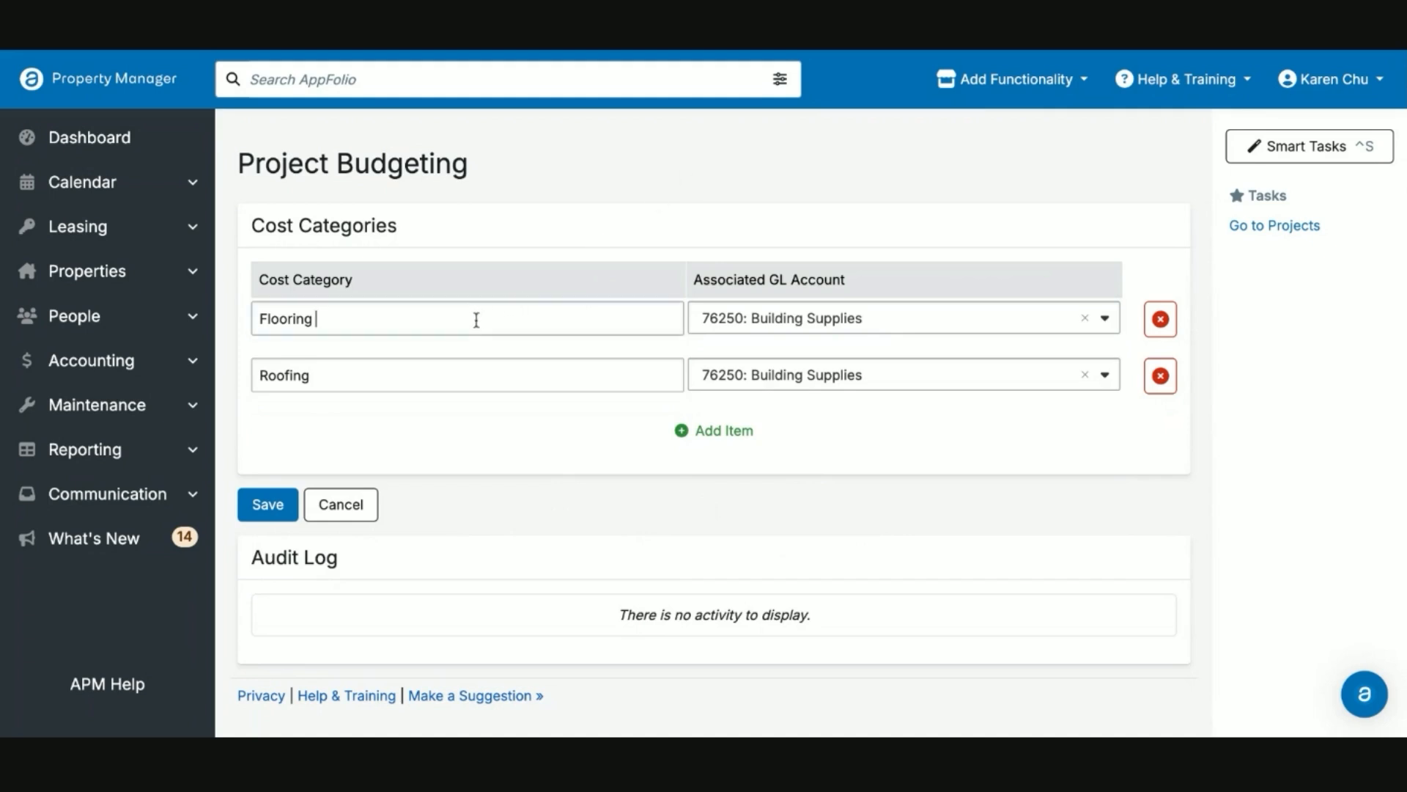
{"action": "left_click", "coordinate": [454, 365]}
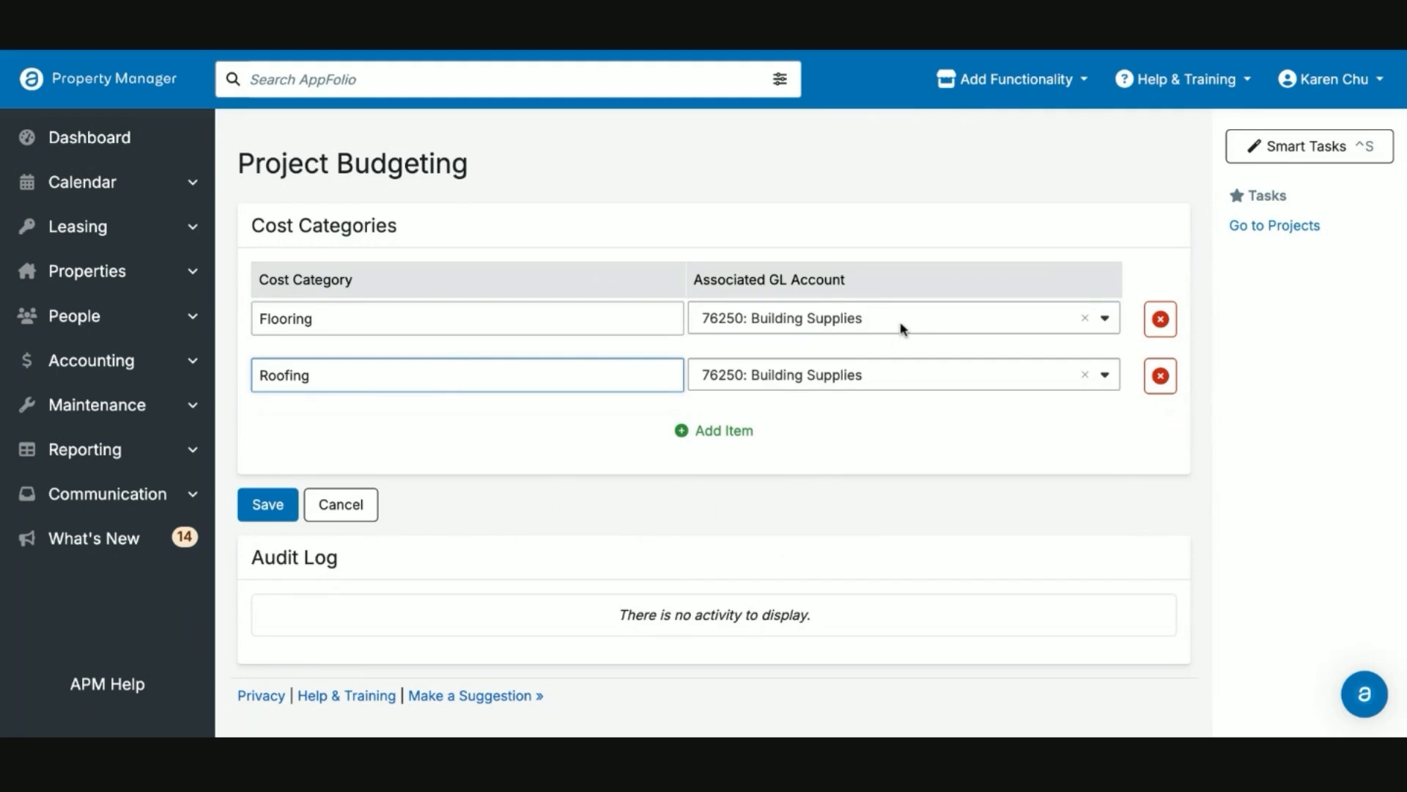
{"action": "left_click", "coordinate": [285, 509]}
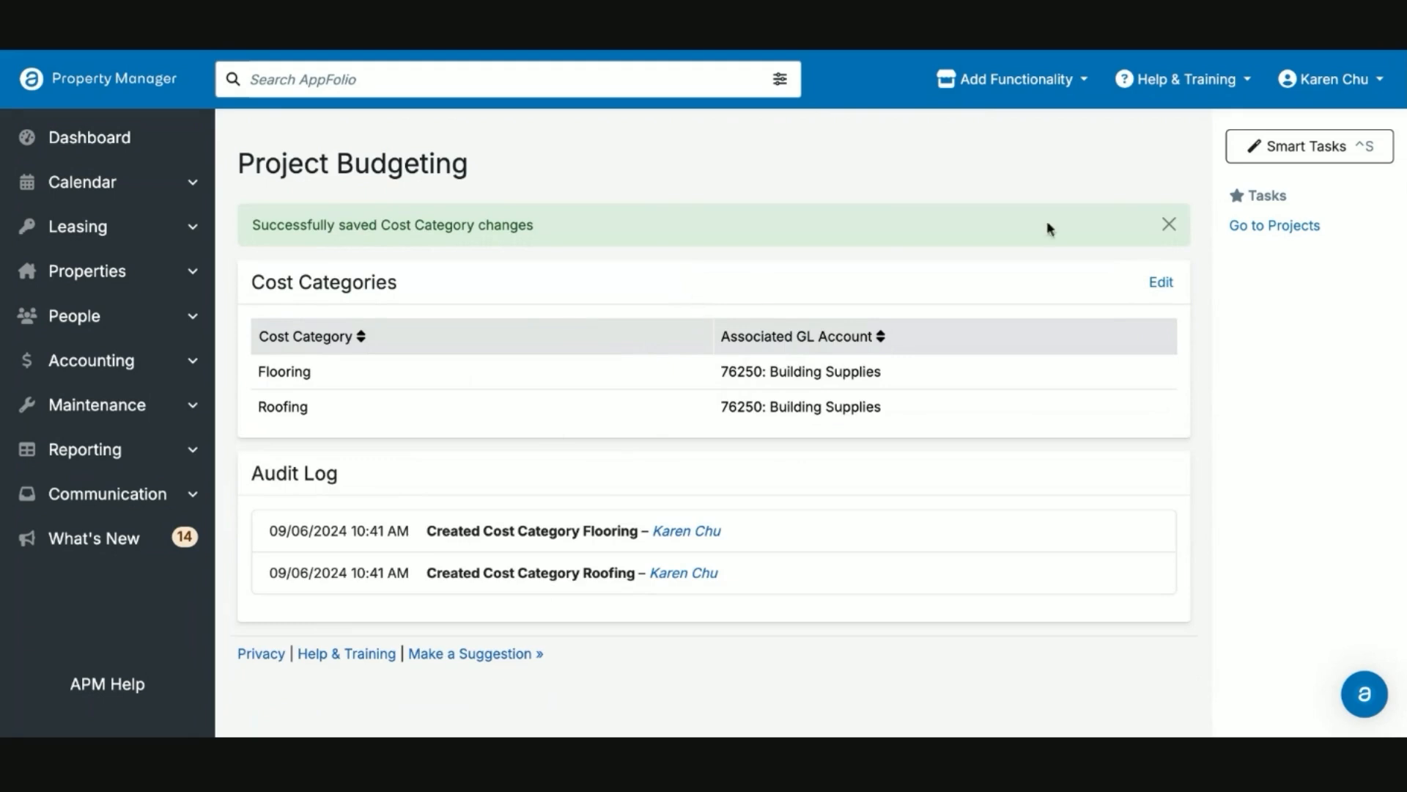
Start a new project named Rivendelle Repairs based on Cost Categories for the property Rivendalle Apartments, leaving the units unselected.
{"action": "left_click", "coordinate": [1294, 228]}
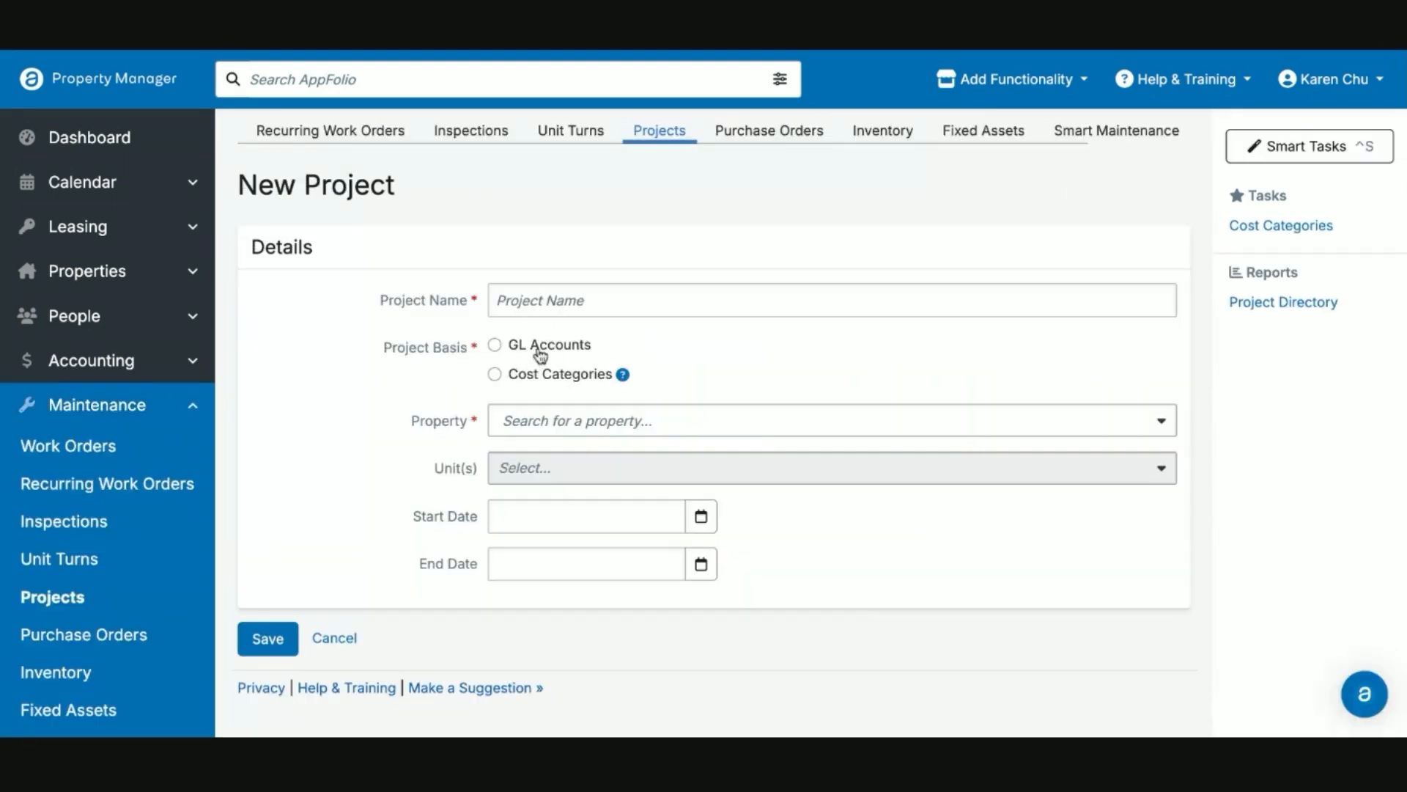
{"action": "left_click", "coordinate": [543, 351]}
{"action": "left_click", "coordinate": [560, 379]}
{"action": "left_click", "coordinate": [563, 301]}
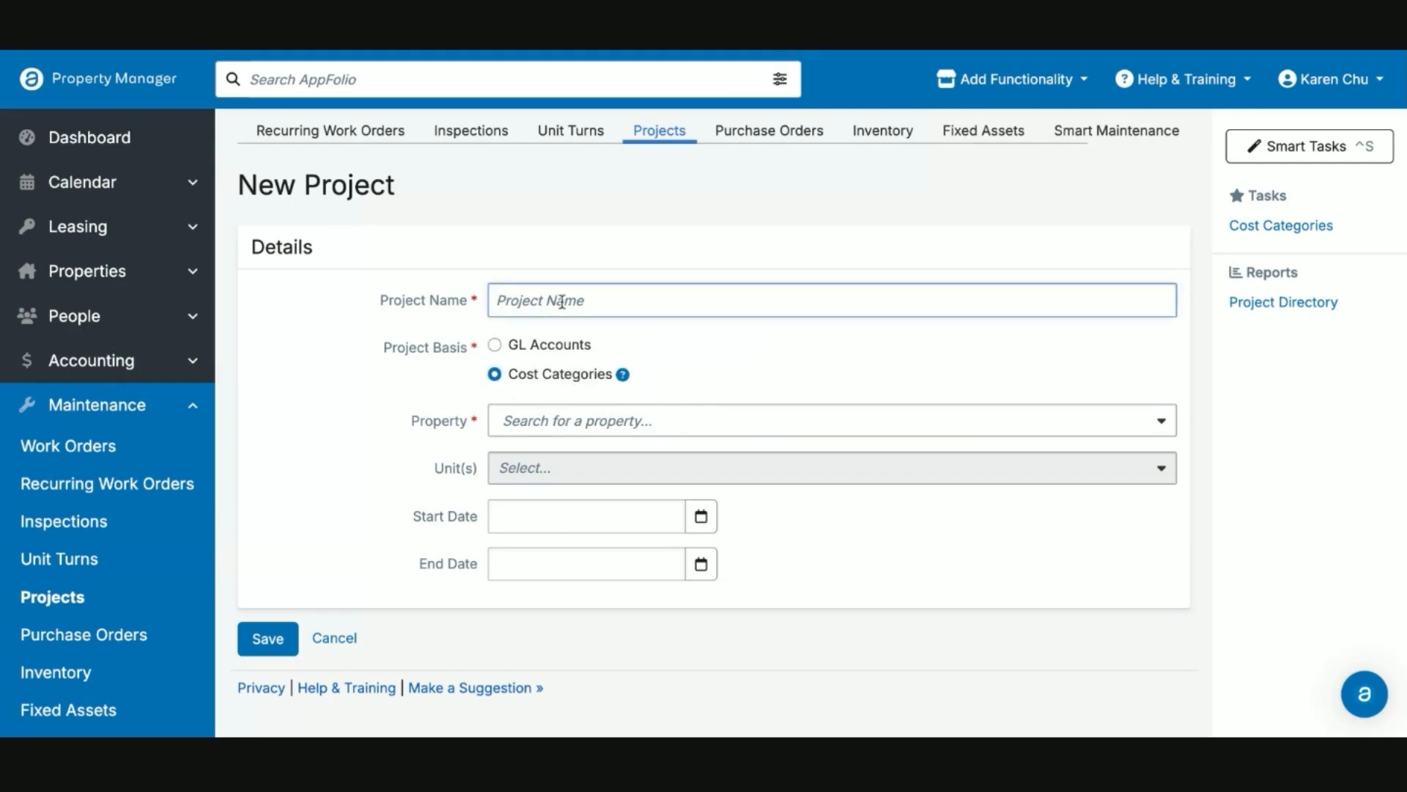
{"action": "type", "text": "Rivendelle Repairs"}
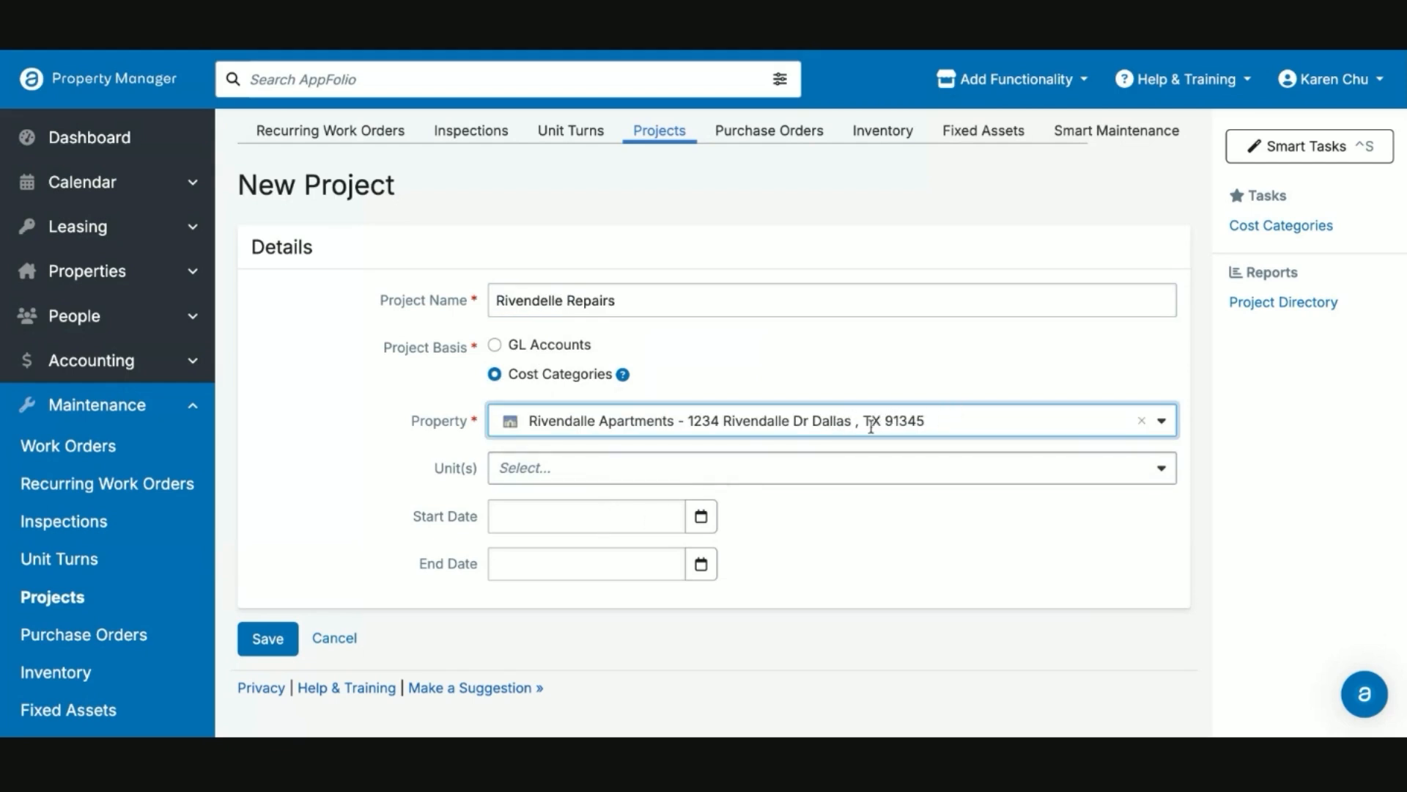
{"action": "left_click", "coordinate": [865, 478]}
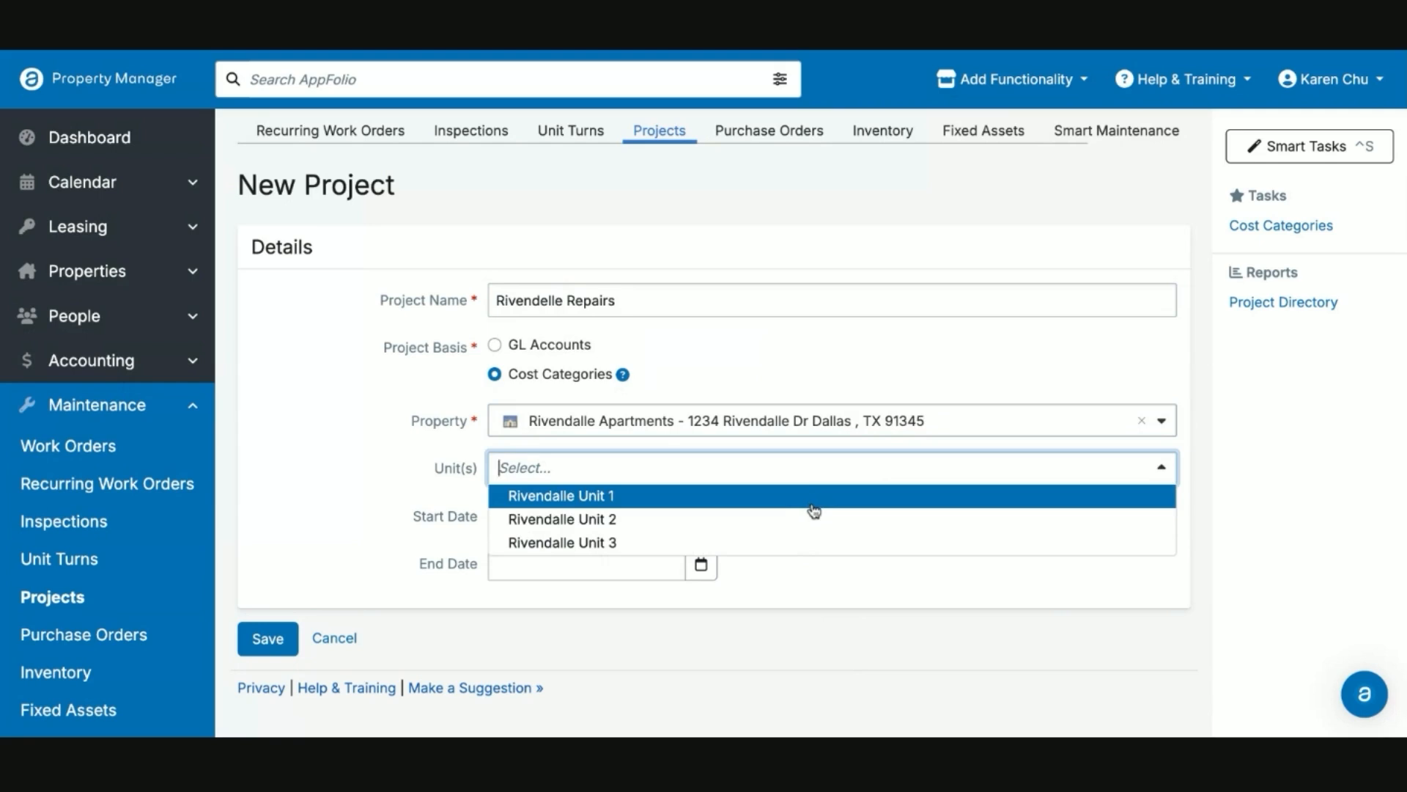
{"action": "left_click", "coordinate": [836, 574]}
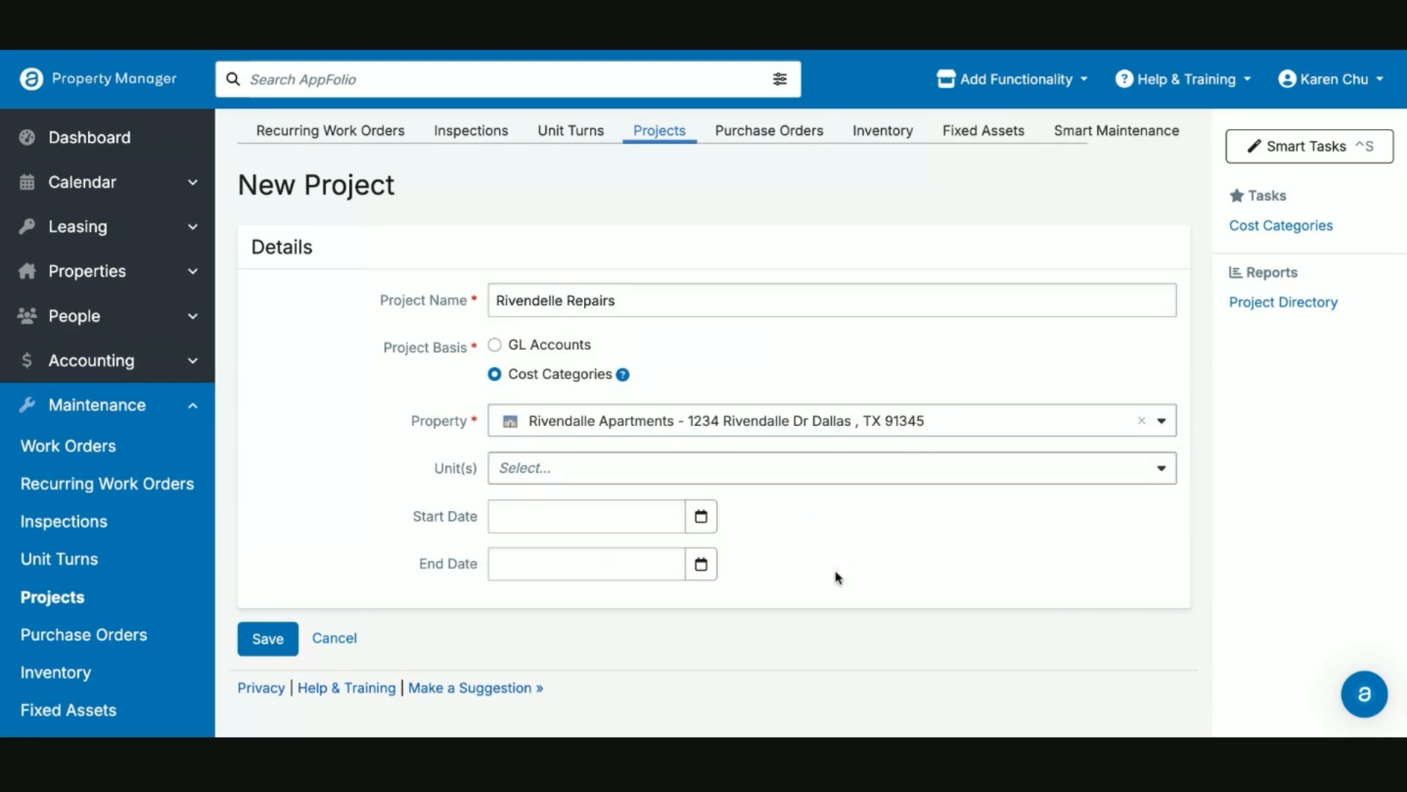
Schedule the Rivendelle Repairs project from 09/06/2024 to 10/31/2024 and save it.
{"action": "left_click", "coordinate": [703, 522]}
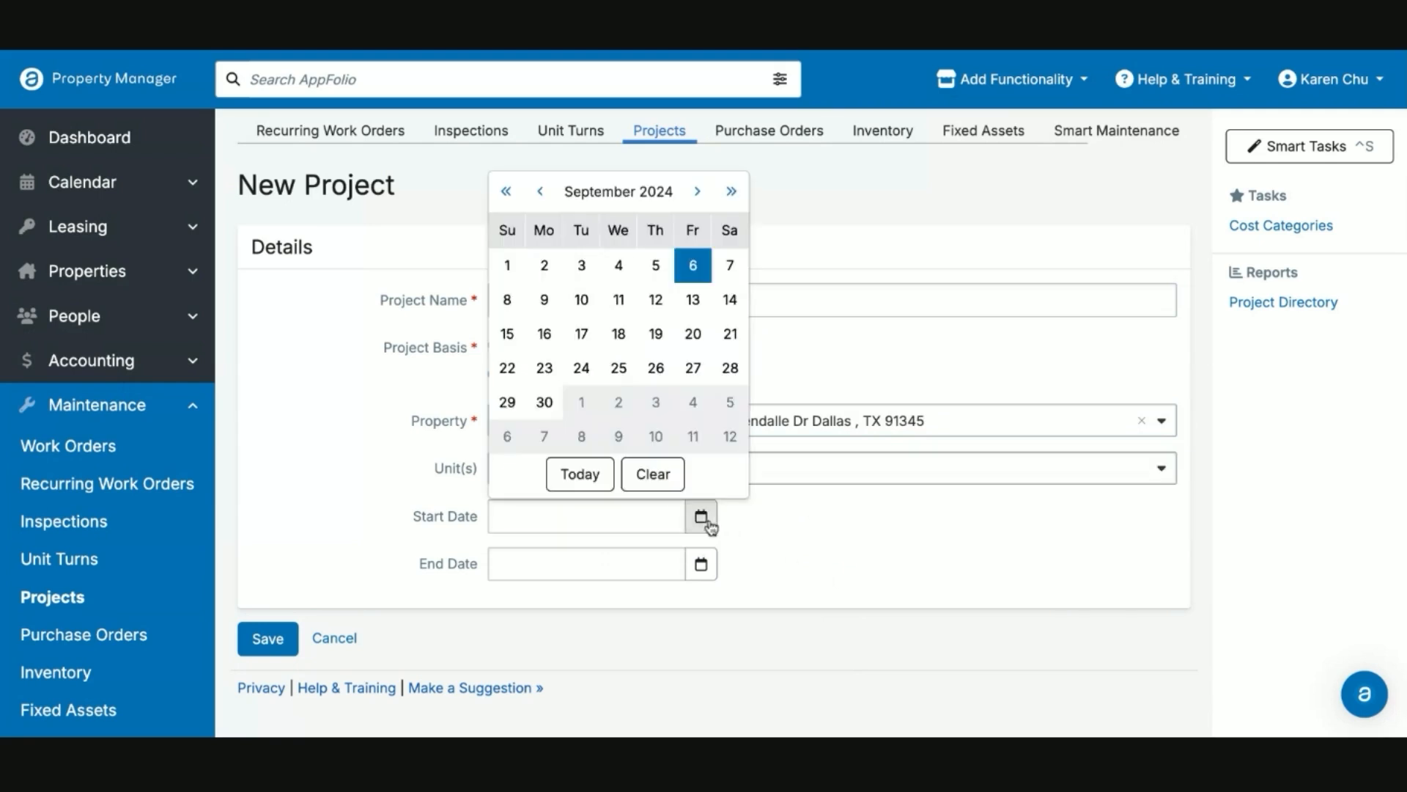
{"action": "left_click", "coordinate": [693, 268]}
{"action": "left_click", "coordinate": [701, 564]}
{"action": "left_click", "coordinate": [698, 240]}
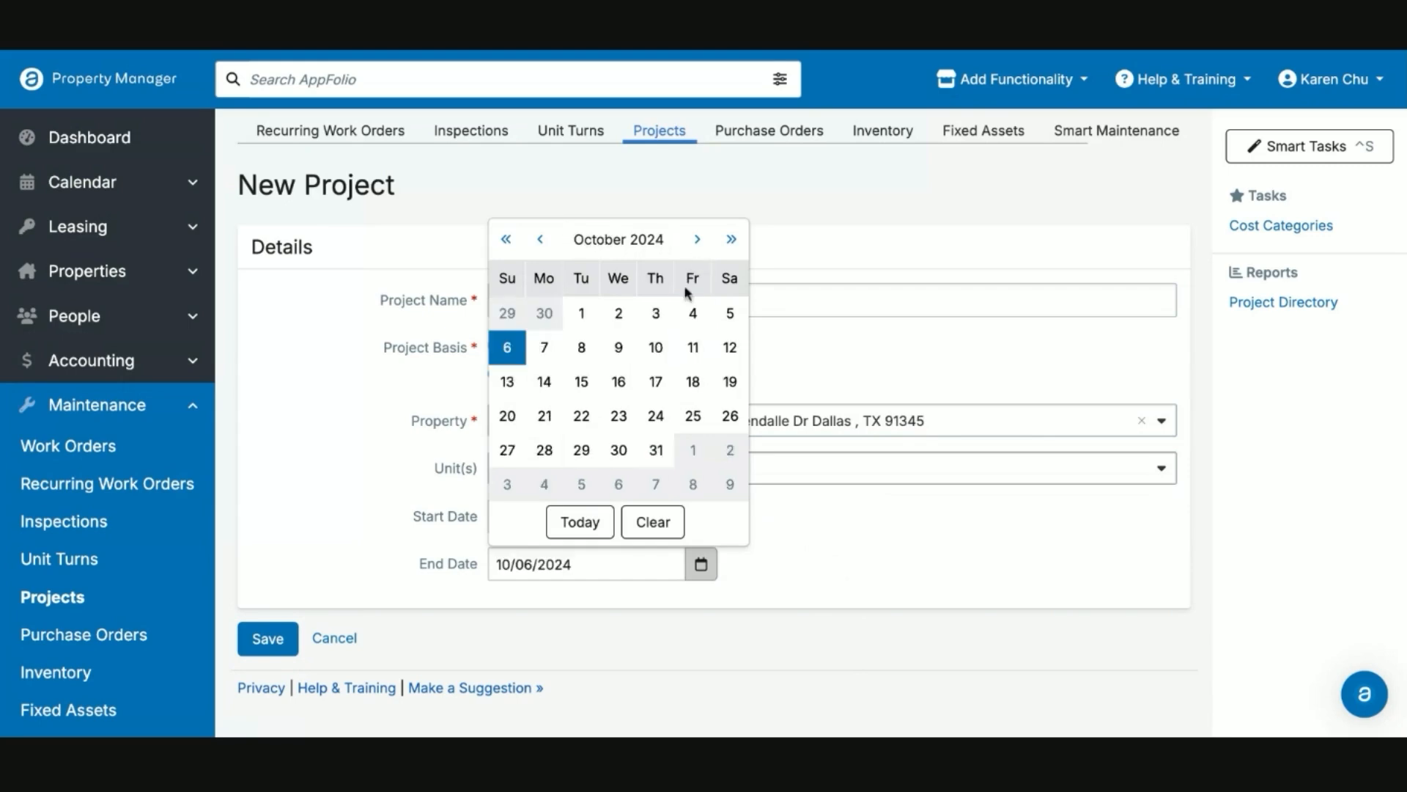
{"action": "left_click", "coordinate": [655, 452]}
{"action": "left_click", "coordinate": [267, 638]}
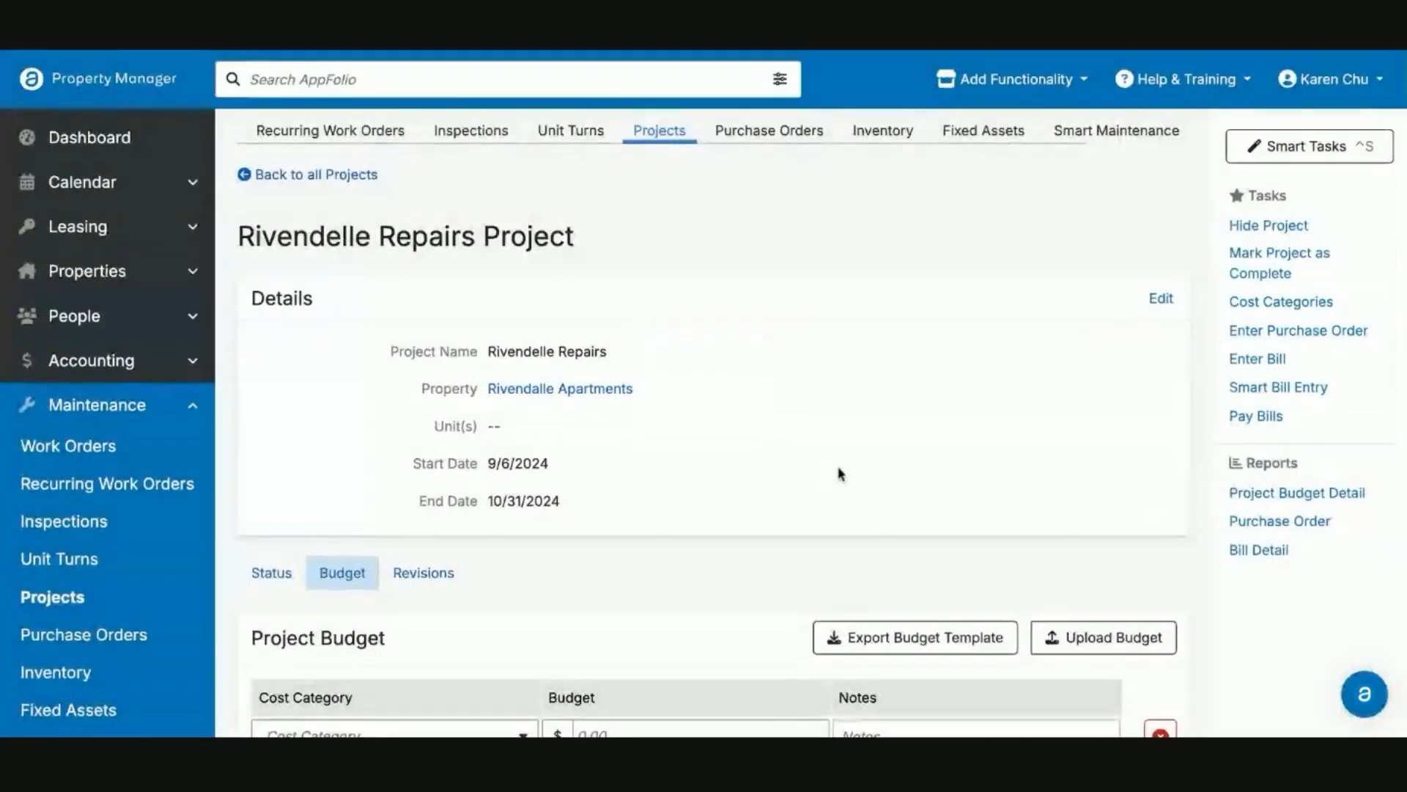
Check the cost category choices in the Rivendelle Repairs budget and mark the project as complete.
{"action": "scroll", "coordinate": [838, 471], "scroll_direction": "down", "scroll_amount": 3}
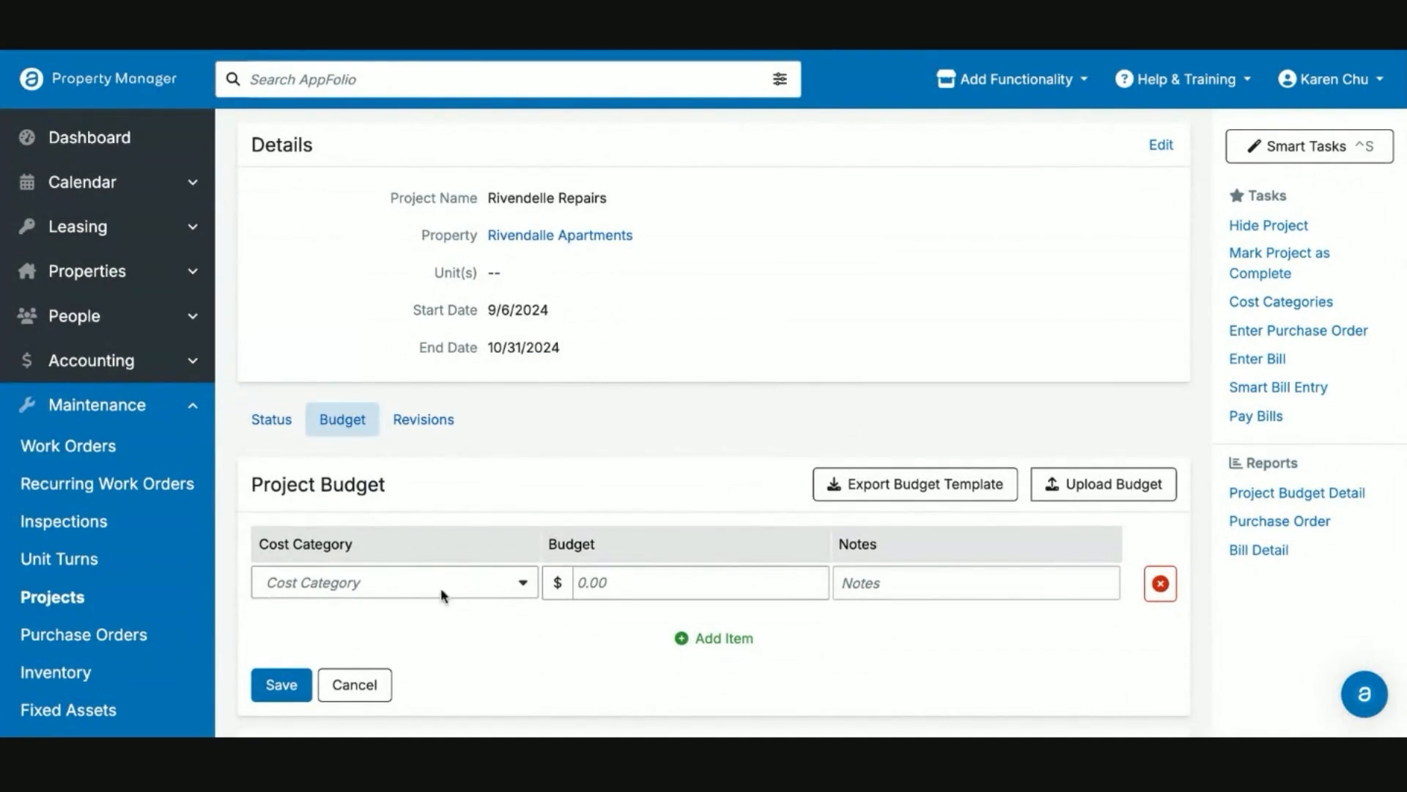
{"action": "left_click", "coordinate": [481, 593]}
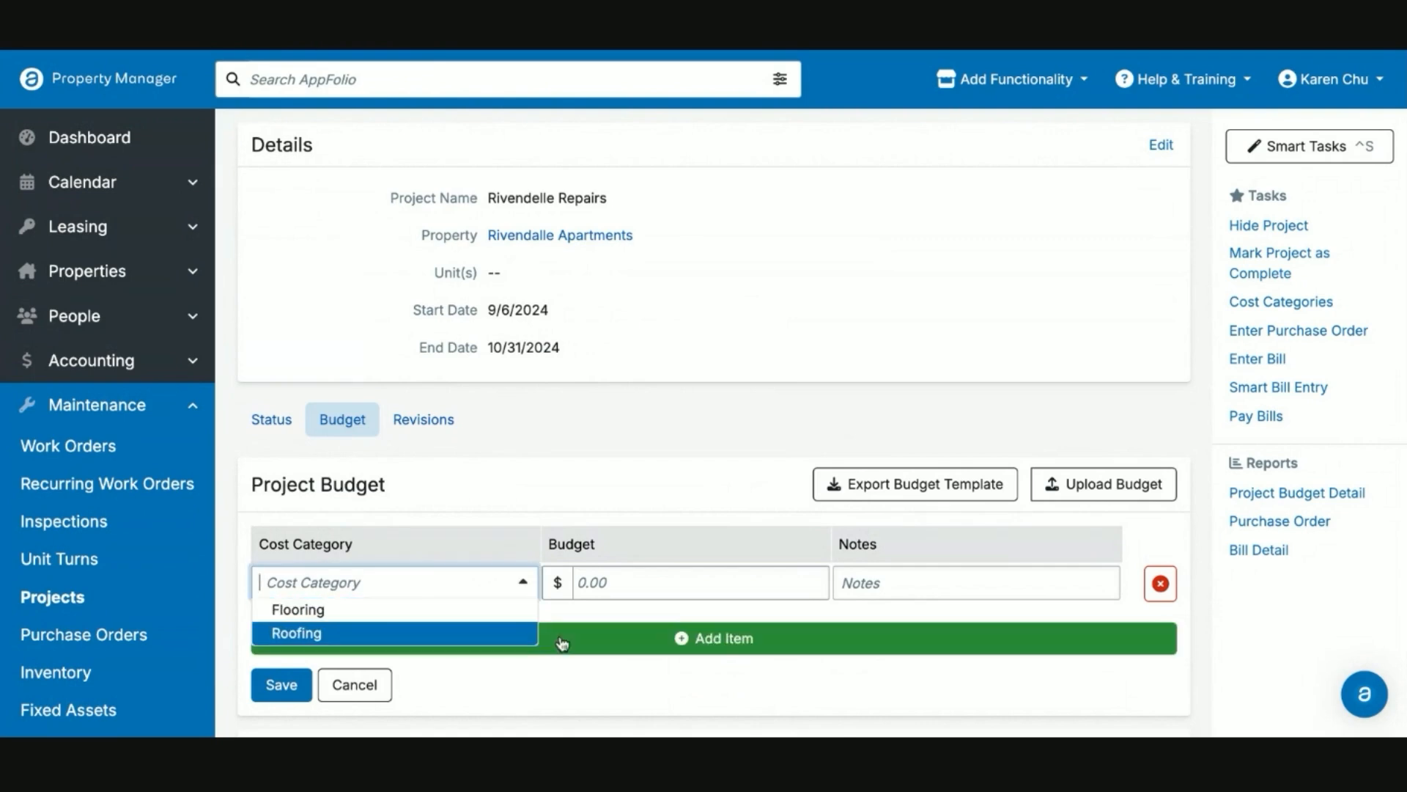
{"action": "left_click", "coordinate": [581, 682]}
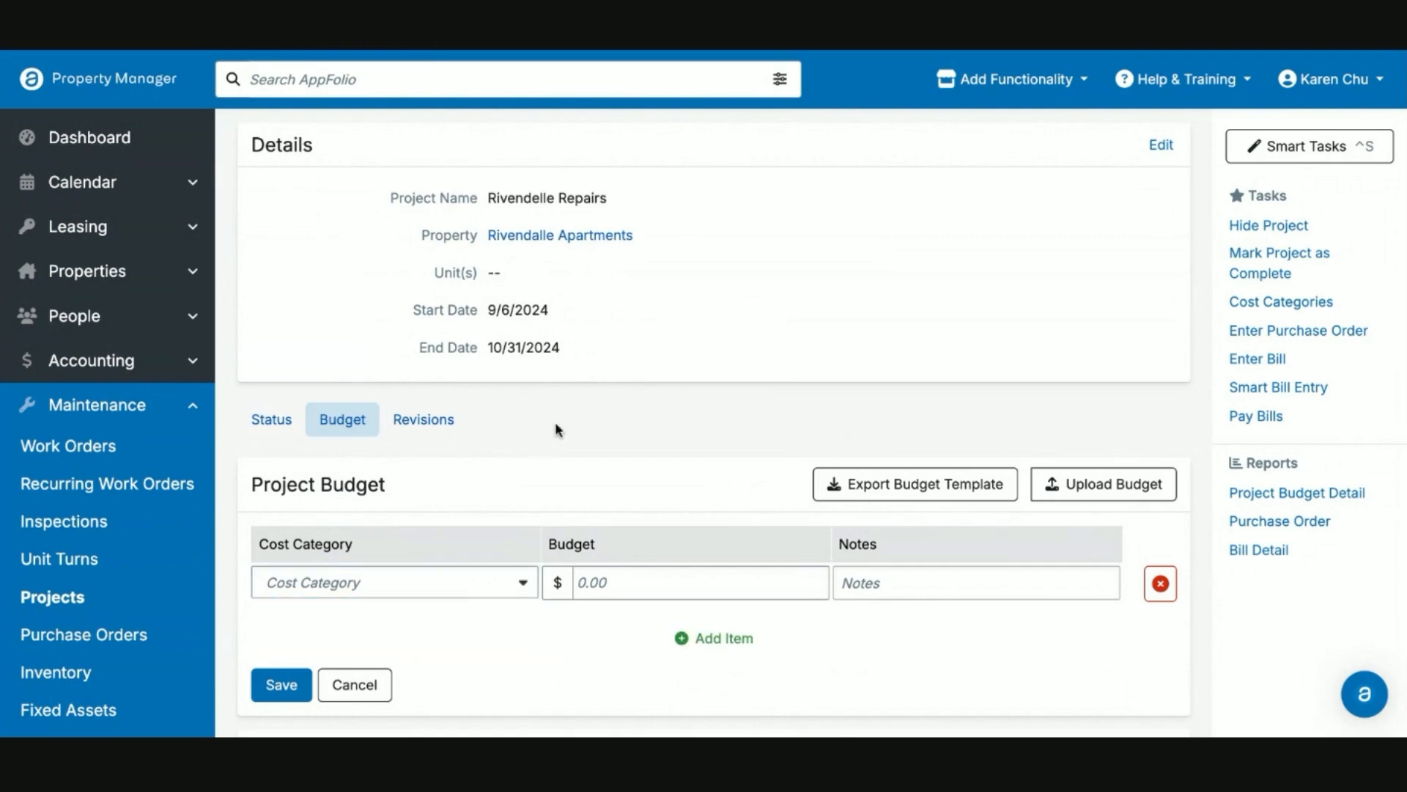
{"action": "scroll", "coordinate": [556, 421], "scroll_direction": "up", "scroll_amount": 1}
{"action": "scroll", "coordinate": [729, 428], "scroll_direction": "up", "scroll_amount": 2}
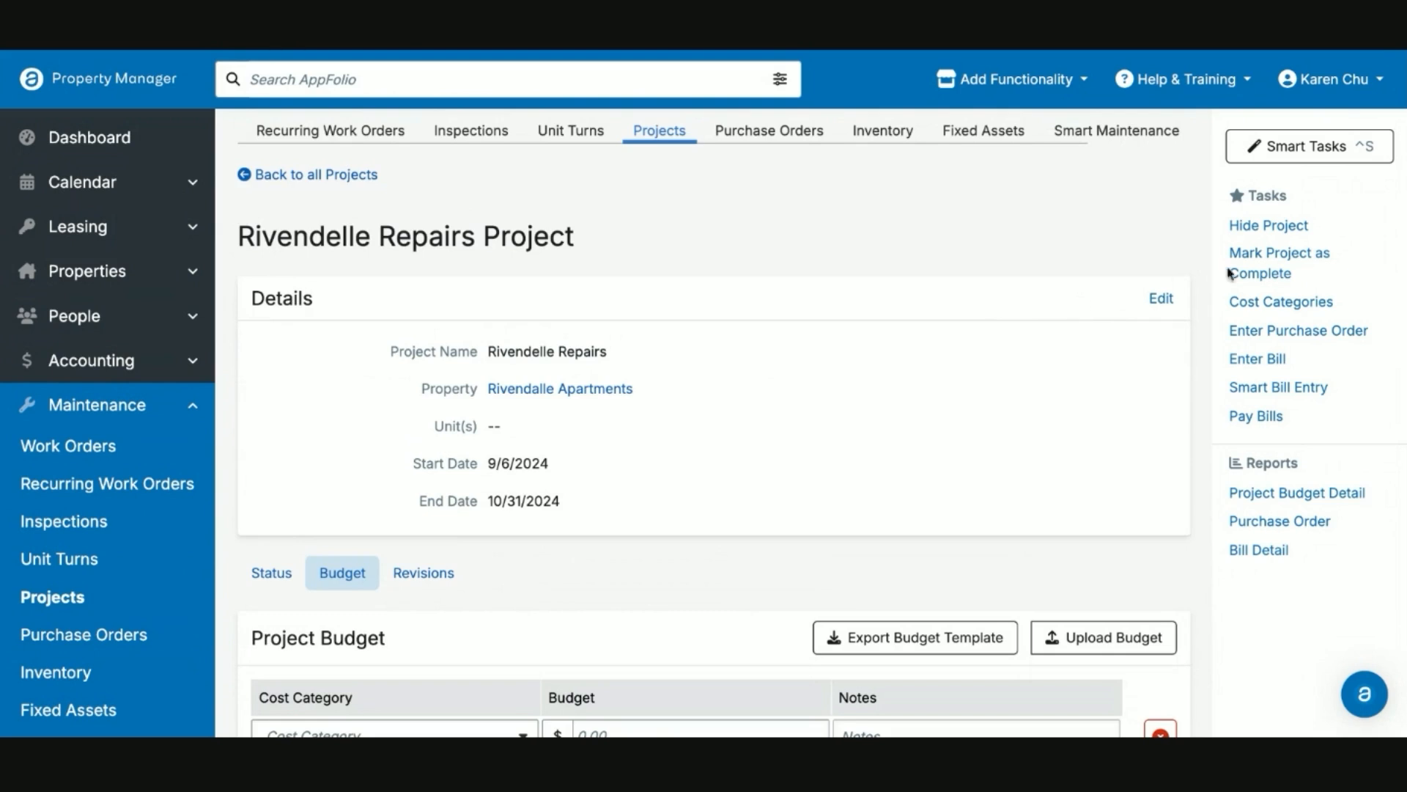
{"action": "left_click", "coordinate": [1279, 261]}
Start a new purchase order and assign it to the vendor Emmerich-Abshire.
{"action": "left_click", "coordinate": [84, 634]}
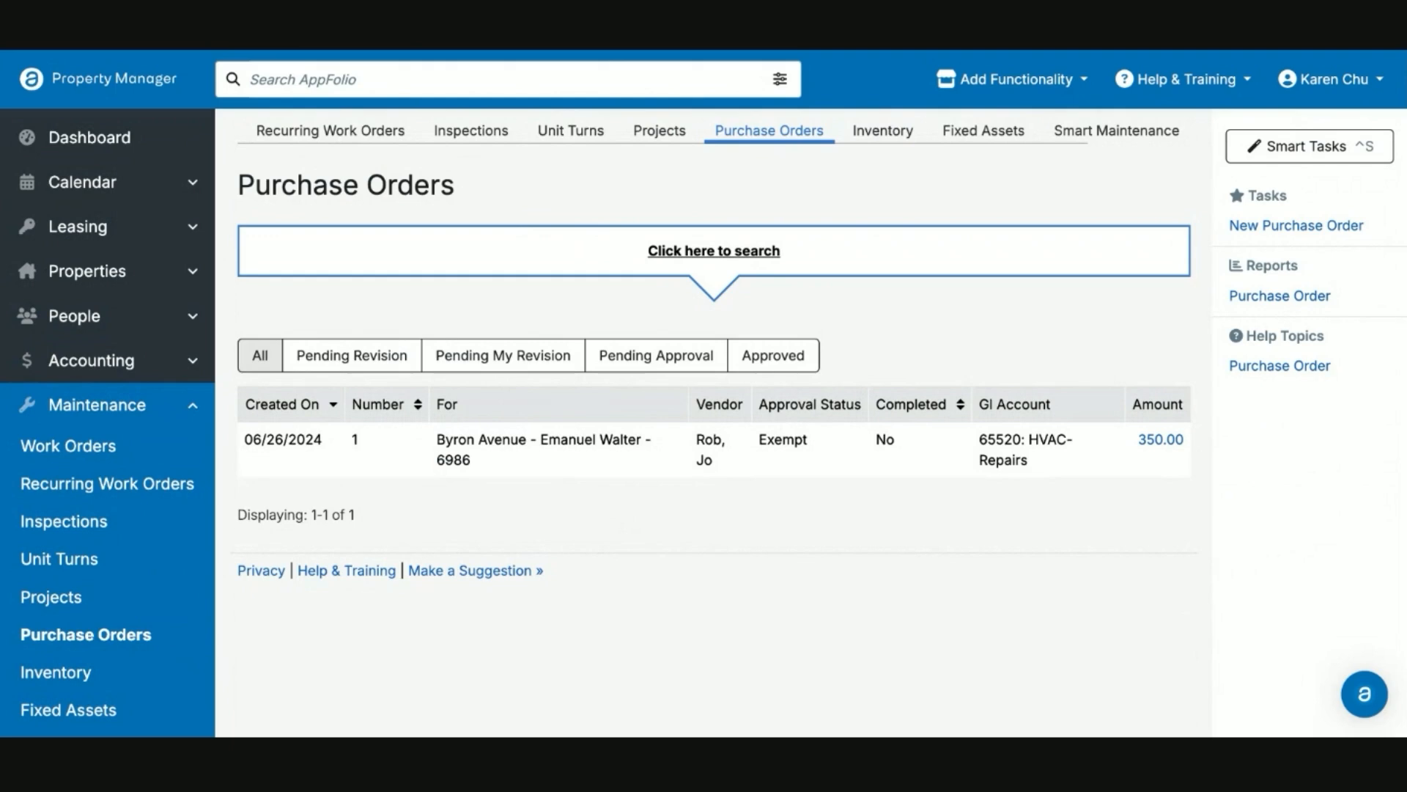
{"action": "left_click", "coordinate": [1297, 232]}
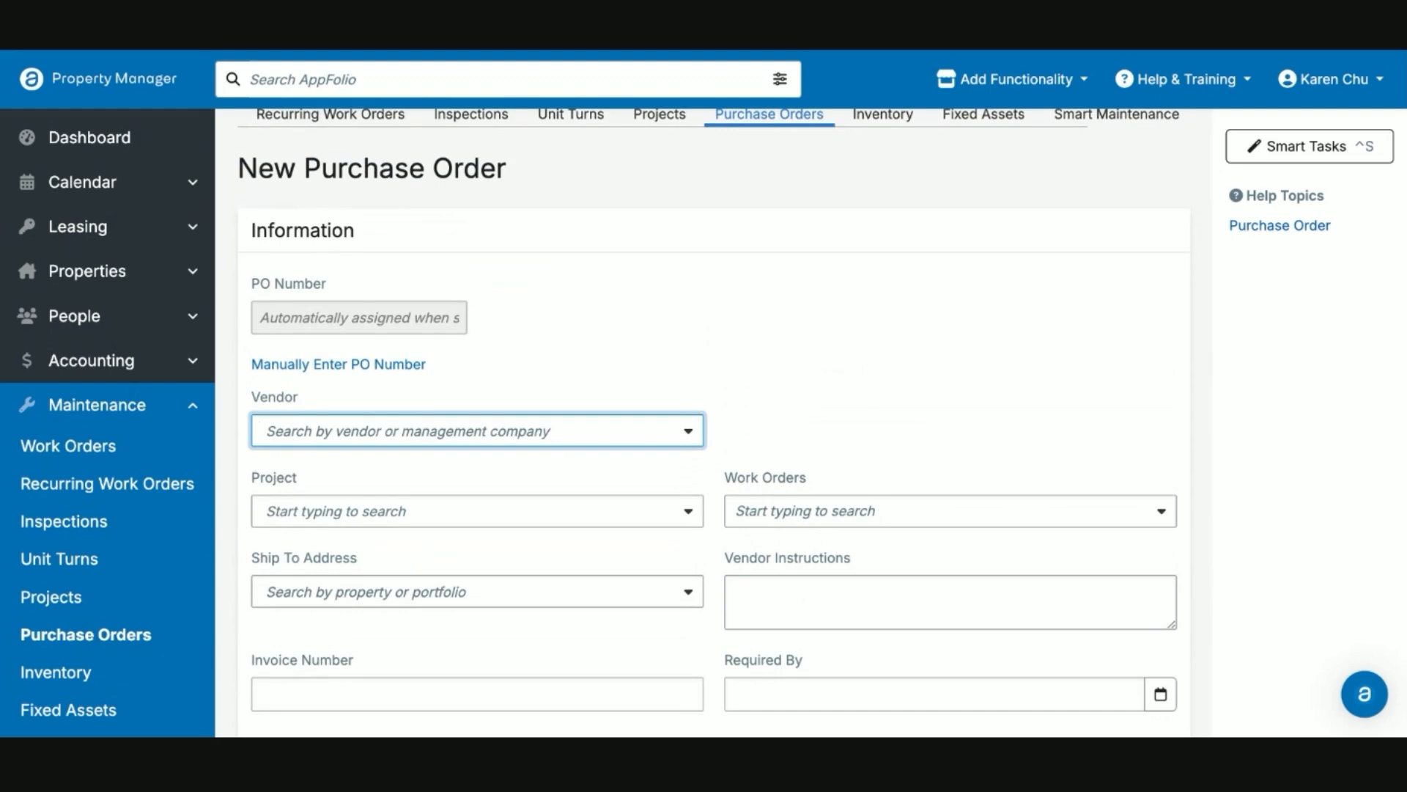
{"action": "type", "text": "m"}
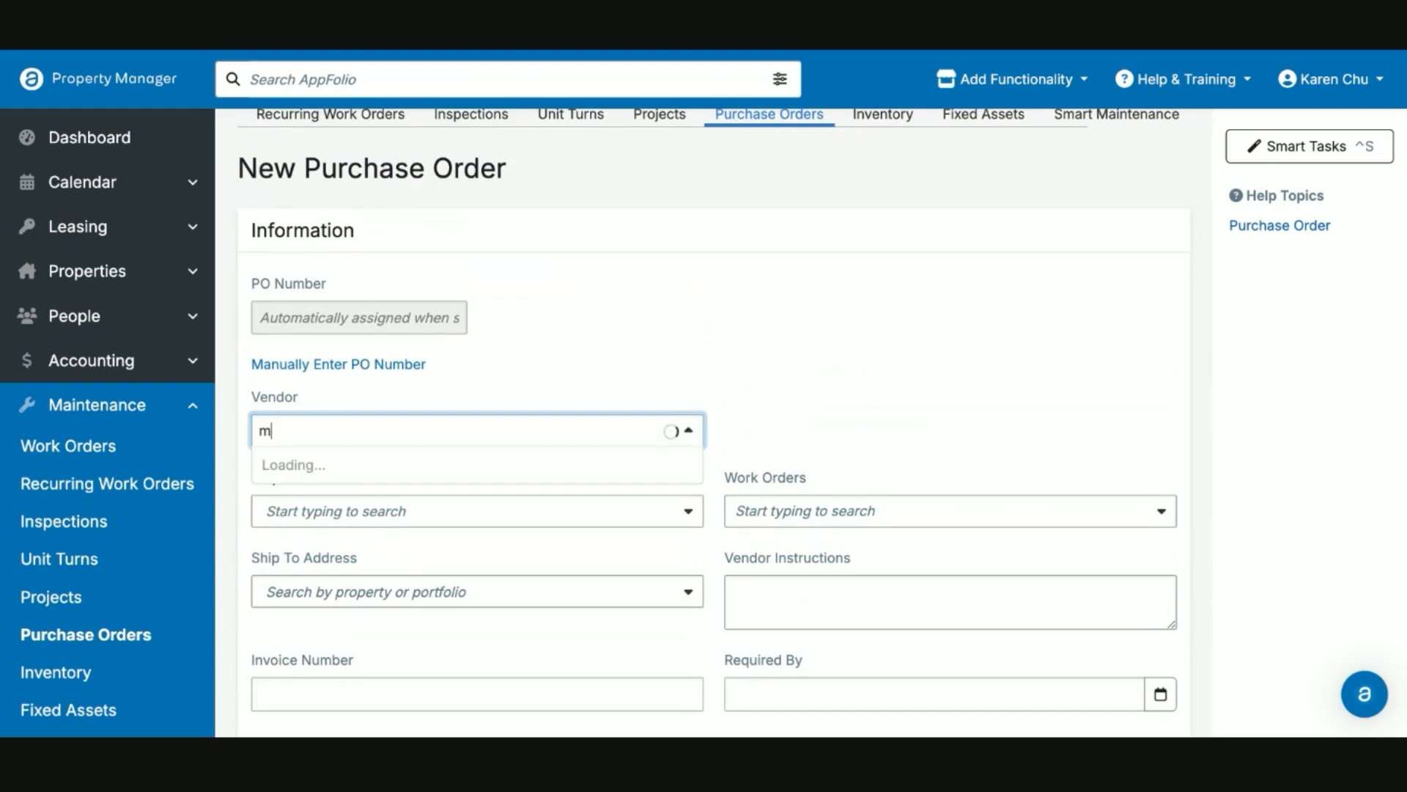
{"action": "left_click", "coordinate": [448, 469]}
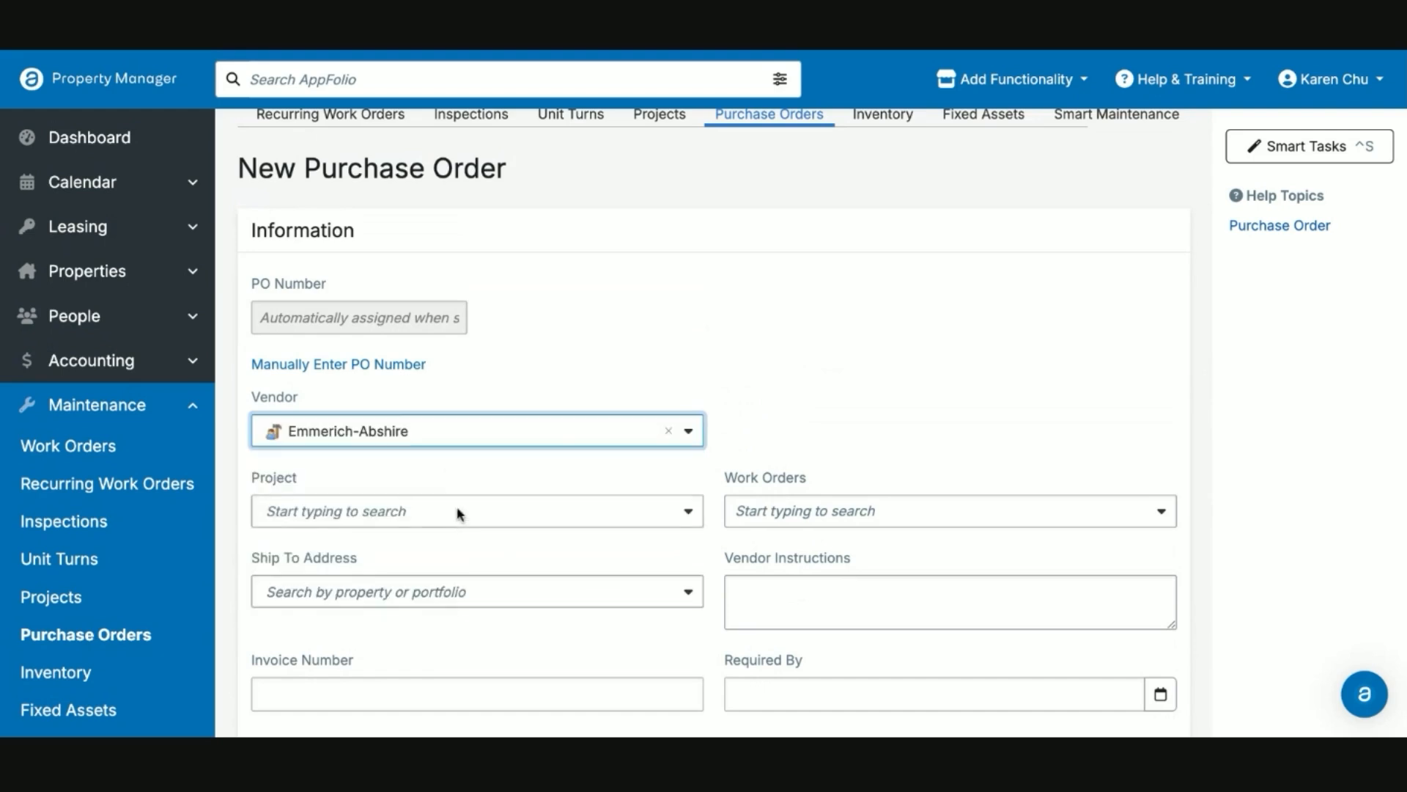
{"action": "scroll", "coordinate": [766, 417], "scroll_direction": "down", "scroll_amount": 1}
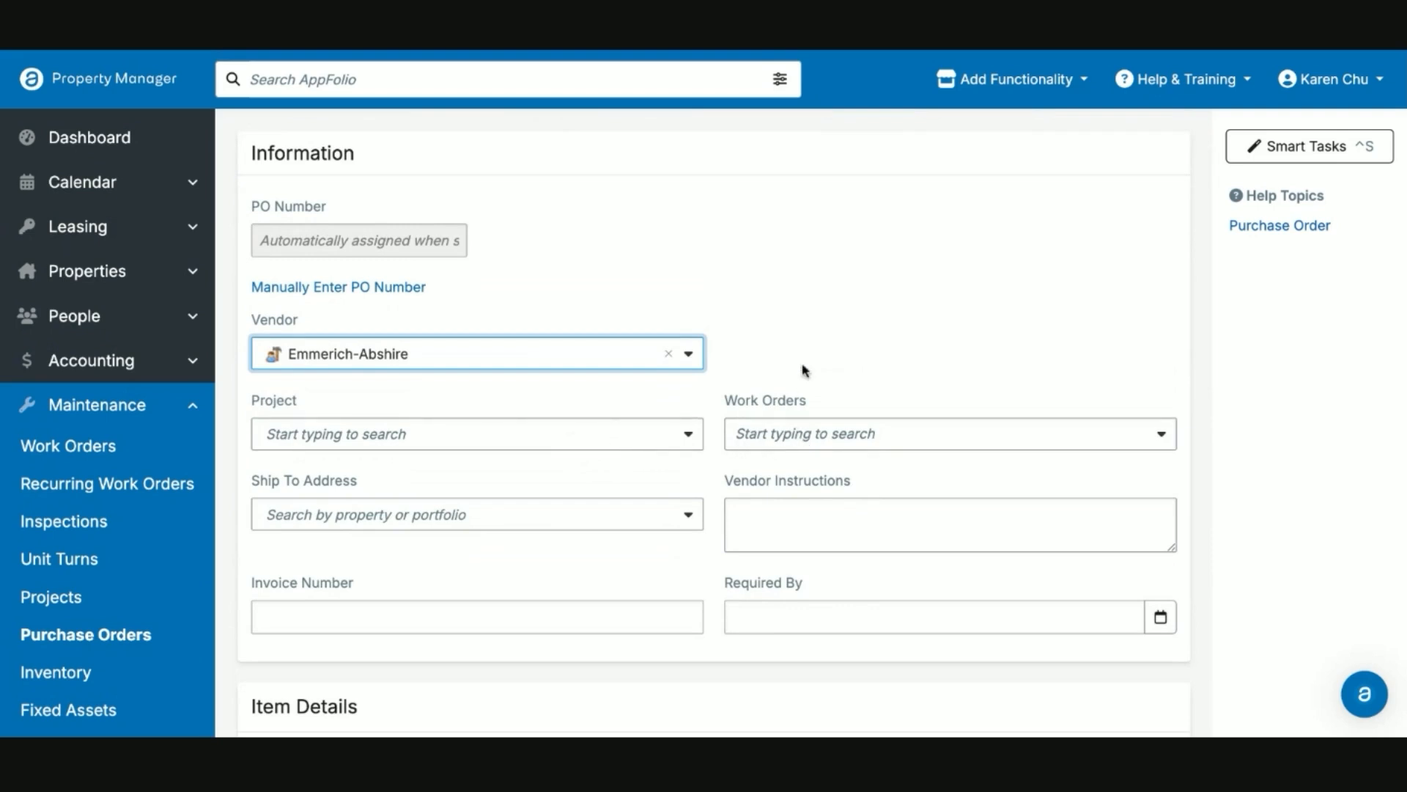
{"action": "scroll", "coordinate": [814, 336], "scroll_direction": "down", "scroll_amount": 1}
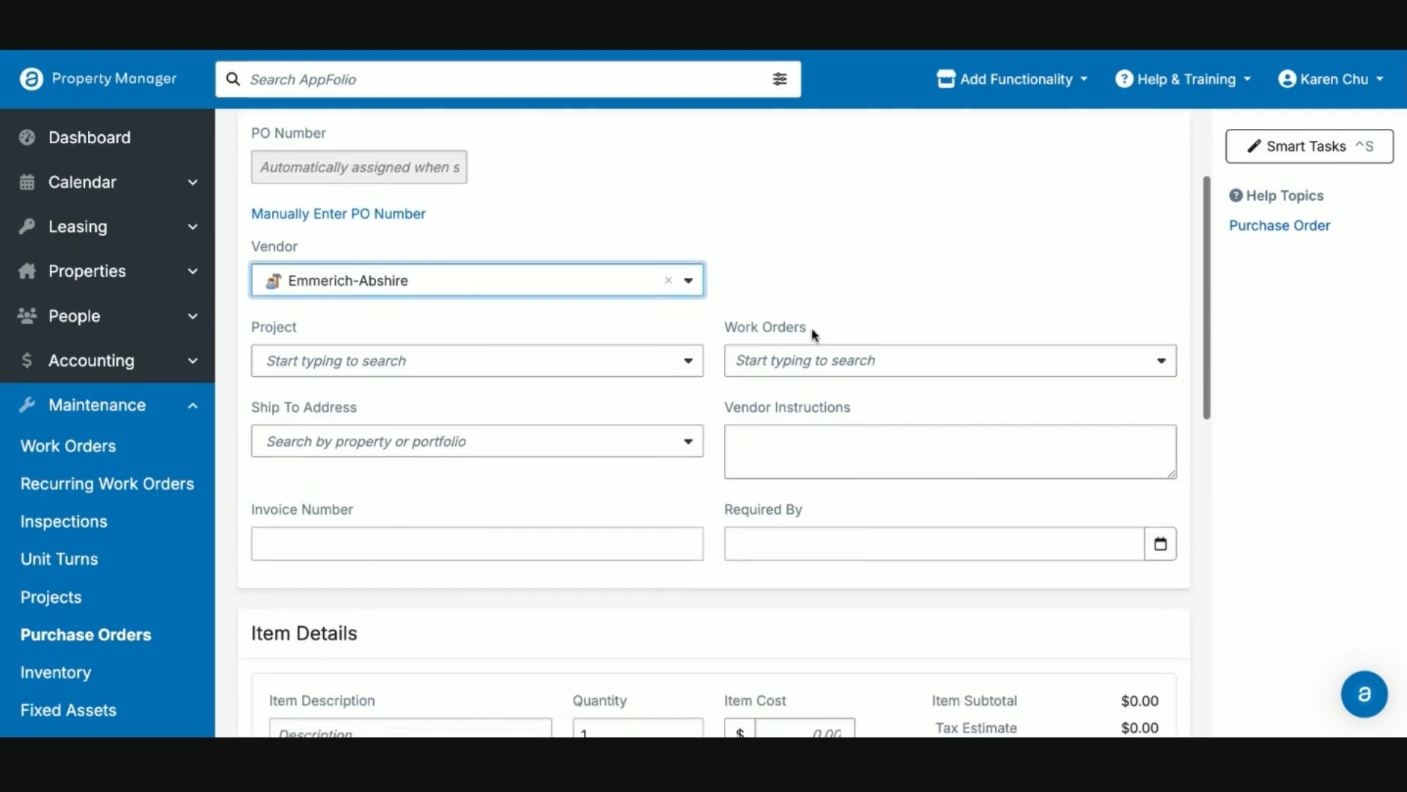
Review the vendor instructions, invoice number and required-by date fields of the new purchase order, leaving them blank.
{"action": "left_click", "coordinate": [631, 447]}
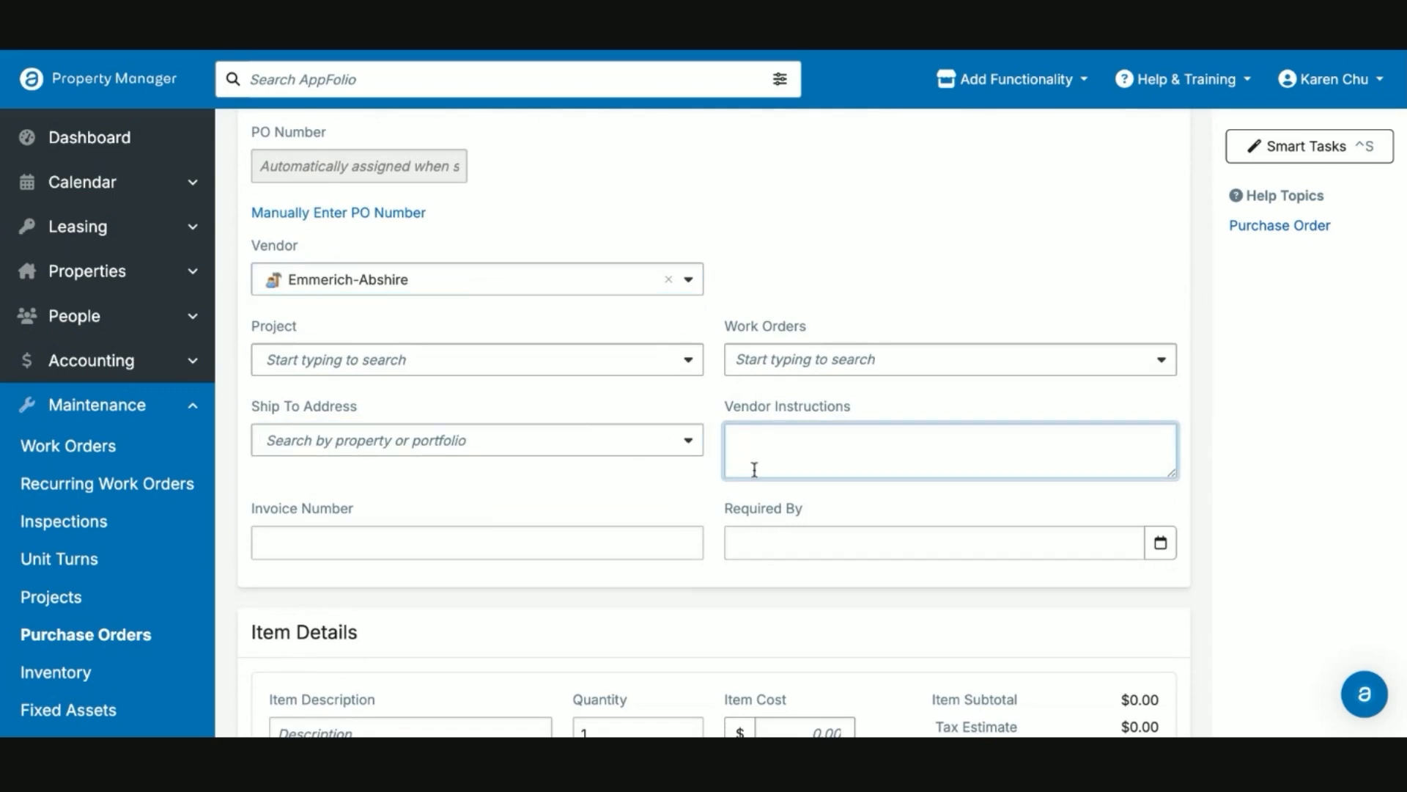
{"action": "scroll", "coordinate": [582, 508], "scroll_direction": "down", "scroll_amount": 1}
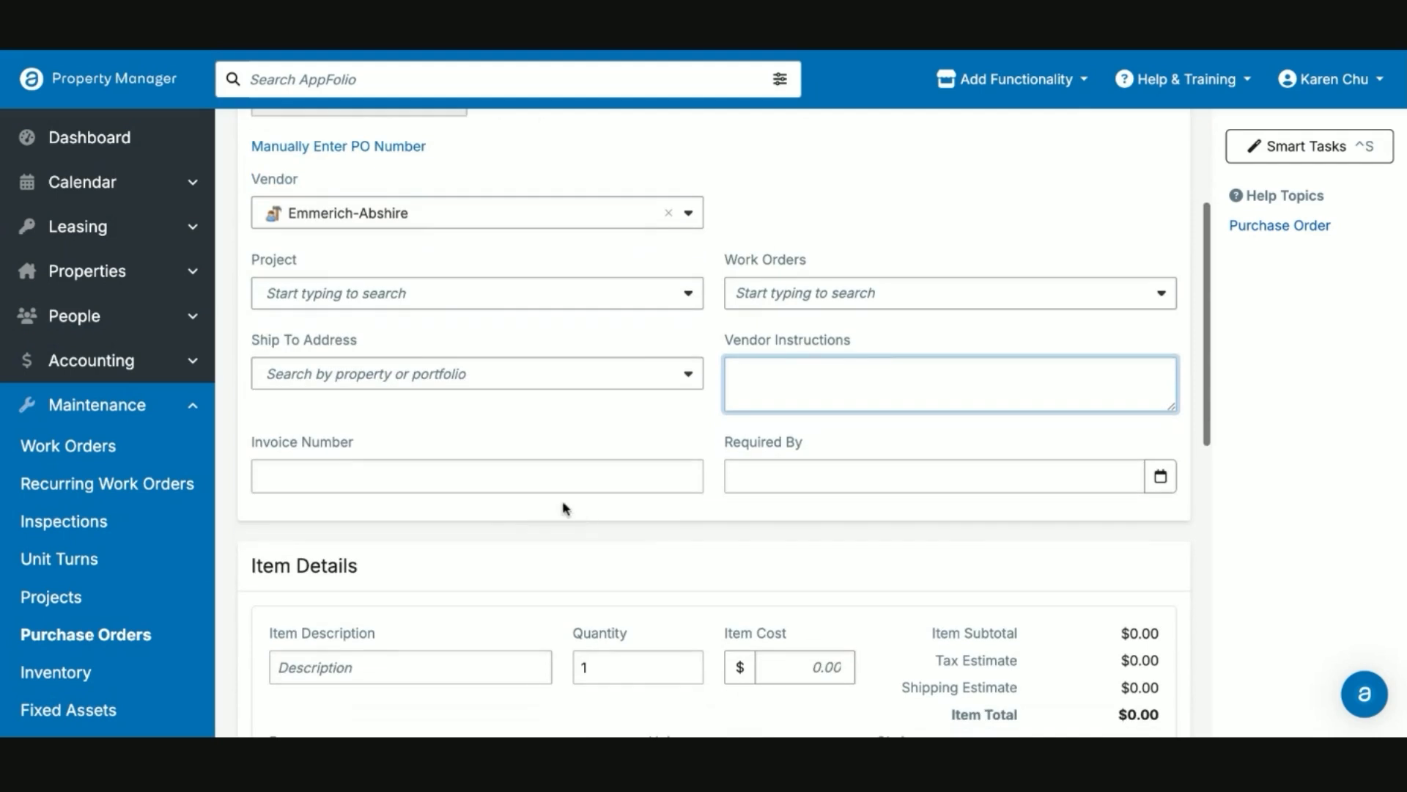
{"action": "left_click", "coordinate": [504, 490]}
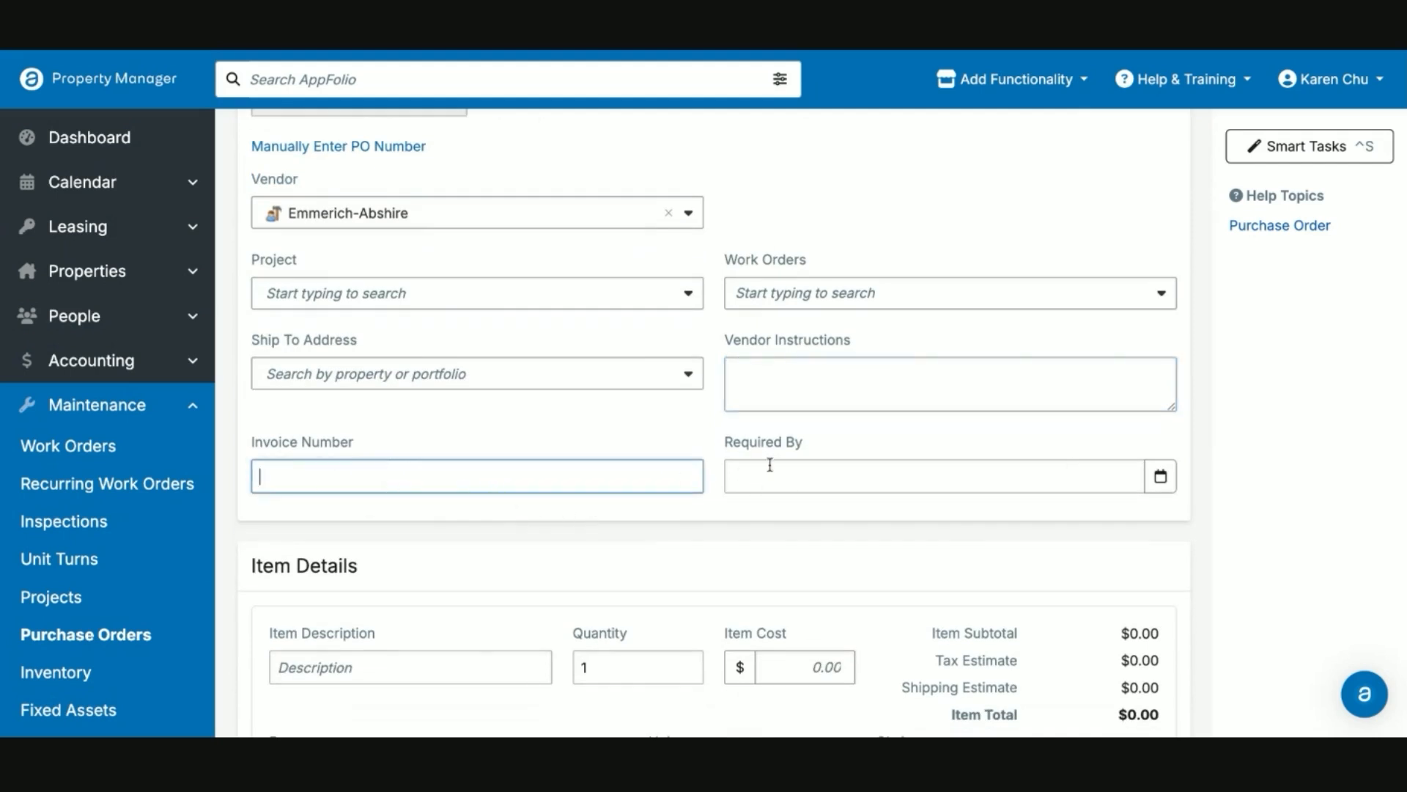
{"action": "left_click", "coordinate": [786, 482]}
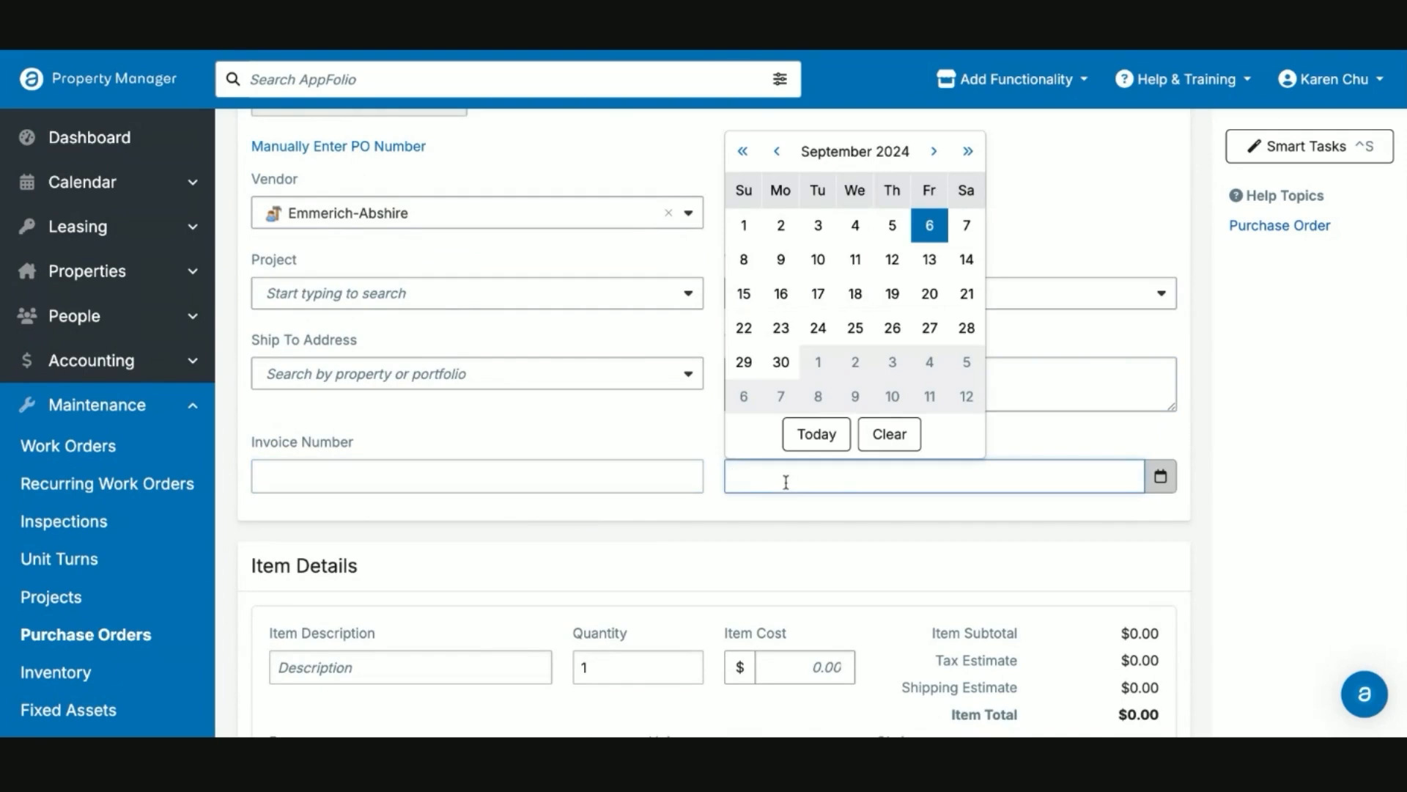
{"action": "left_click", "coordinate": [702, 427]}
Assign the purchase order's line item to the property The Shire Outlook, leaving the description and unit empty.
{"action": "scroll", "coordinate": [757, 481], "scroll_direction": "down", "scroll_amount": 4}
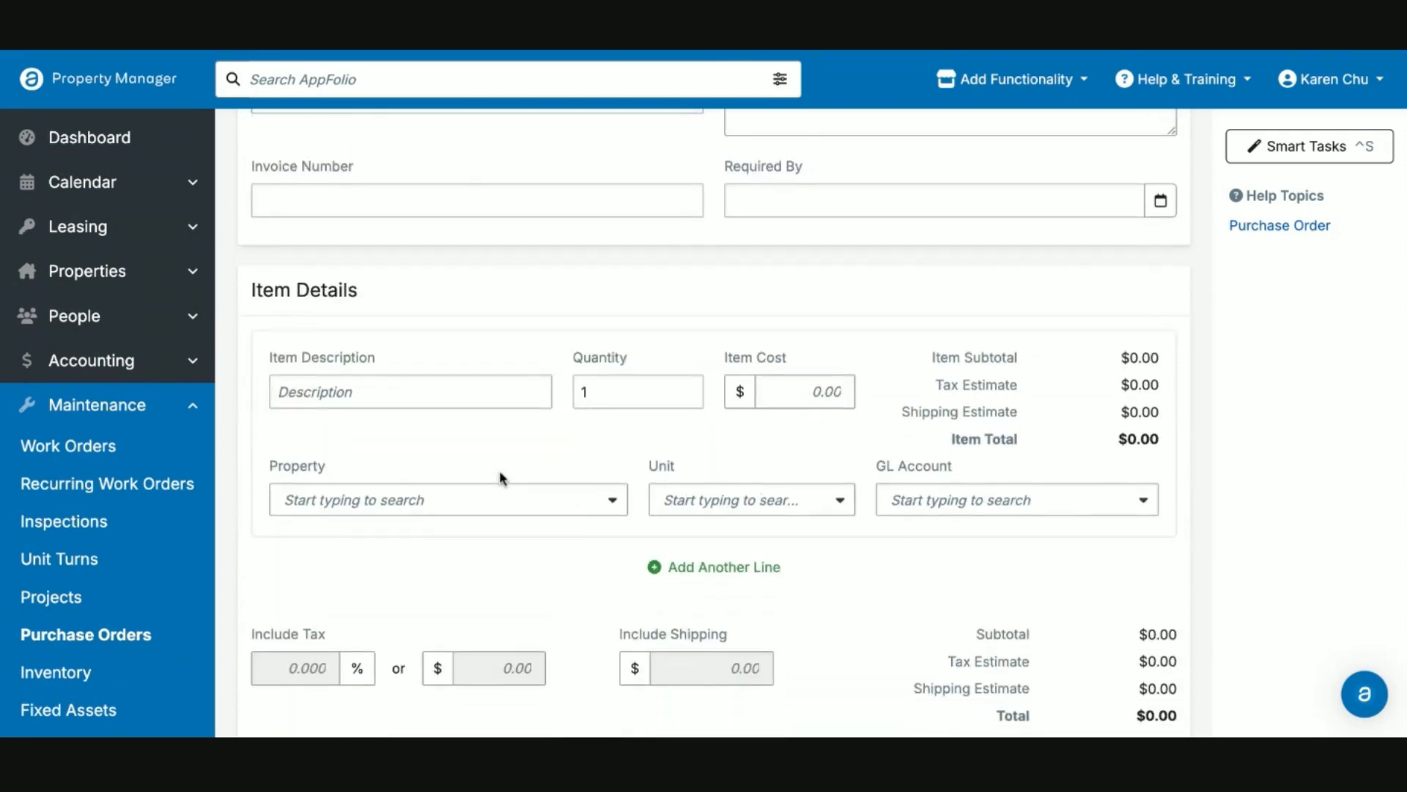
{"action": "scroll", "coordinate": [499, 478], "scroll_direction": "down", "scroll_amount": 2}
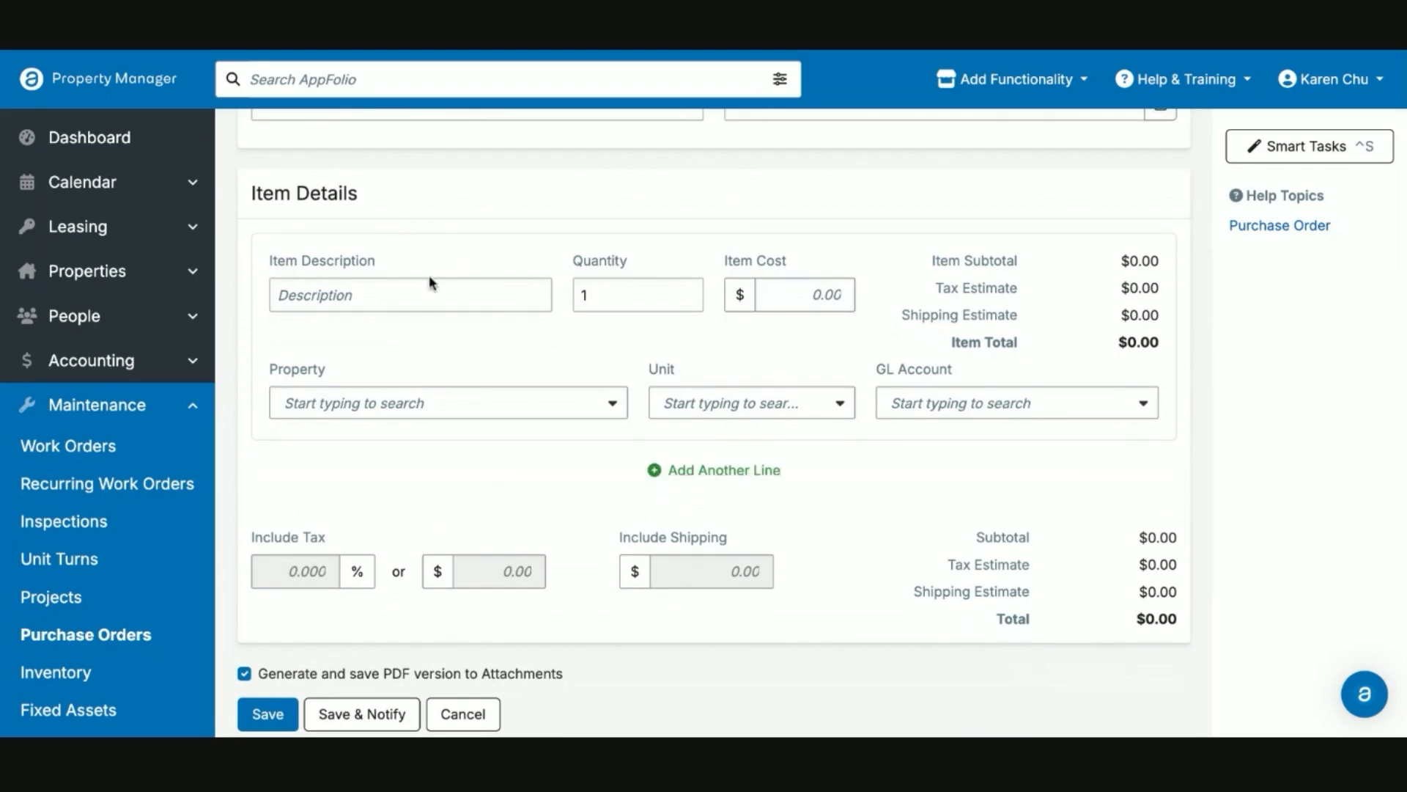
{"action": "left_click", "coordinate": [420, 291]}
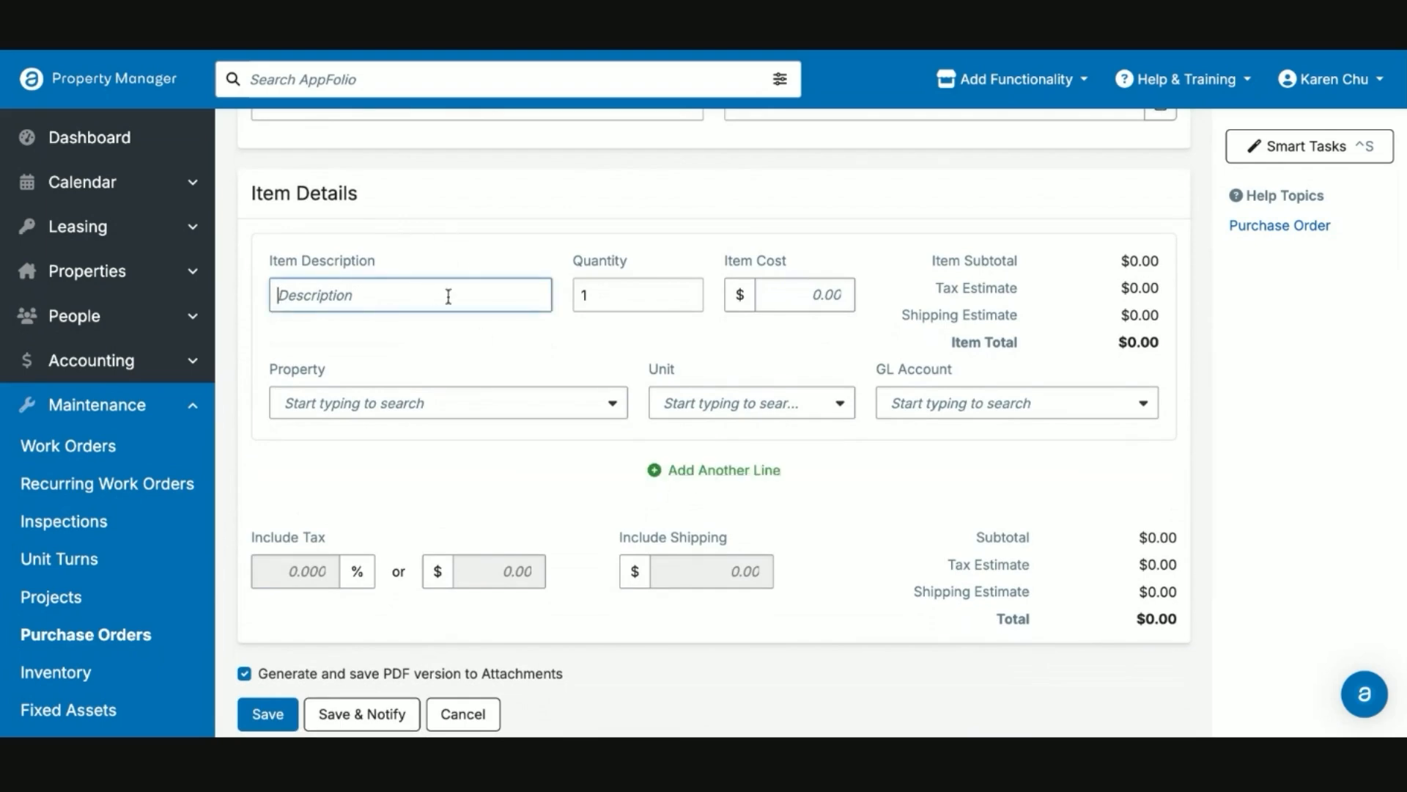
{"action": "left_click", "coordinate": [523, 402]}
{"action": "type", "text": "s"}
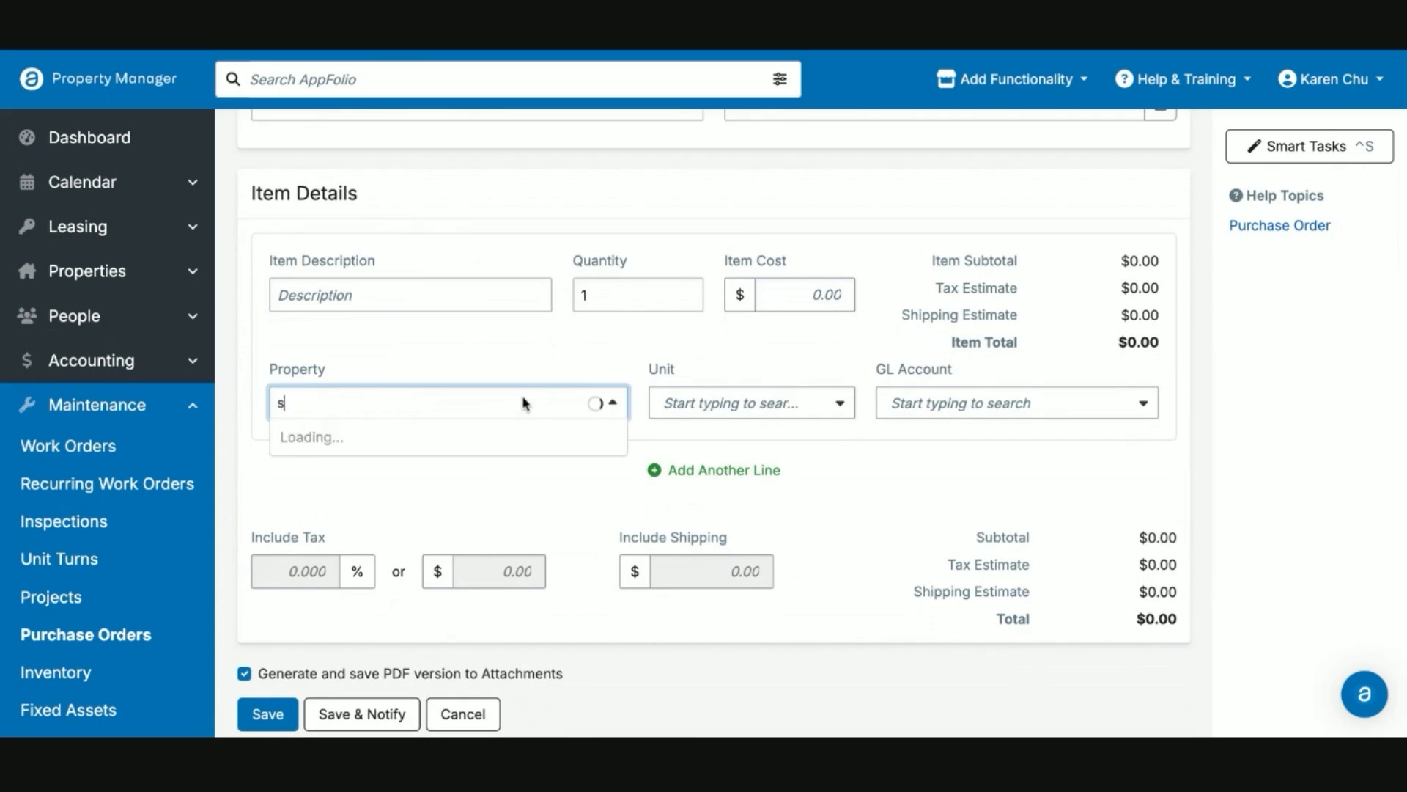
{"action": "type", "text": "hire"}
{"action": "key", "text": "Return"}
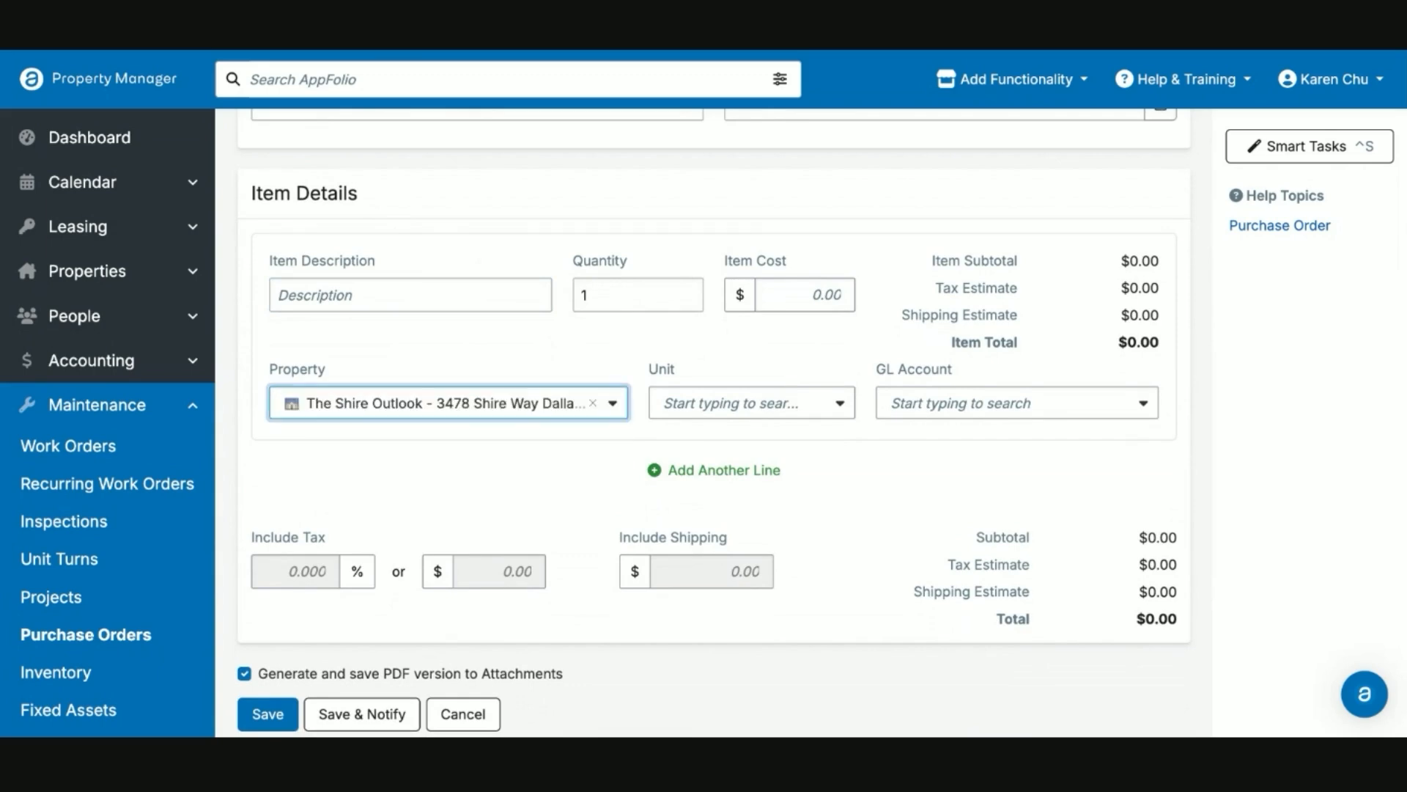
{"action": "left_click", "coordinate": [779, 404]}
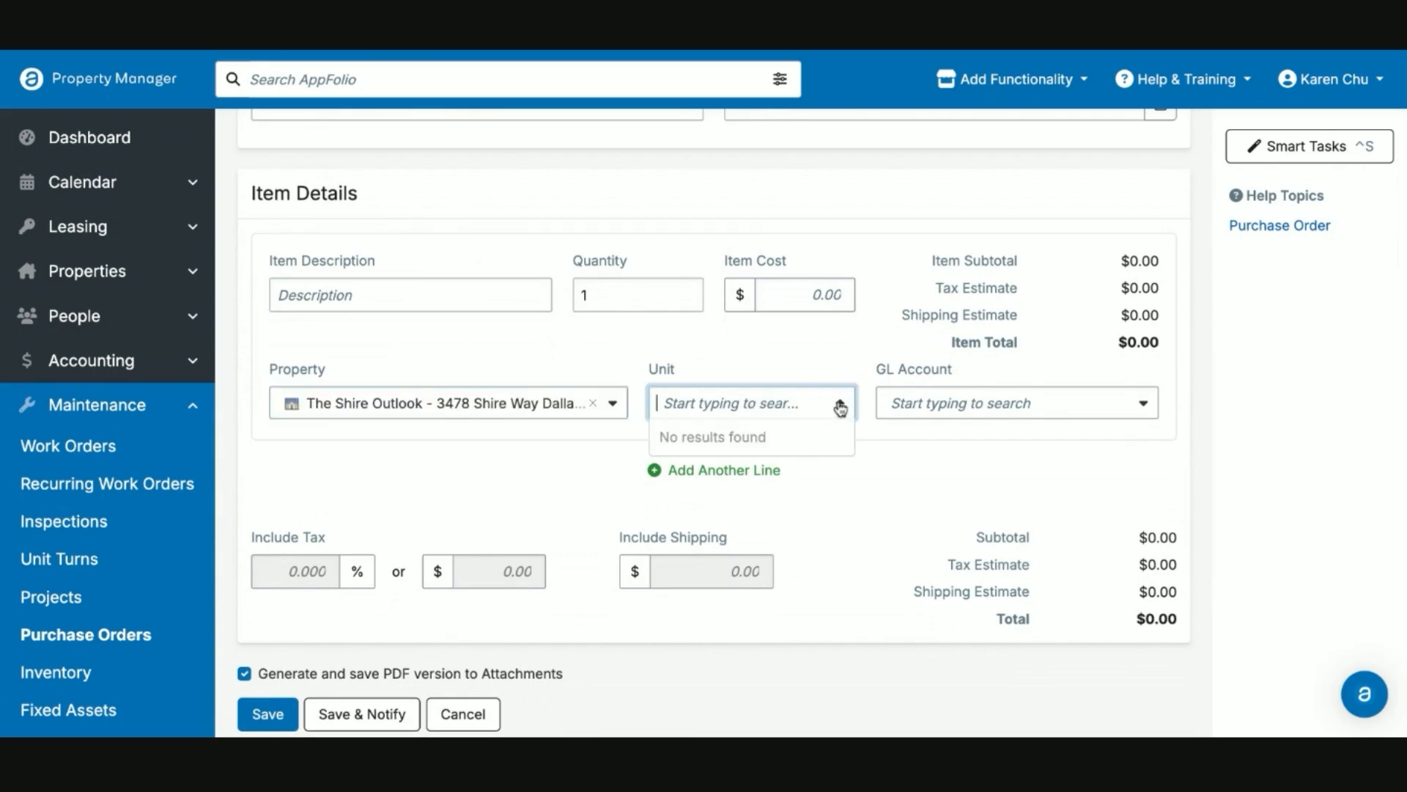
{"action": "left_click", "coordinate": [863, 545]}
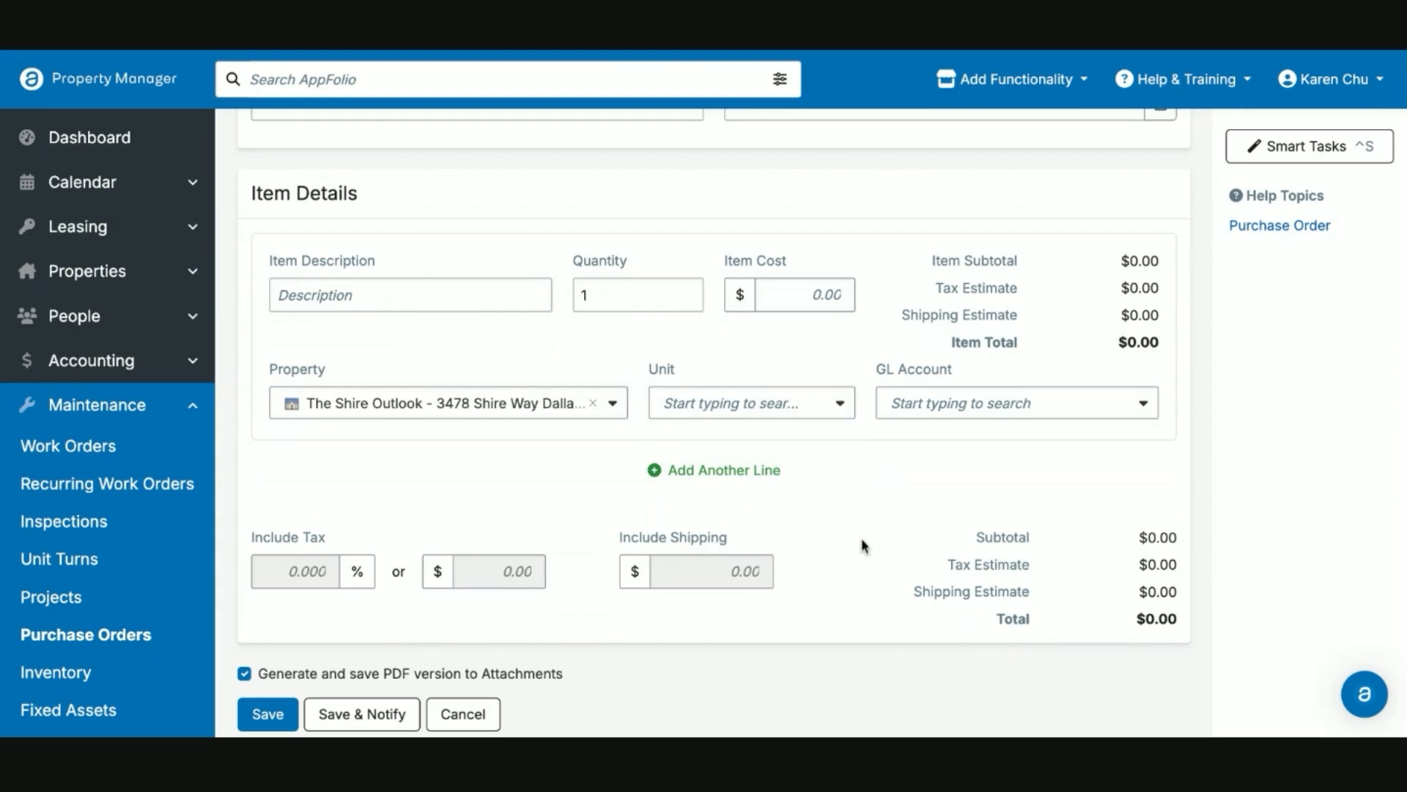
Set the line item's GL account to 65520: HVAC-Repairs.
{"action": "left_click", "coordinate": [947, 407]}
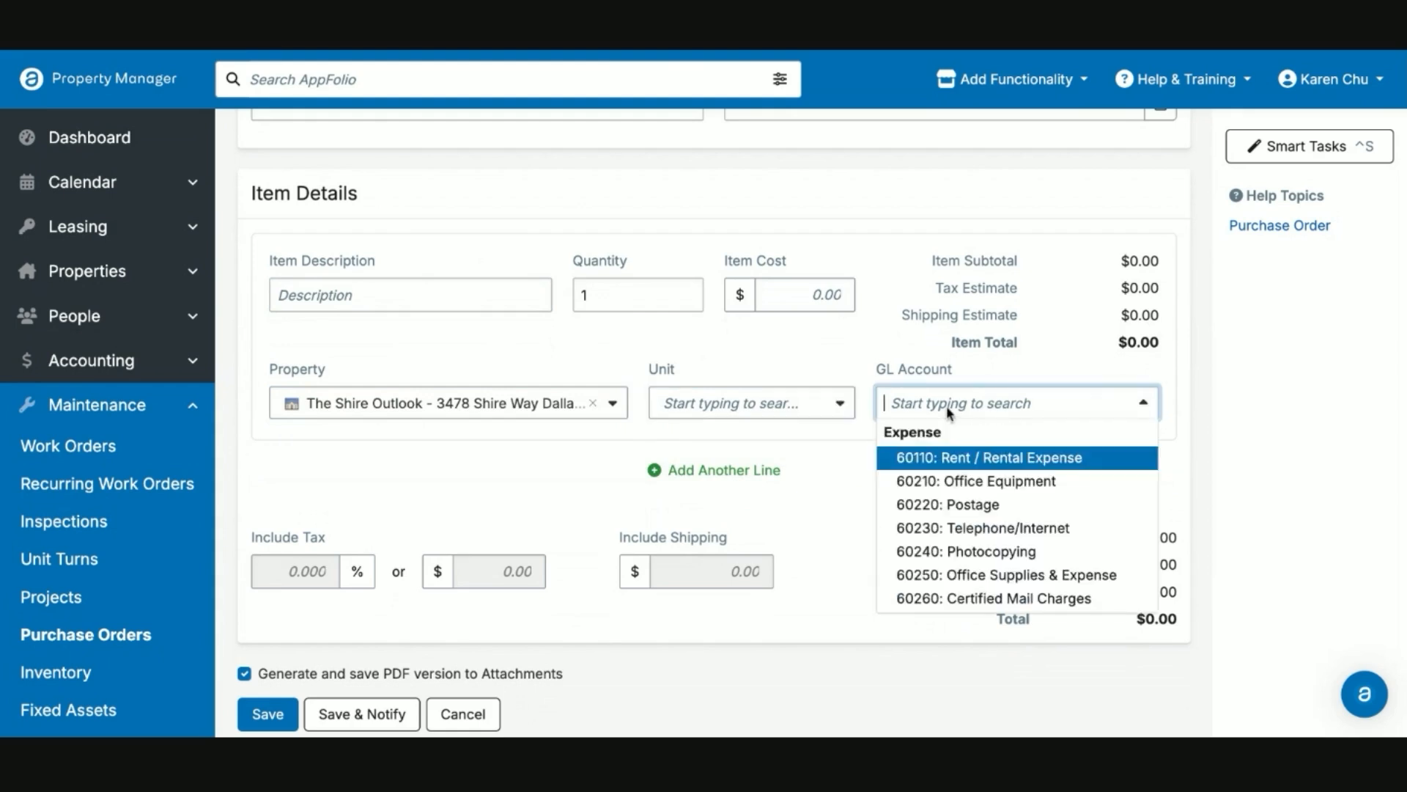
{"action": "type", "text": "hvac"}
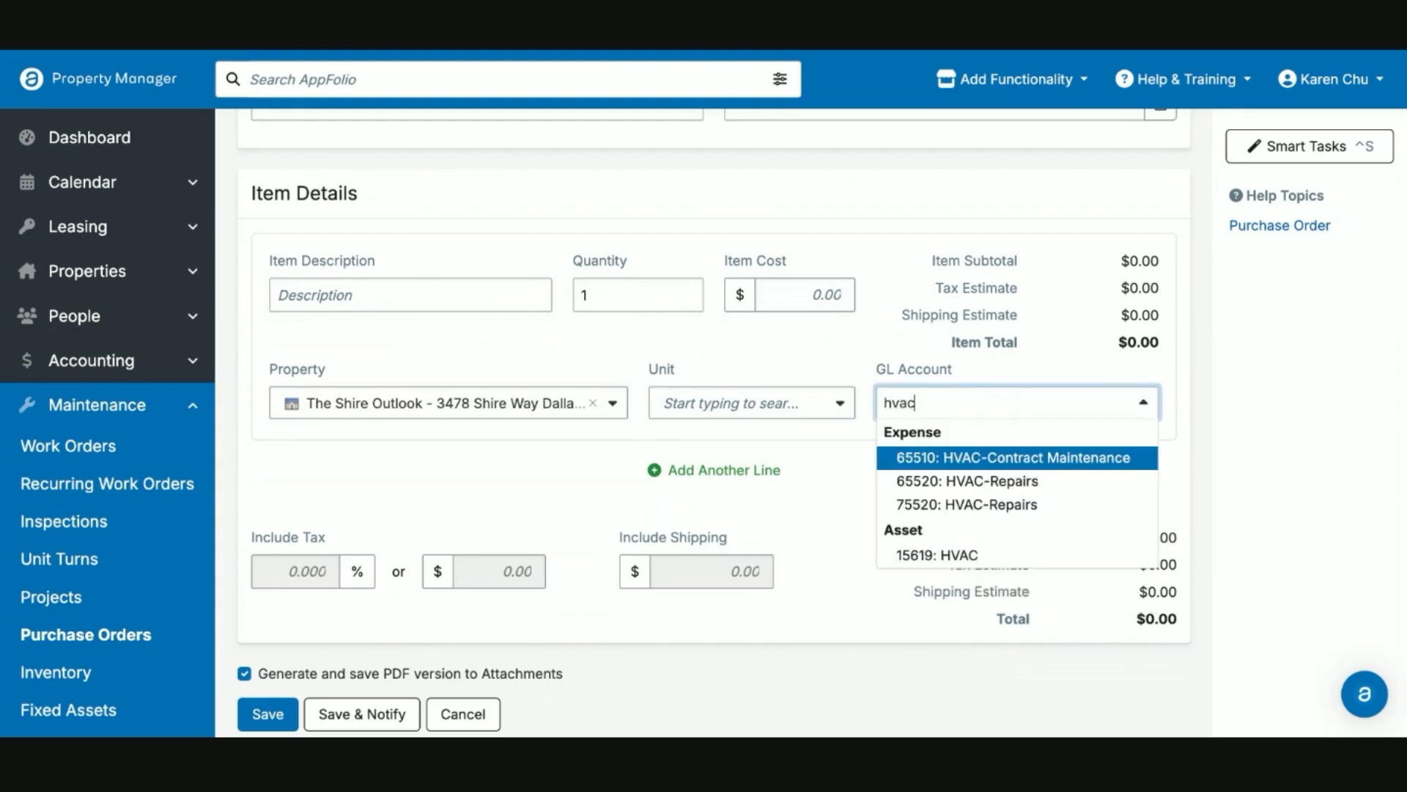
{"action": "left_click", "coordinate": [1055, 485]}
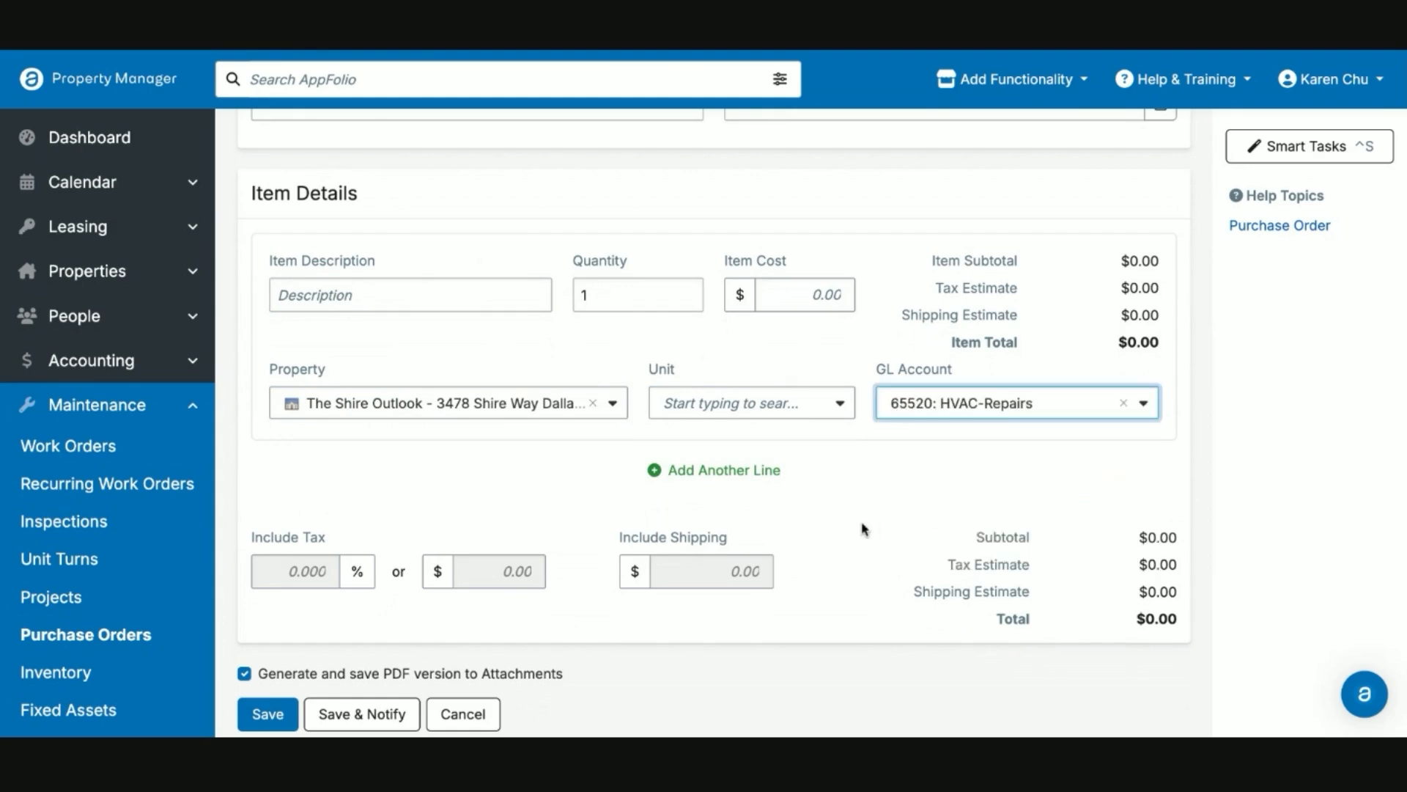
Set the line item's cost to $350 and save the purchase order.
{"action": "scroll", "coordinate": [862, 528], "scroll_direction": "down", "scroll_amount": 2}
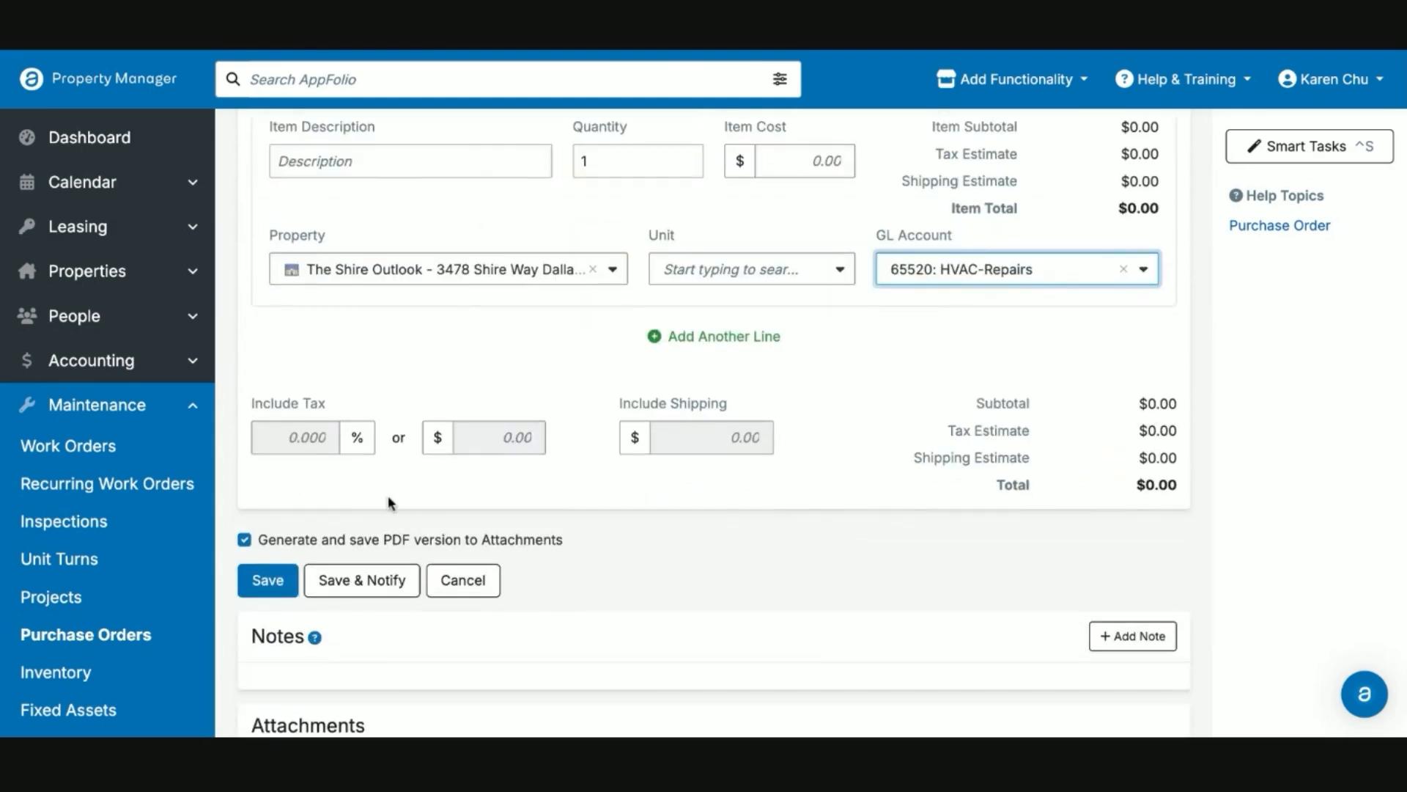
{"action": "scroll", "coordinate": [622, 440], "scroll_direction": "up", "scroll_amount": 3}
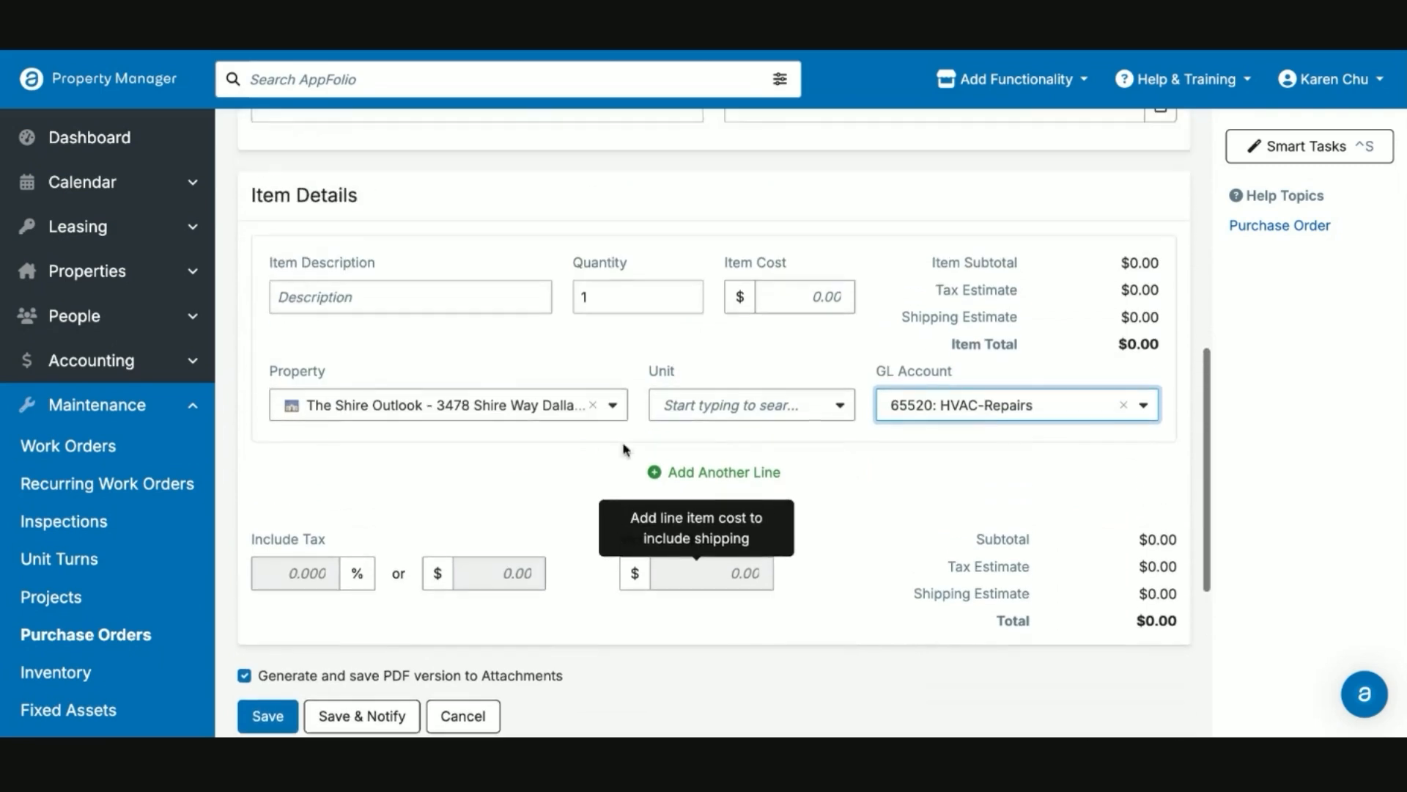
{"action": "scroll", "coordinate": [928, 440], "scroll_direction": "down", "scroll_amount": 1}
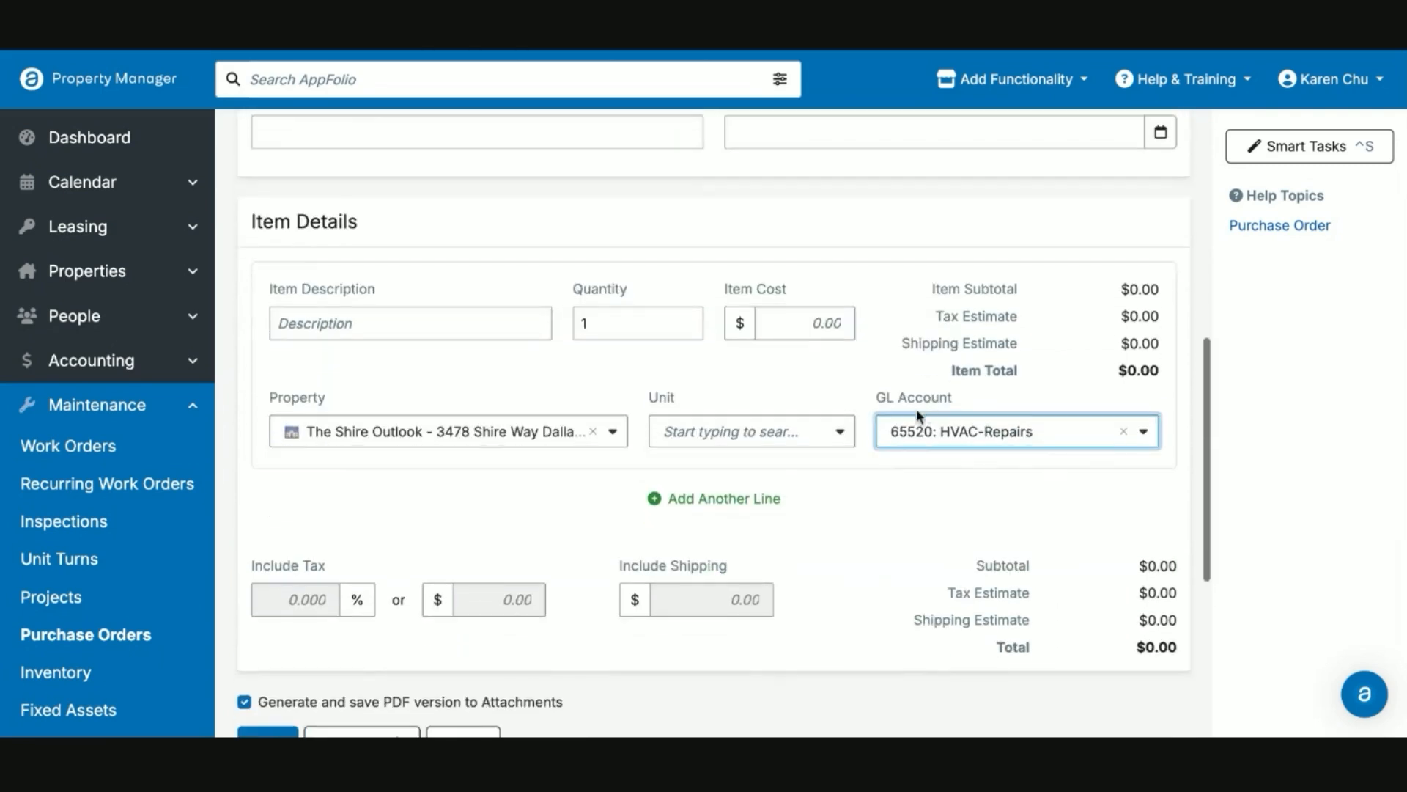
{"action": "left_click", "coordinate": [803, 323]}
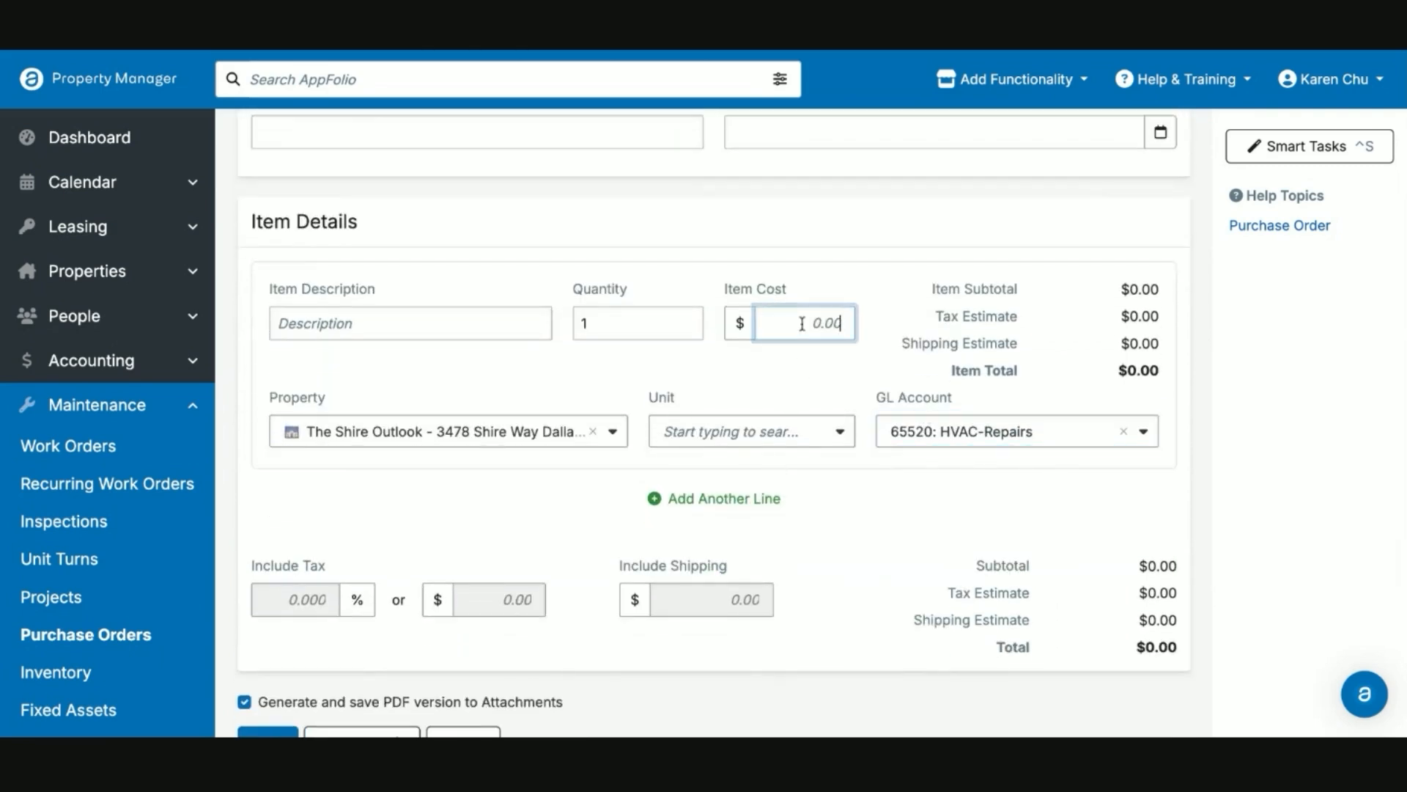
{"action": "type", "text": "350"}
{"action": "left_click", "coordinate": [848, 541]}
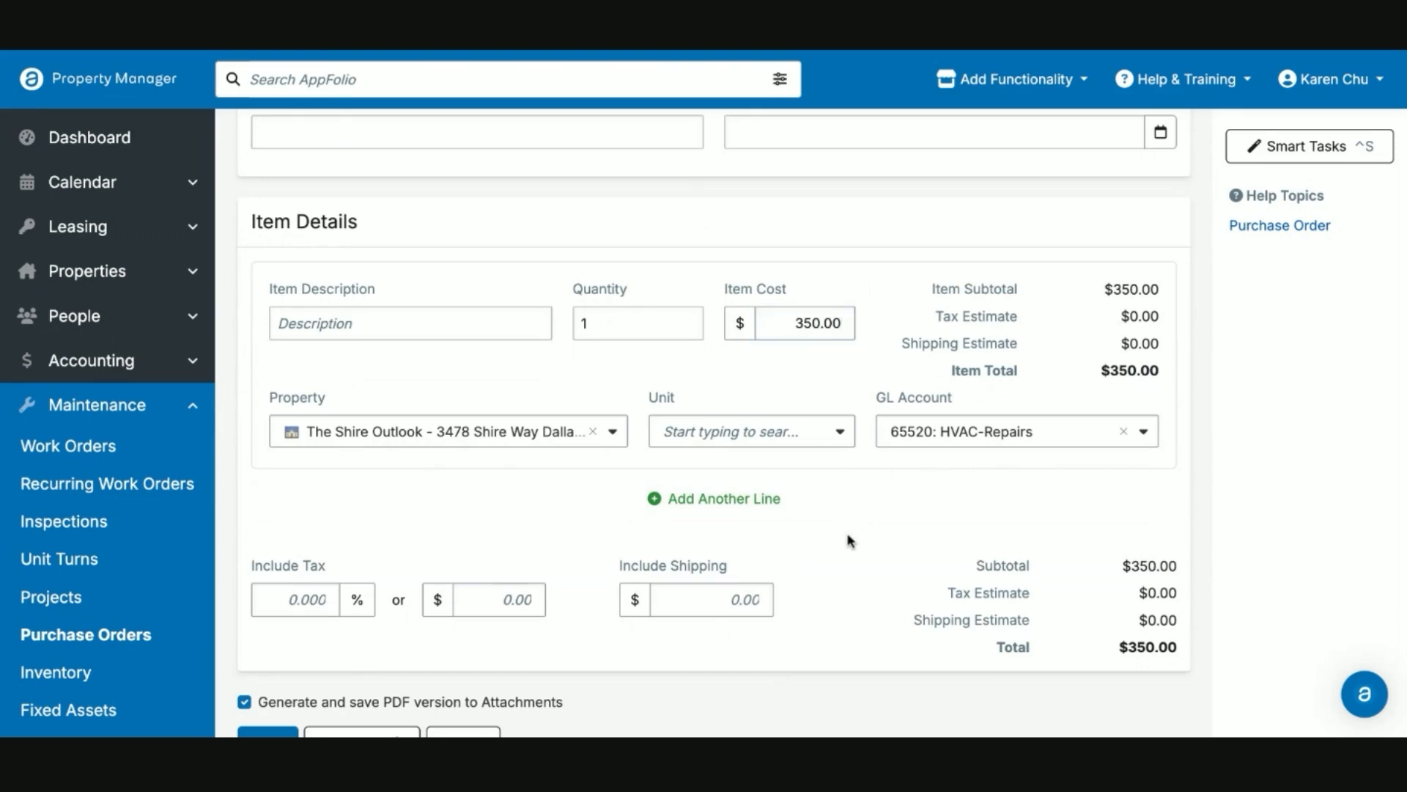
{"action": "scroll", "coordinate": [848, 540], "scroll_direction": "down", "scroll_amount": 3}
{"action": "left_click", "coordinate": [272, 521]}
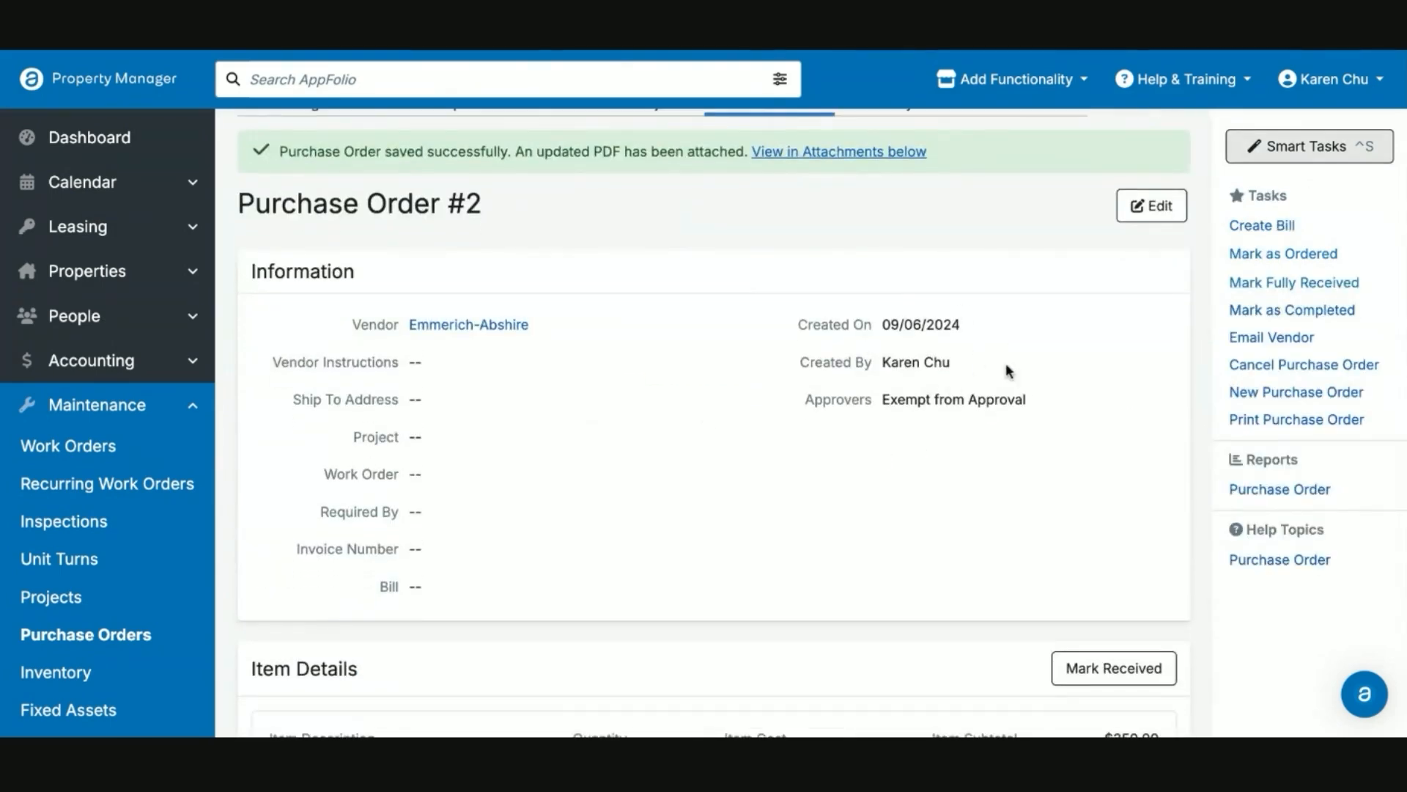
Examine the saved purchase order's available tasks, item details, emails, notes, audit log and attachments.
{"action": "scroll", "coordinate": [1007, 334], "scroll_direction": "up", "scroll_amount": 1}
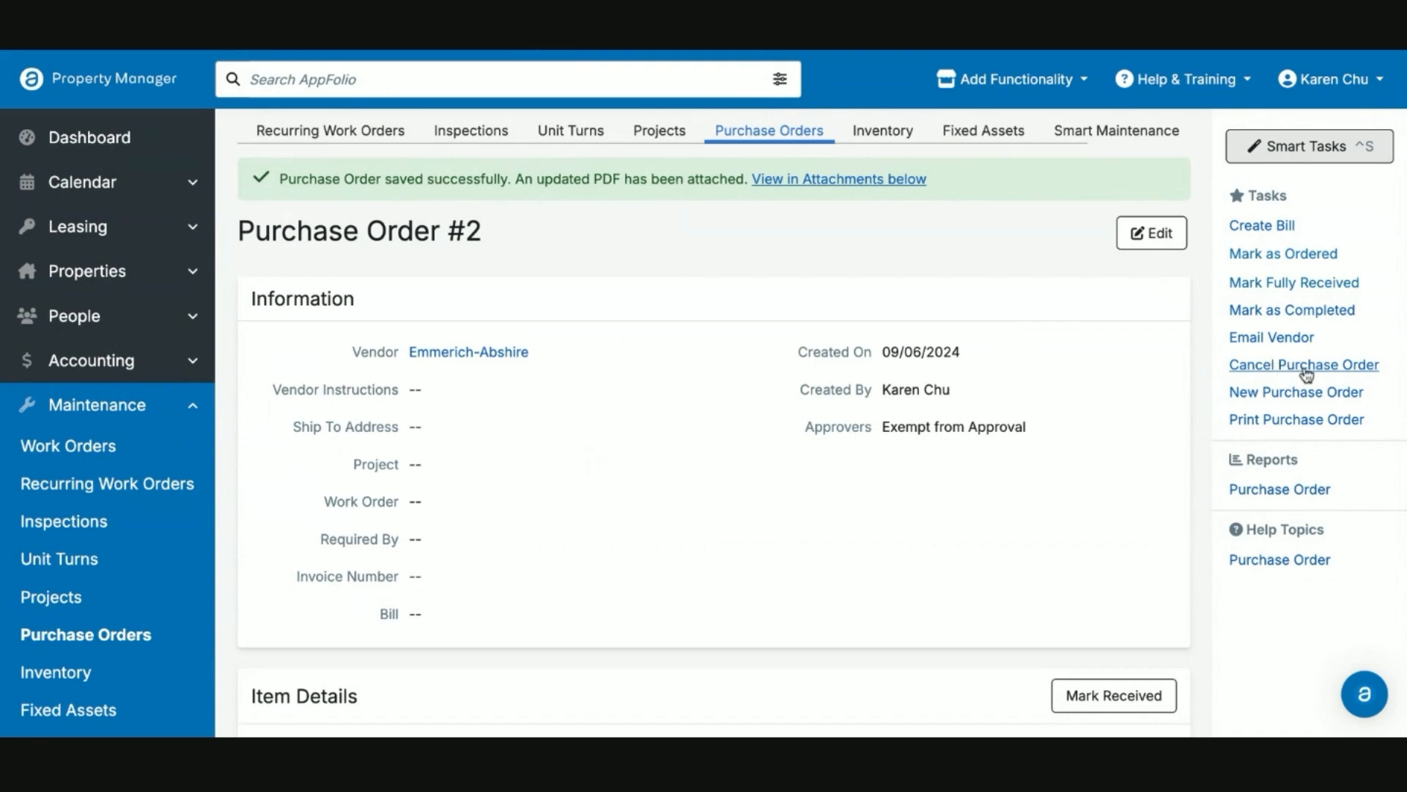
{"action": "scroll", "coordinate": [1205, 379], "scroll_direction": "down", "scroll_amount": 10}
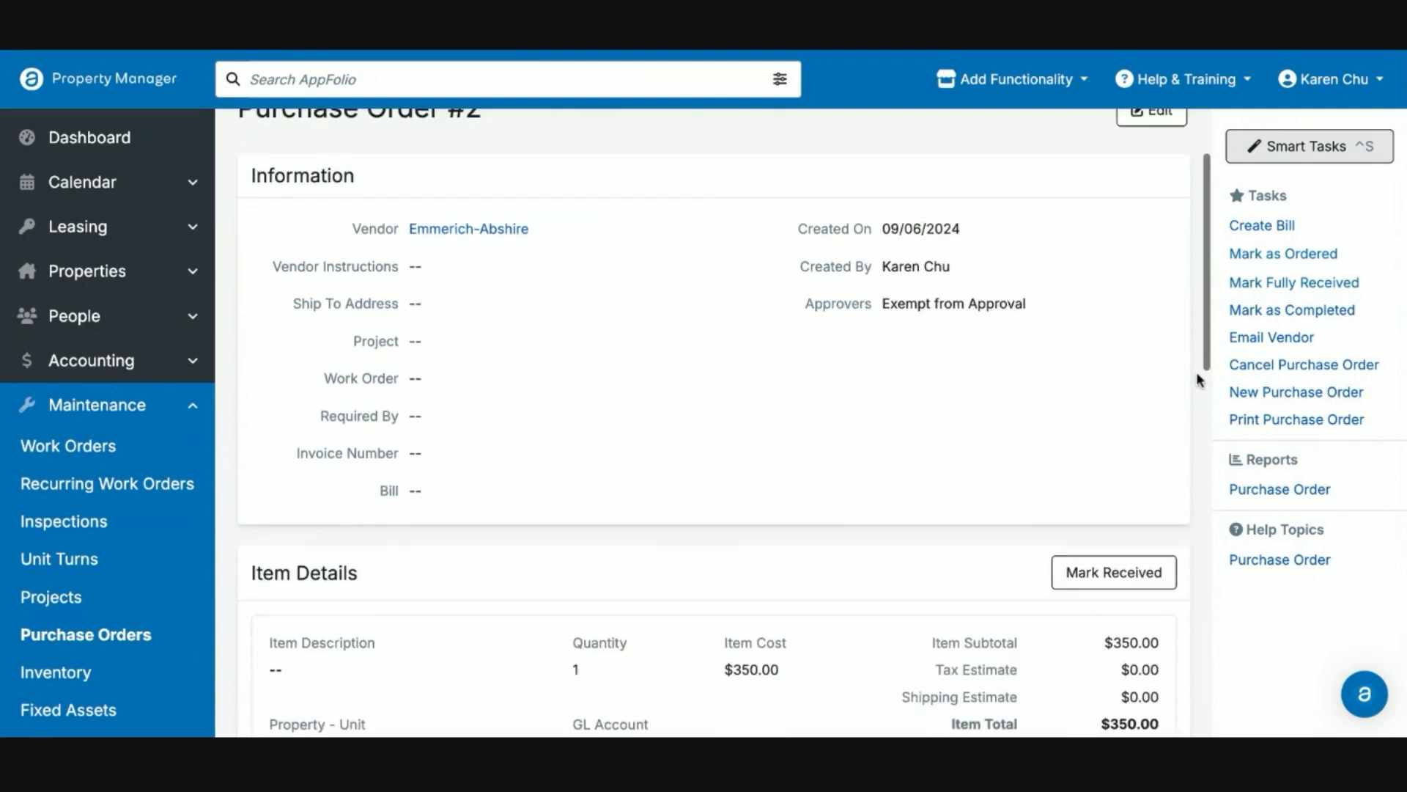
{"action": "scroll", "coordinate": [1202, 379], "scroll_direction": "down", "scroll_amount": 1}
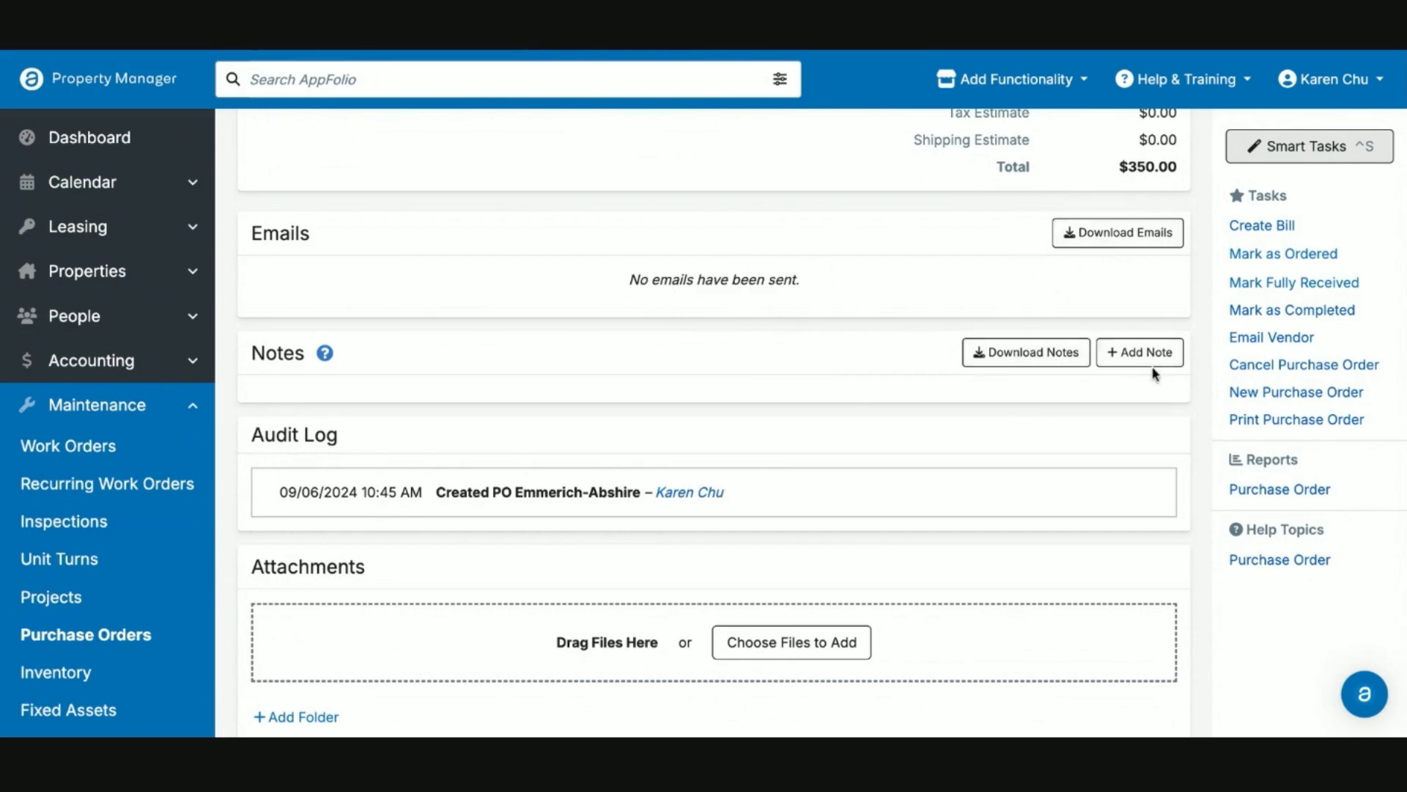
{"action": "scroll", "coordinate": [982, 480], "scroll_direction": "down", "scroll_amount": 1}
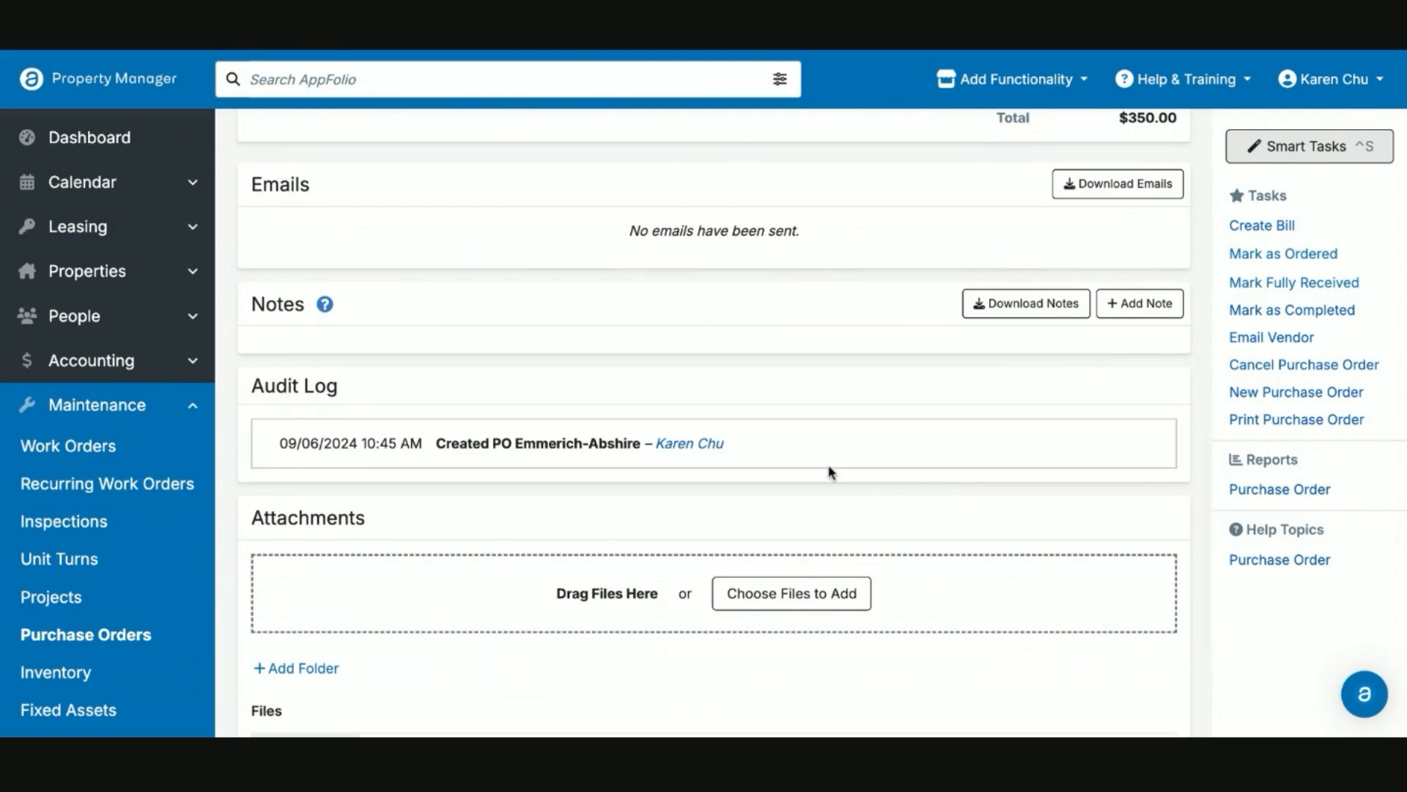
{"action": "scroll", "coordinate": [843, 506], "scroll_direction": "down", "scroll_amount": 3}
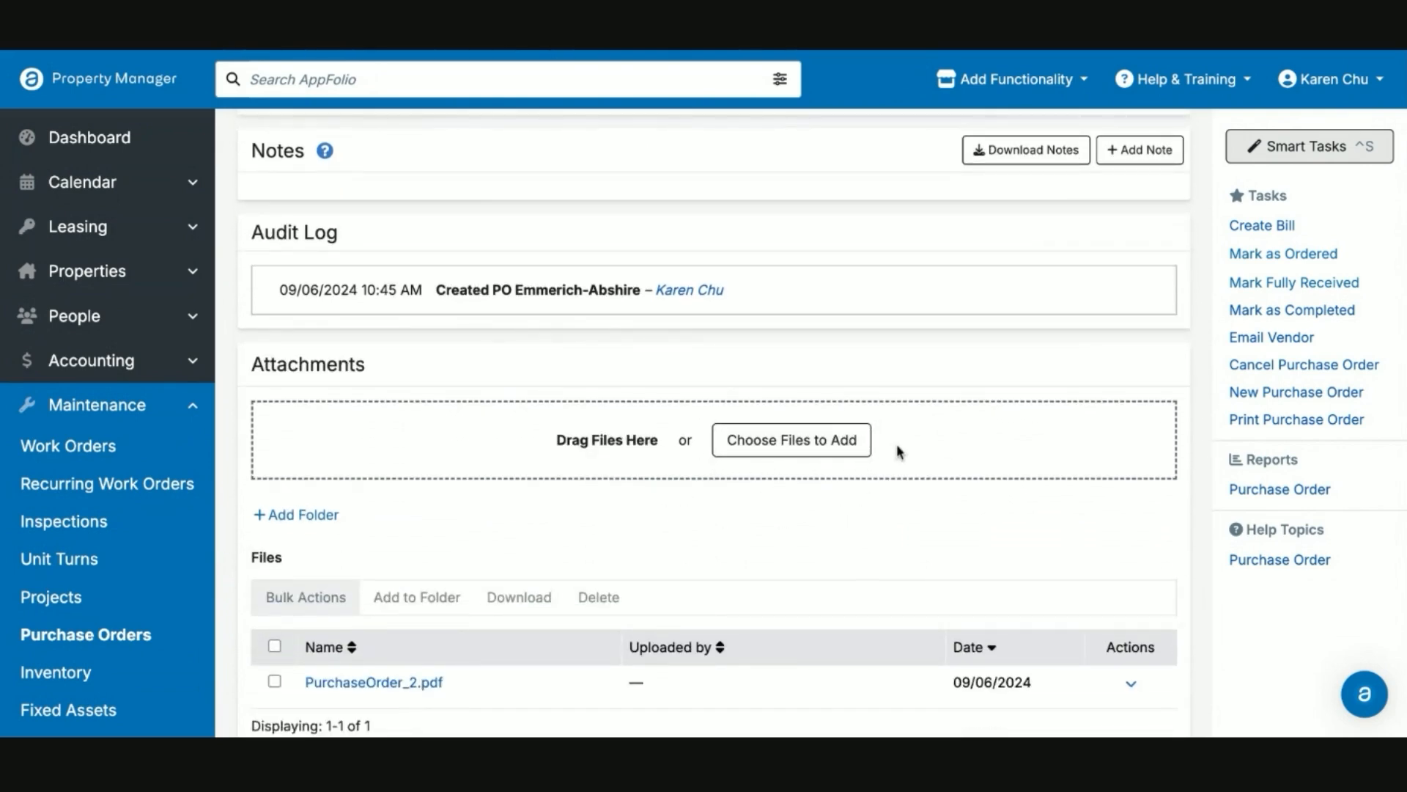
{"action": "scroll", "coordinate": [895, 443], "scroll_direction": "up", "scroll_amount": 15}
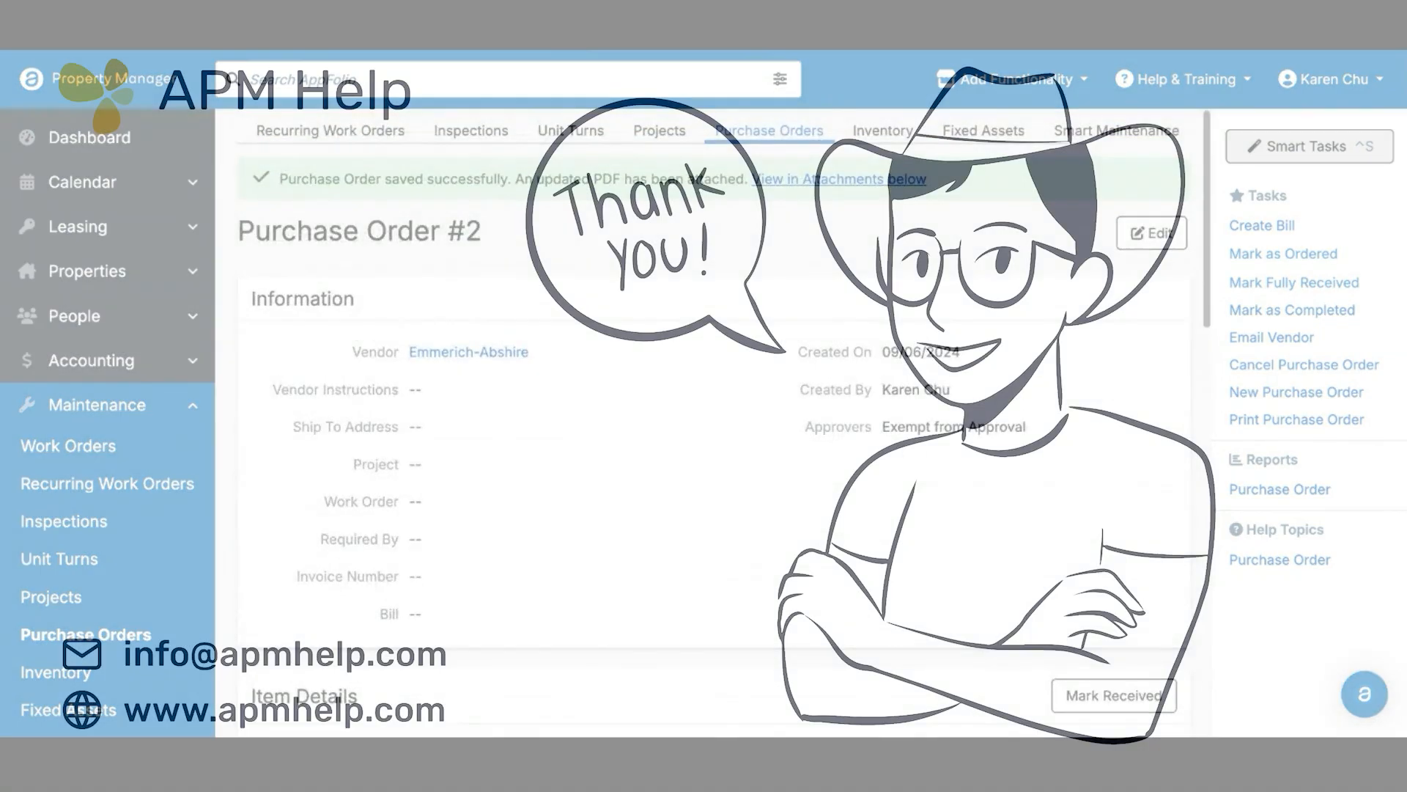